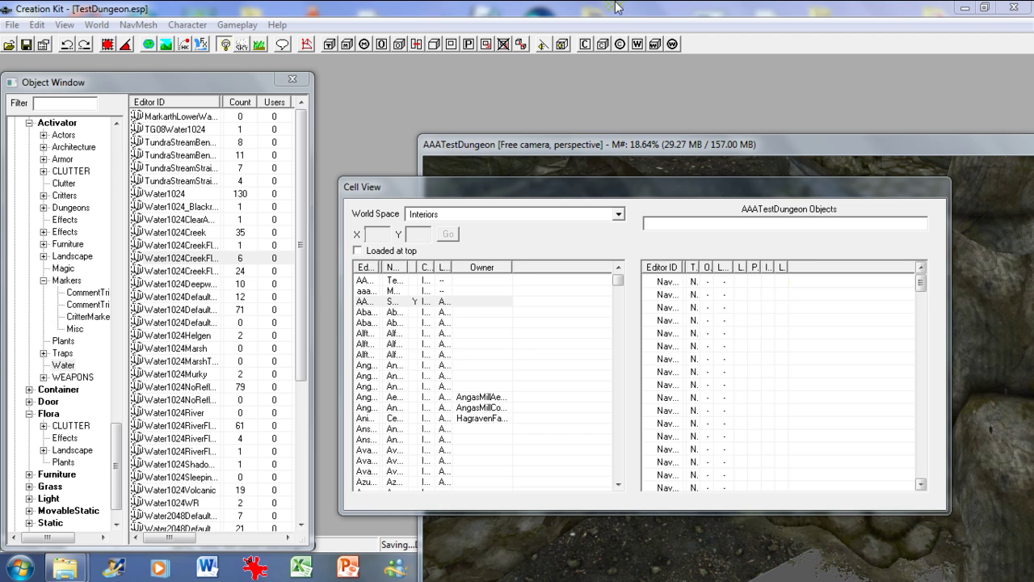
Review the plugin data files, checking that Skyrim.esm and the active file TestDungeon.esp are ticked, and accept the selection
{"action": "left_click", "coordinate": [8, 26]}
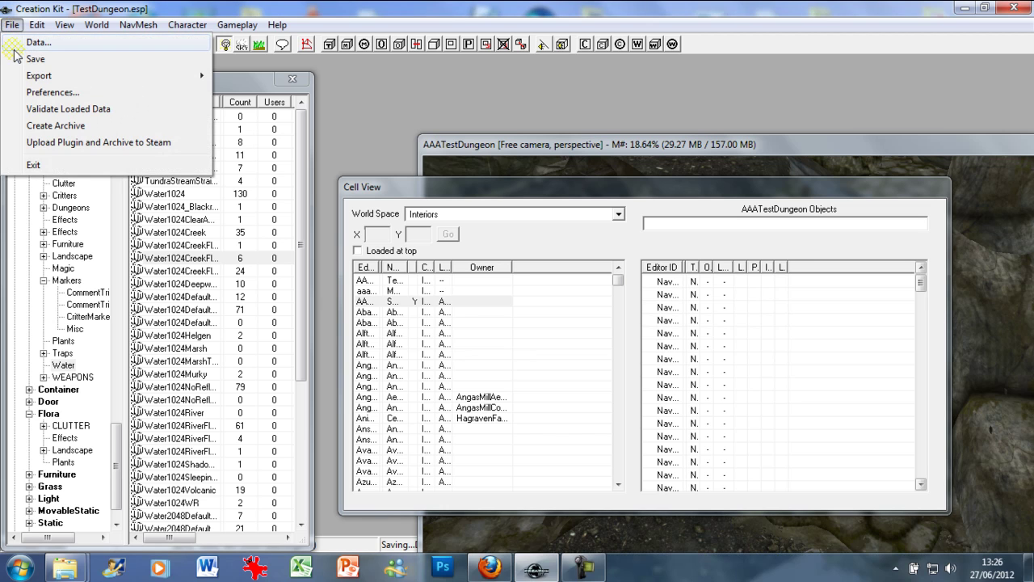
{"action": "left_click", "coordinate": [32, 42]}
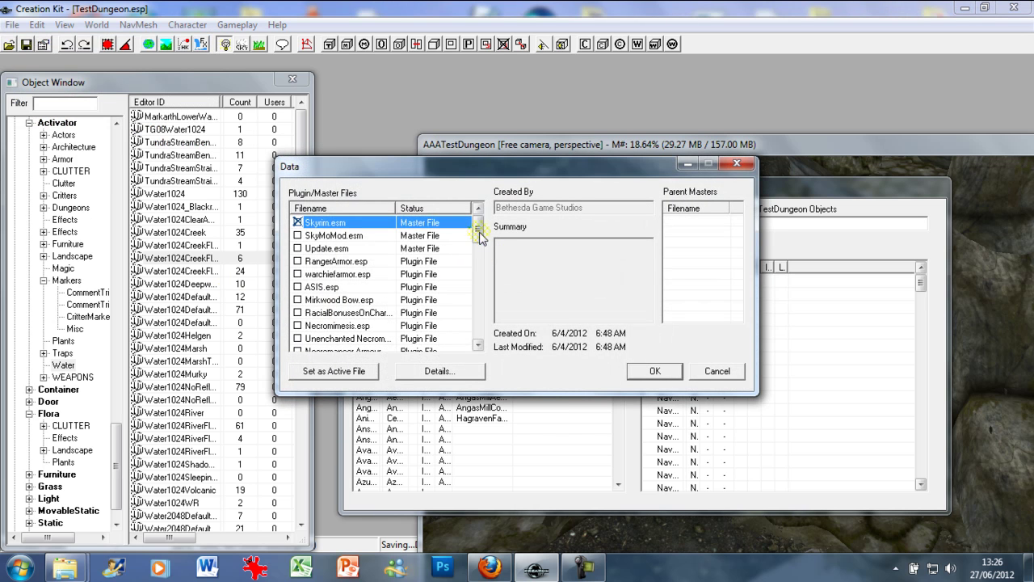
{"action": "left_click_drag", "start_coordinate": [479, 232], "coordinate": [485, 358]}
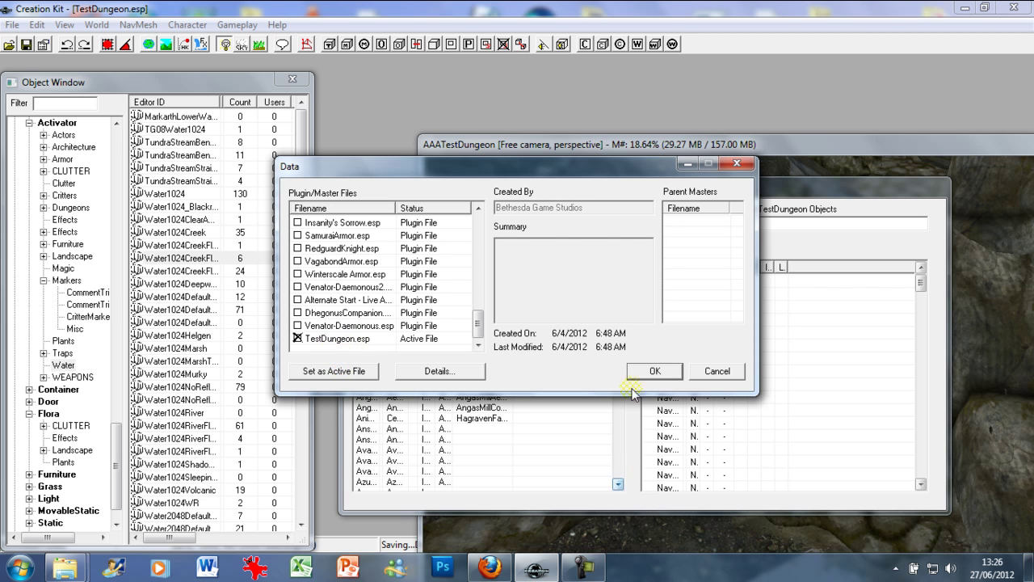
{"action": "left_click", "coordinate": [654, 371]}
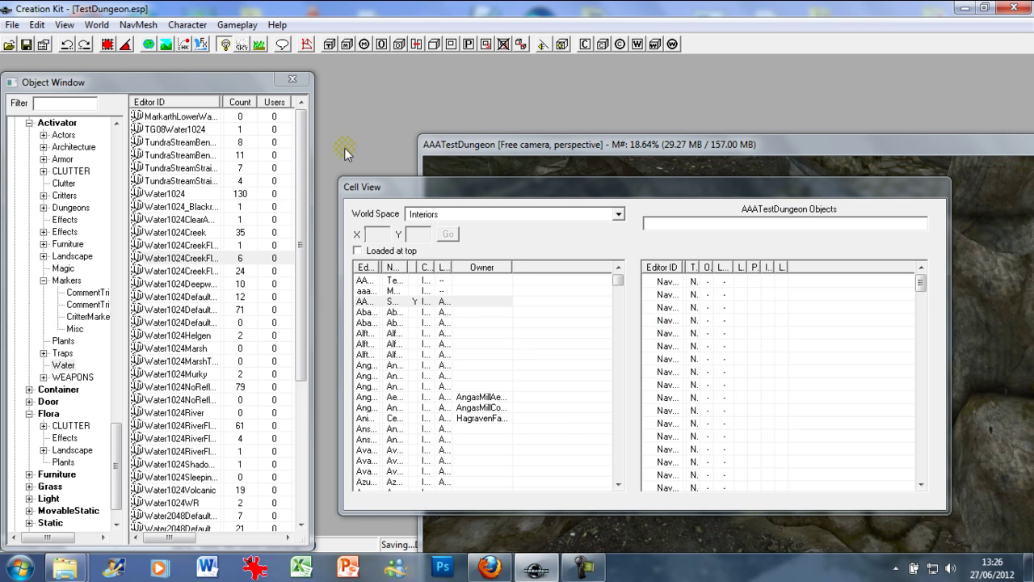
Select the AAATestDungeon cell in the list of interior cells
{"action": "left_click", "coordinate": [364, 302]}
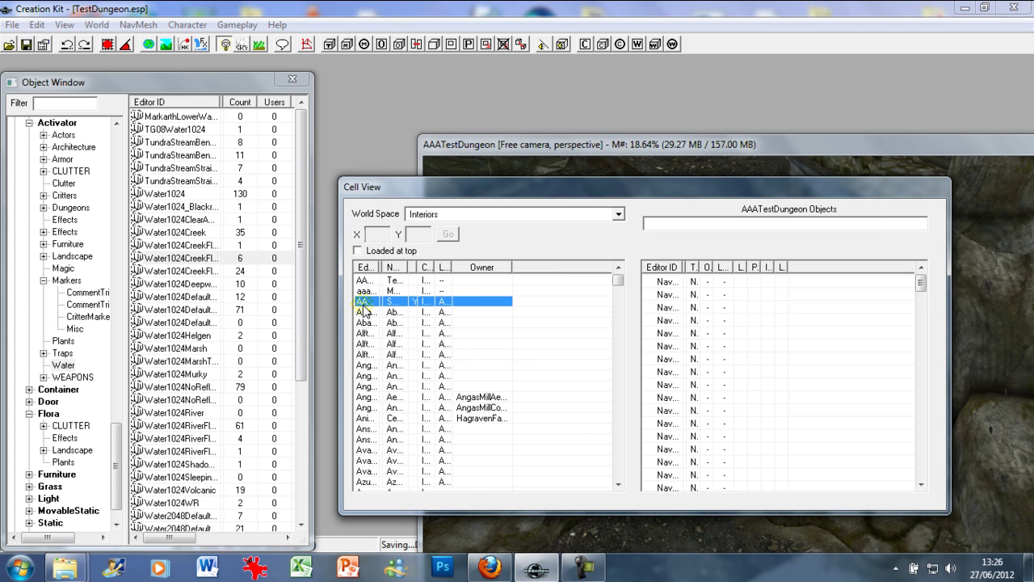
{"action": "left_click", "coordinate": [364, 312]}
{"action": "left_click", "coordinate": [363, 302]}
{"action": "left_click", "coordinate": [367, 314]}
{"action": "left_click", "coordinate": [367, 302]}
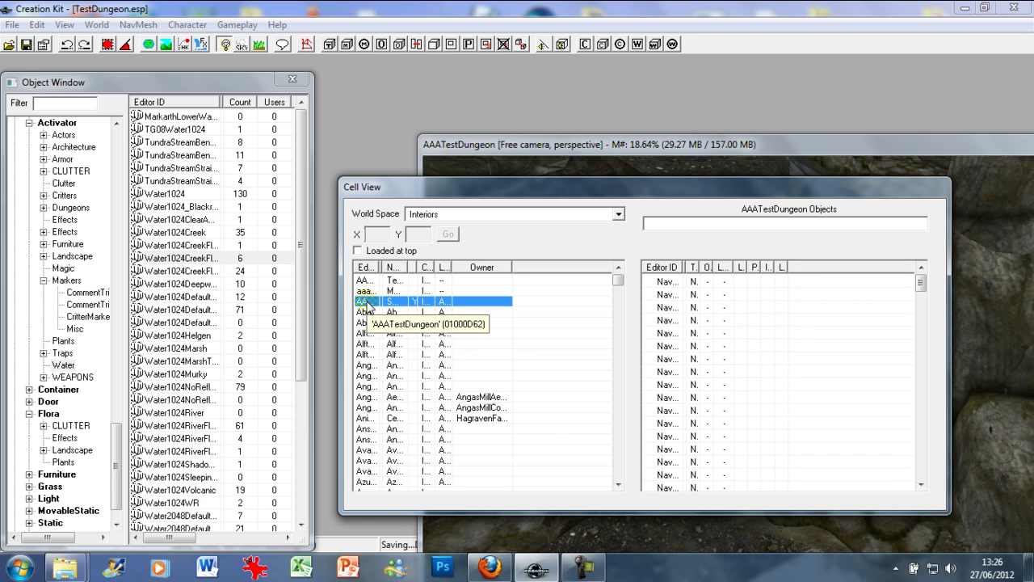
Bring the AAATestDungeon render window to the front and reposition it beside the Object Window
{"action": "left_click", "coordinate": [454, 144]}
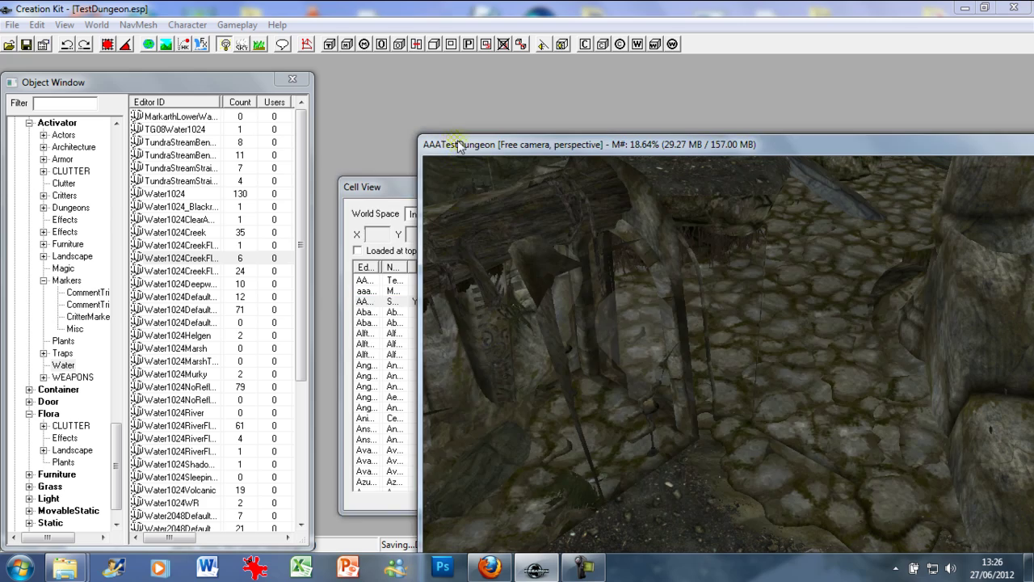
{"action": "left_click_drag", "start_coordinate": [452, 142], "coordinate": [375, 43]}
{"action": "scroll", "coordinate": [489, 235], "scroll_direction": "down", "scroll_amount": 5}
{"action": "middle_click_drag", "start_coordinate": [489, 238], "coordinate": [613, 164]}
{"action": "scroll", "coordinate": [614, 164], "scroll_direction": "up", "scroll_amount": 5}
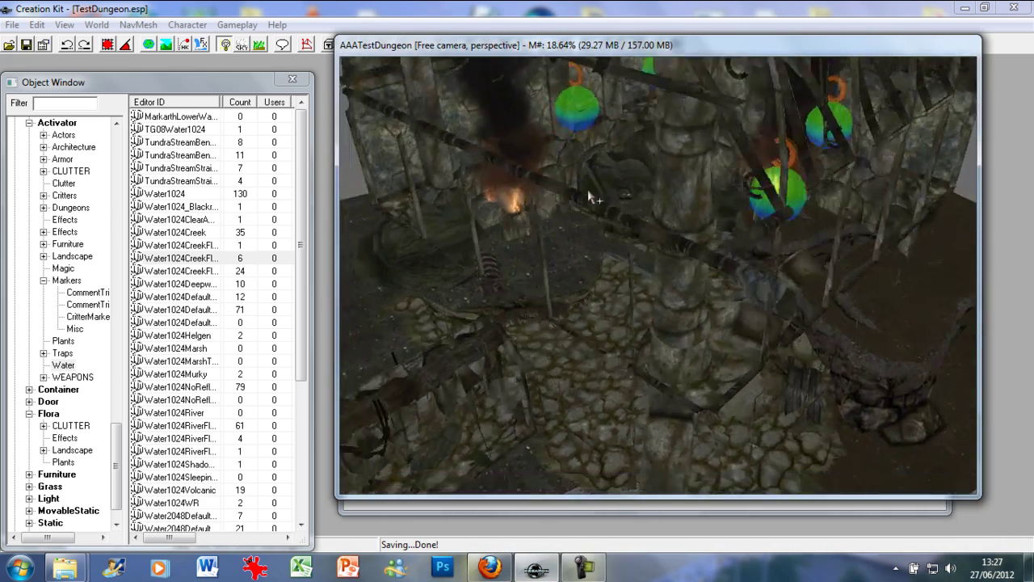
{"action": "scroll", "coordinate": [588, 198], "scroll_direction": "down", "scroll_amount": 5}
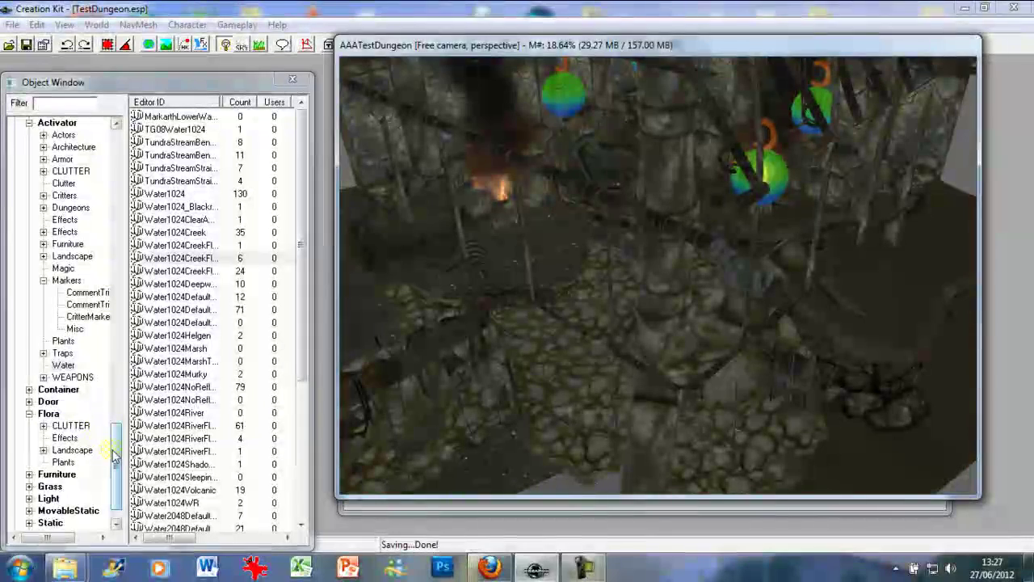
List the Water activators under WorldObjects and look through the available water types
{"action": "left_click_drag", "start_coordinate": [113, 456], "coordinate": [119, 443]}
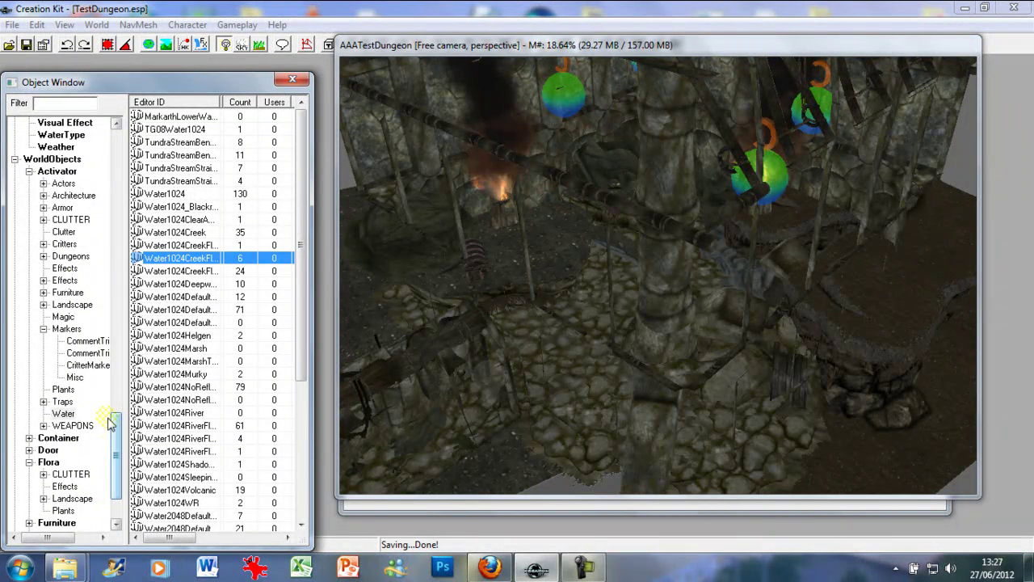
{"action": "left_click", "coordinate": [52, 159]}
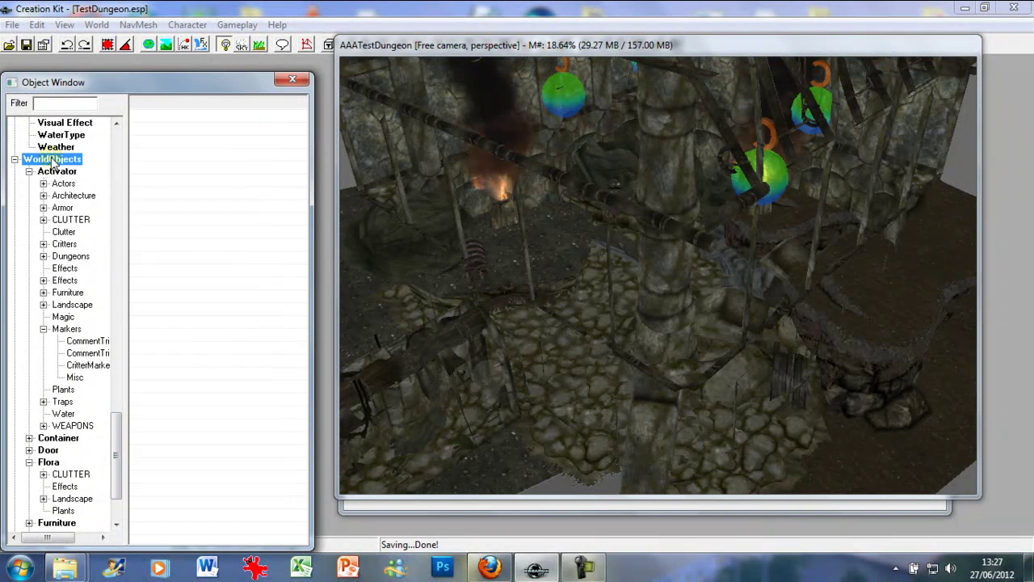
{"action": "left_click", "coordinate": [63, 413]}
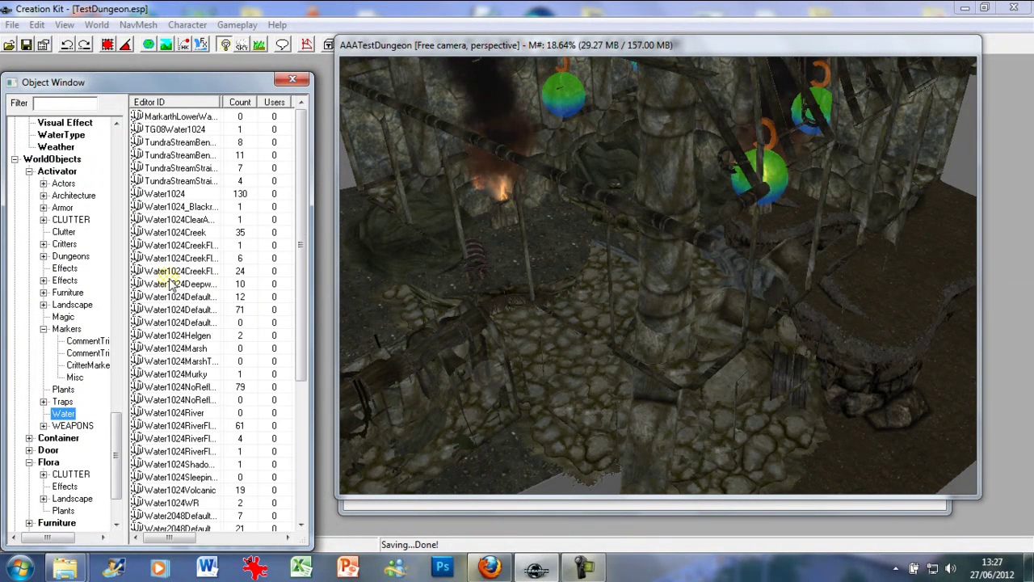
{"action": "scroll", "coordinate": [169, 285], "scroll_direction": "down", "scroll_amount": 3}
{"action": "scroll", "coordinate": [170, 284], "scroll_direction": "up", "scroll_amount": 3}
{"action": "scroll", "coordinate": [169, 281], "scroll_direction": "down", "scroll_amount": 6}
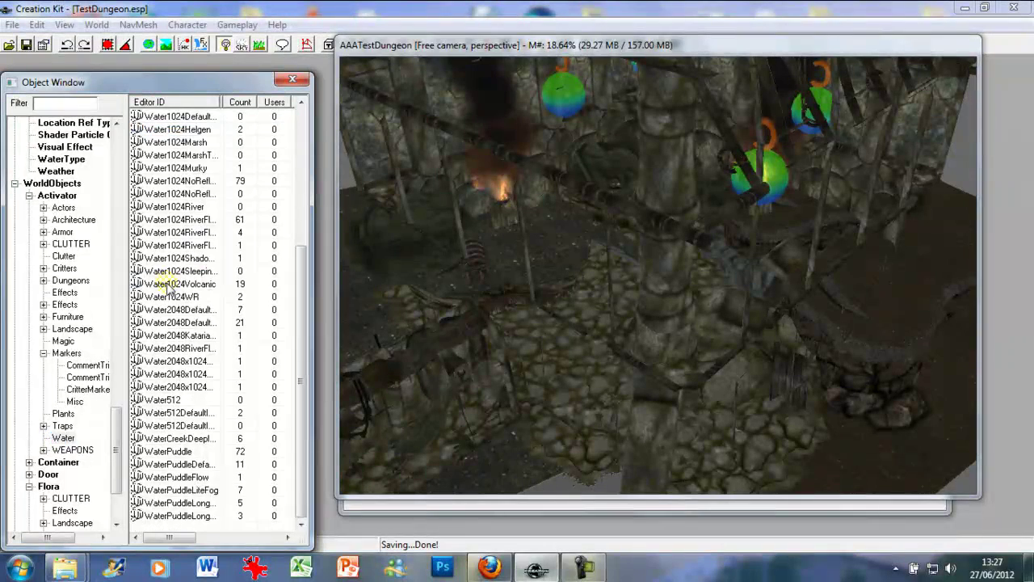
{"action": "scroll", "coordinate": [170, 281], "scroll_direction": "up", "scroll_amount": 6}
{"action": "left_click", "coordinate": [170, 282]}
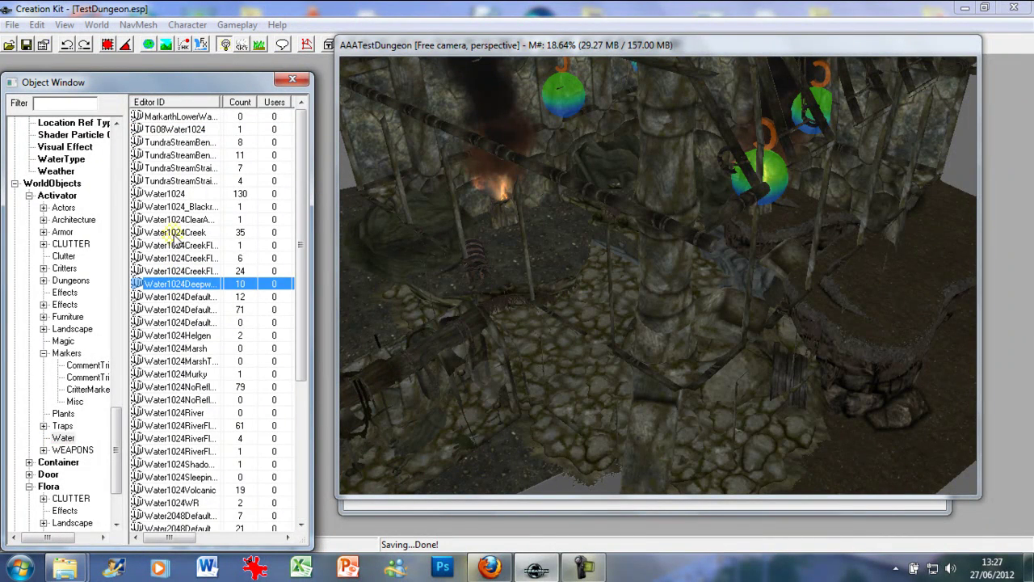
Place a Water1024Creek plane over the cobbled floor area of the dungeon
{"action": "right_click", "coordinate": [172, 232]}
{"action": "left_click", "coordinate": [215, 310]}
{"action": "left_click", "coordinate": [485, 74]}
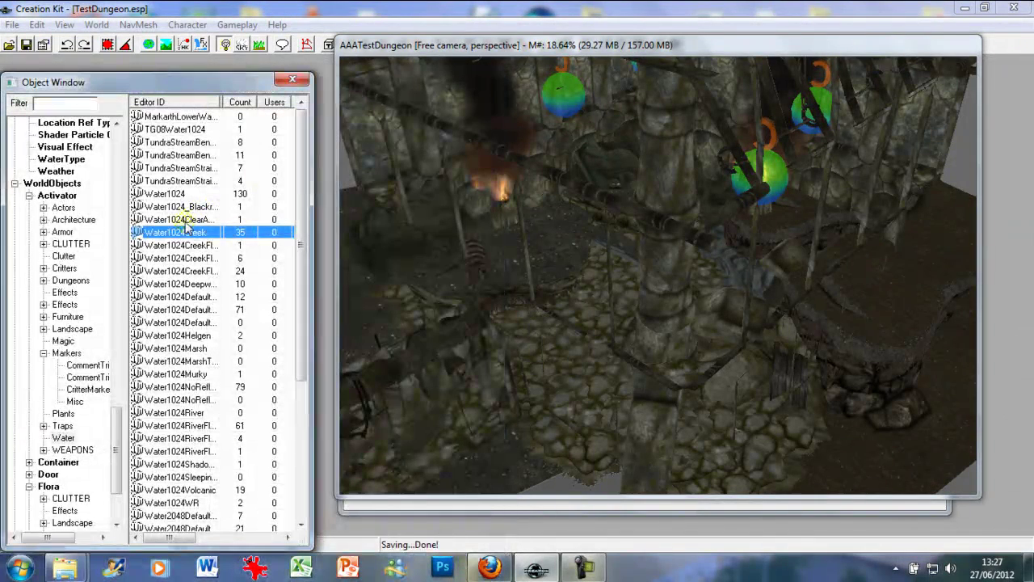
{"action": "left_click_drag", "start_coordinate": [457, 311], "coordinate": [575, 345]}
{"action": "middle_click_drag", "start_coordinate": [575, 345], "coordinate": [670, 310], "text": "shift"}
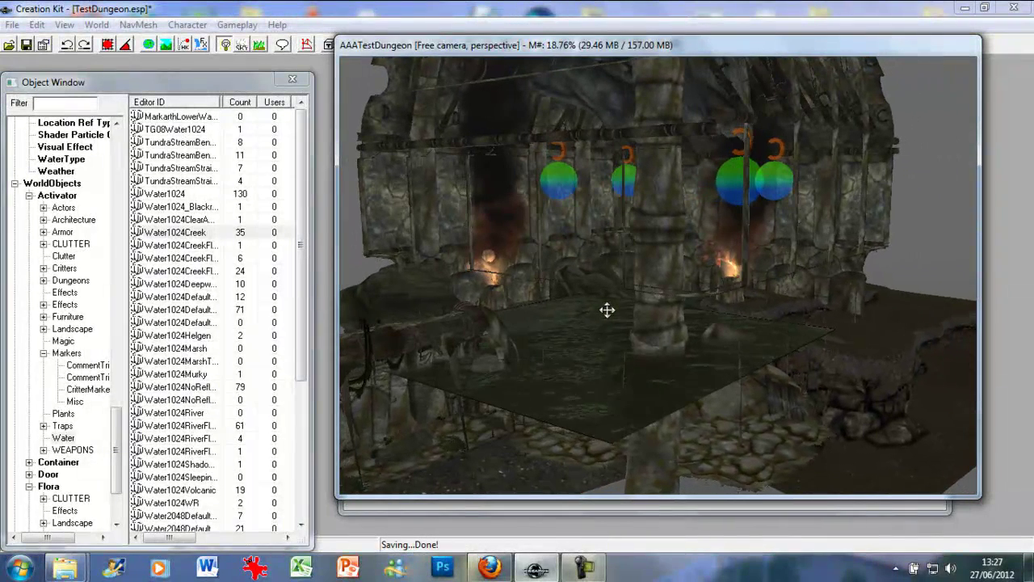
Preview the room with the scene's own lighting and lower the creek water plane closer to the cobbled floor
{"action": "left_click", "coordinate": [227, 46]}
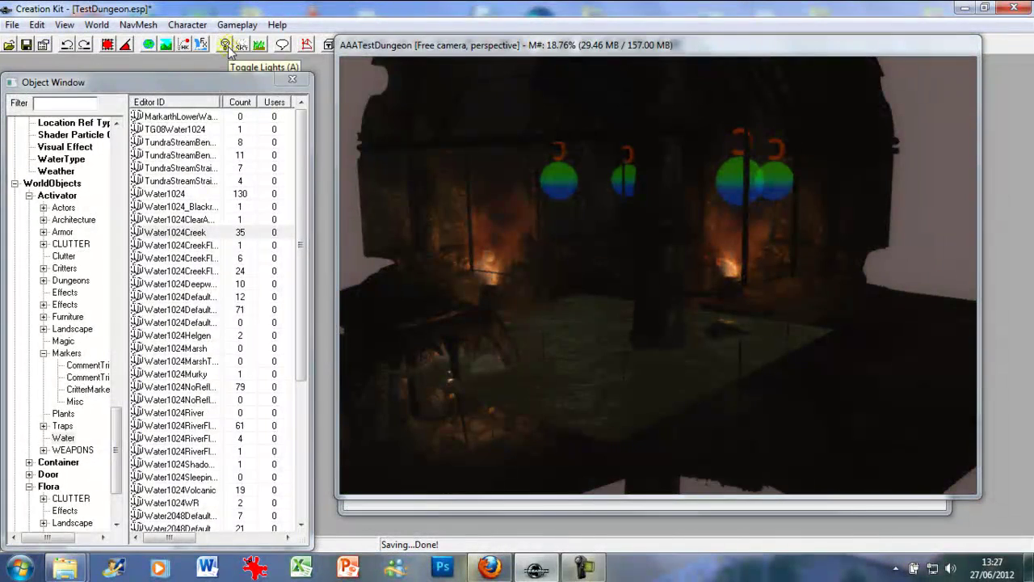
{"action": "left_click", "coordinate": [204, 49]}
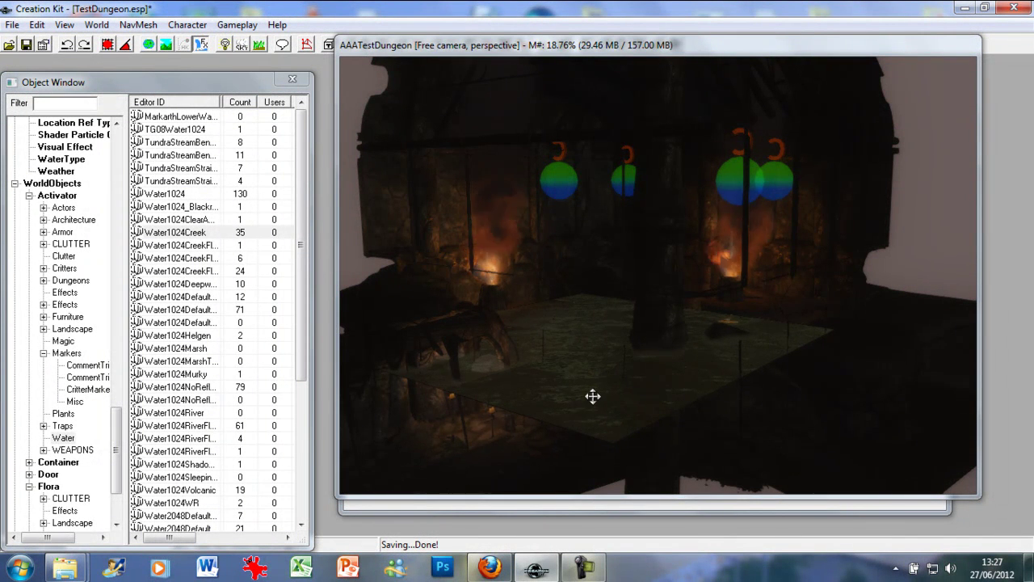
{"action": "left_click_drag", "start_coordinate": [590, 399], "coordinate": [591, 433]}
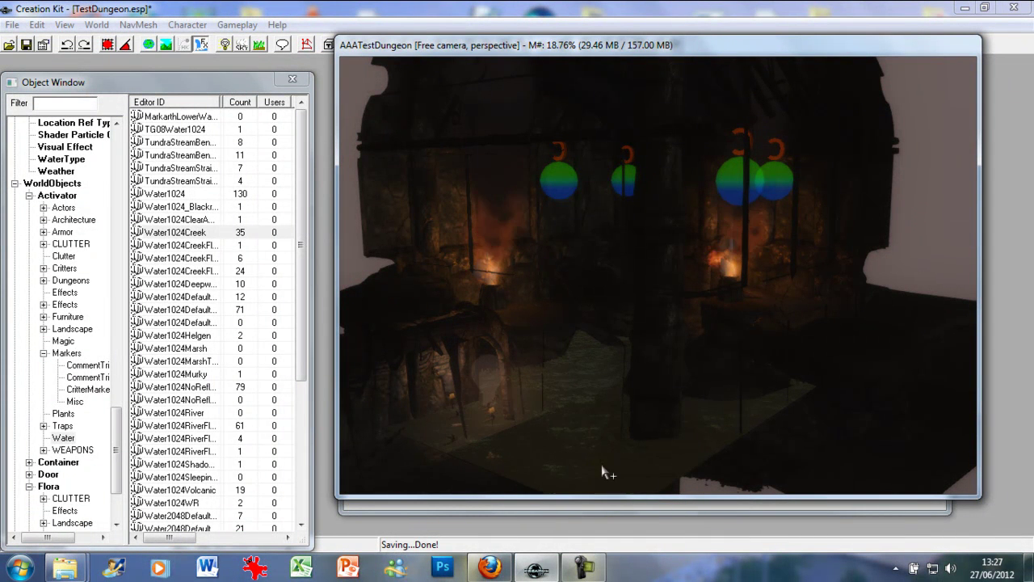
{"action": "middle_click_drag", "start_coordinate": [617, 454], "coordinate": [594, 469], "text": "shift"}
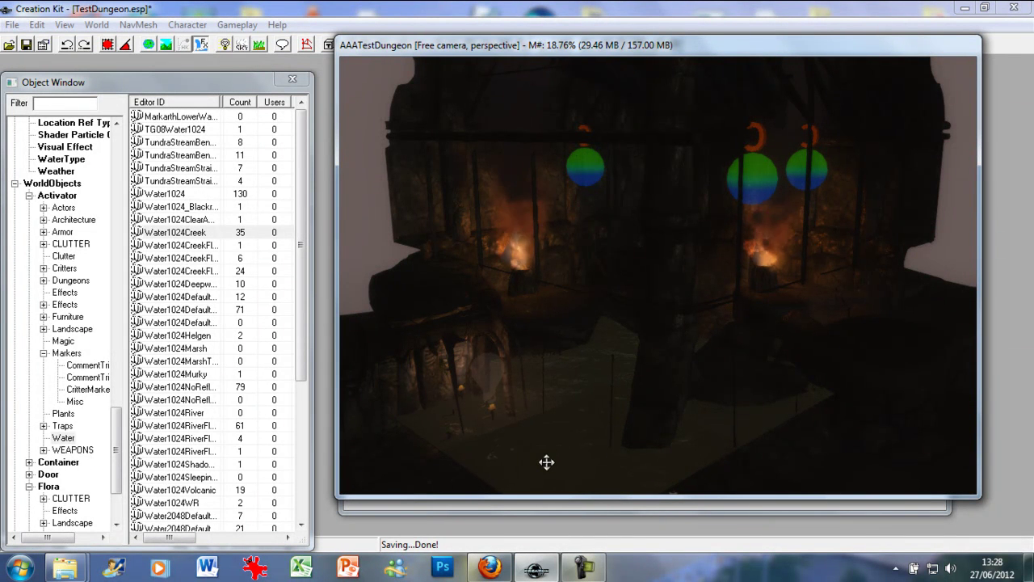
Restore the bright editor lighting and delete the creek water plane
{"action": "left_click", "coordinate": [201, 46]}
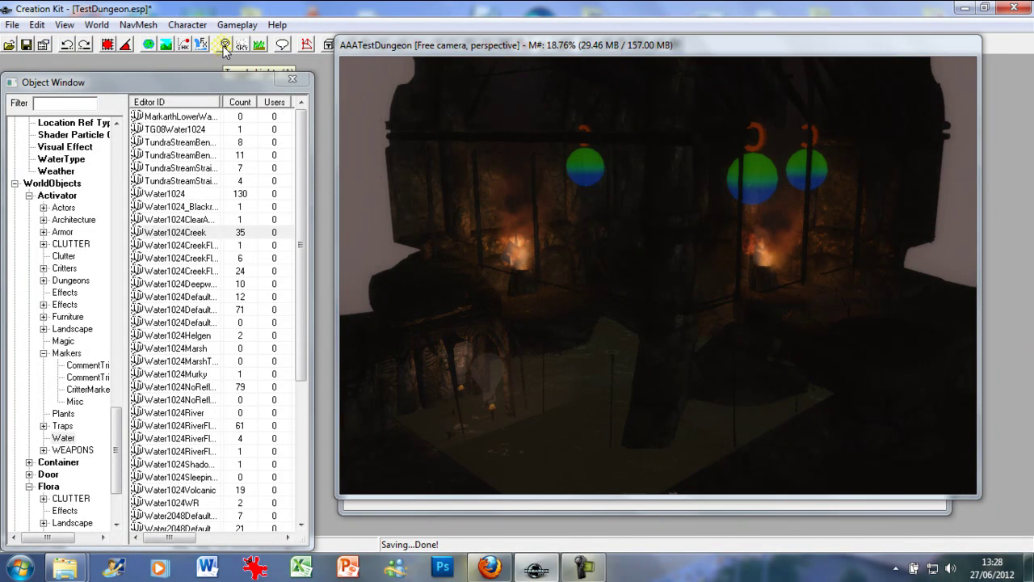
{"action": "left_click", "coordinate": [224, 46]}
{"action": "left_click", "coordinate": [415, 44]}
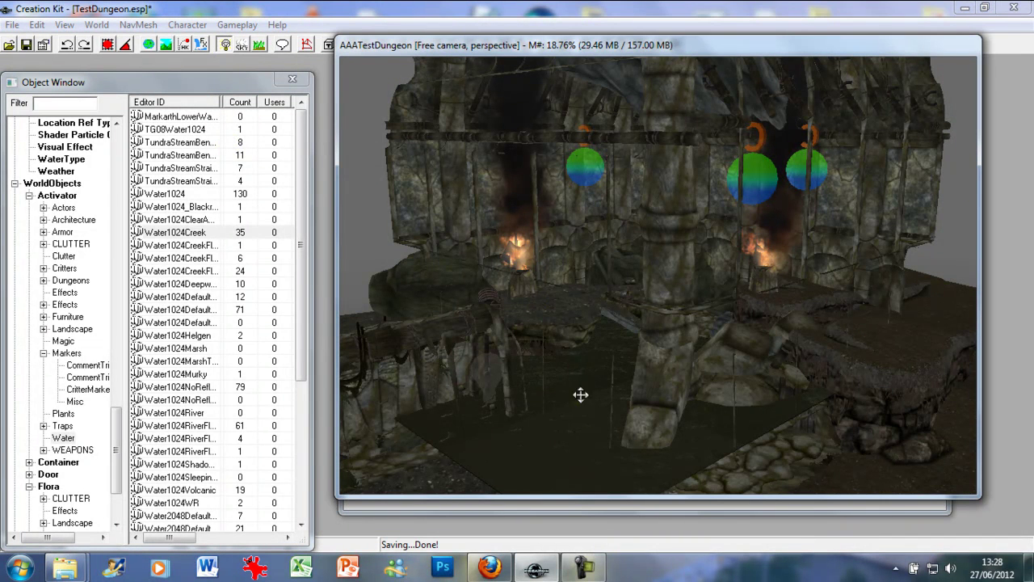
{"action": "key", "text": "Delete"}
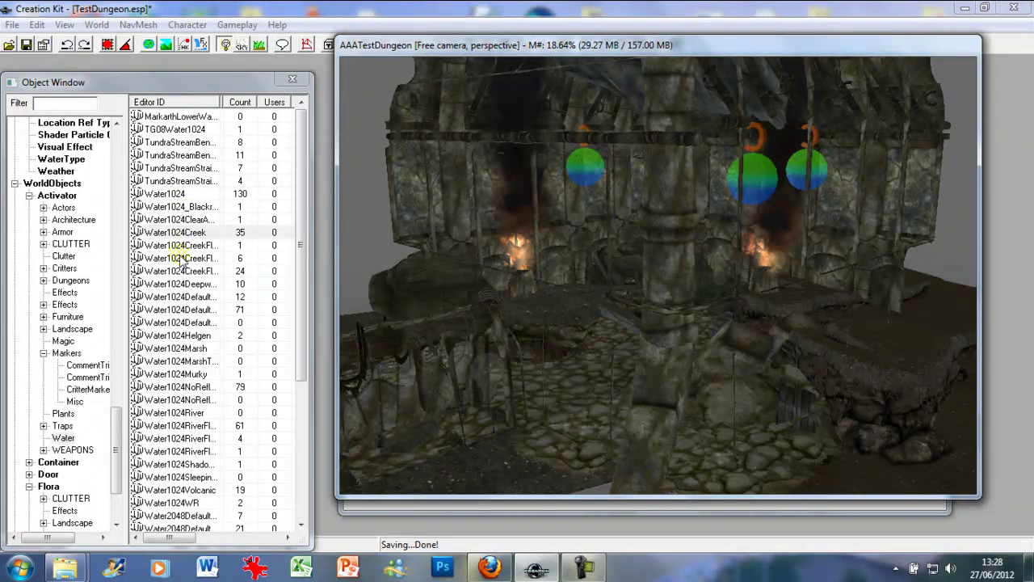
Place a Water1024Murky plane at the near edge of the dungeon's cobbled floor
{"action": "left_click", "coordinate": [194, 376]}
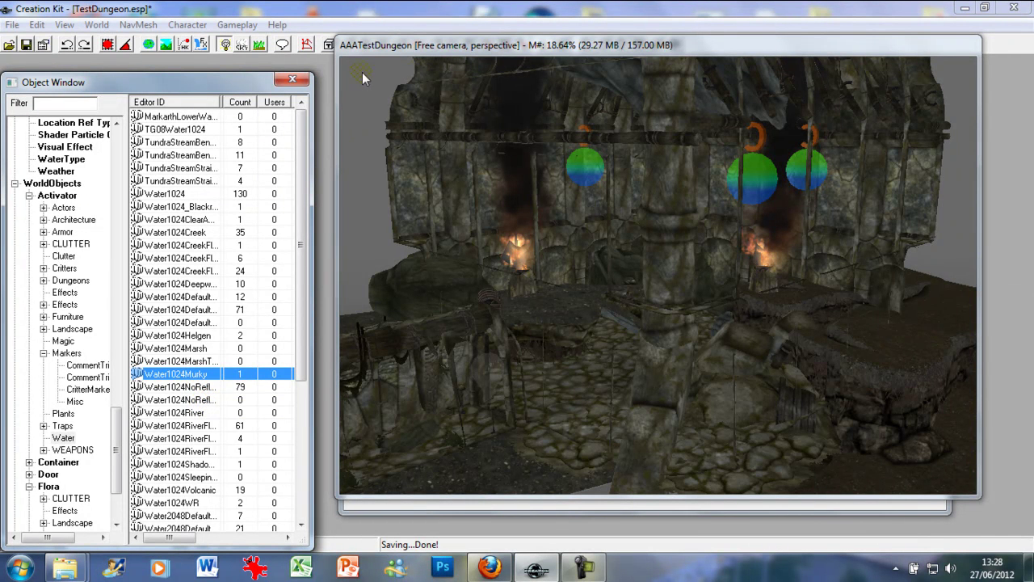
{"action": "left_click", "coordinate": [458, 50]}
{"action": "scroll", "coordinate": [470, 322], "scroll_direction": "down", "scroll_amount": 2}
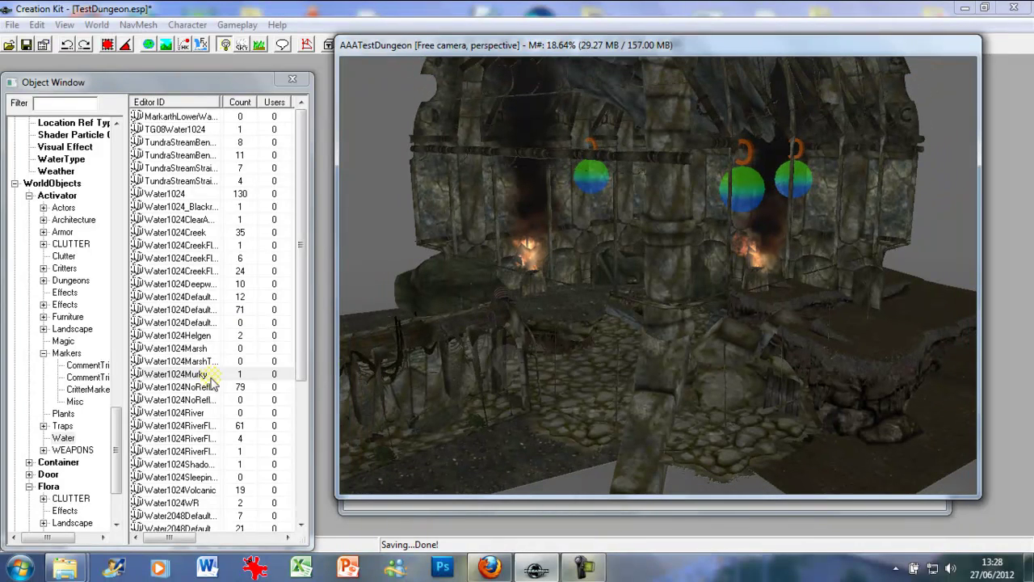
{"action": "left_click_drag", "start_coordinate": [307, 257], "coordinate": [312, 396]}
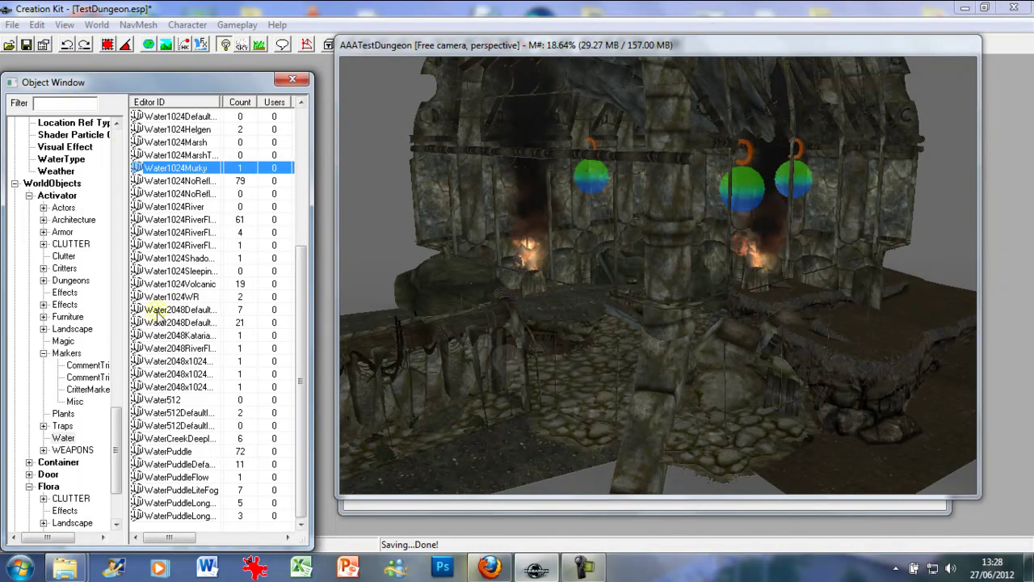
{"action": "left_click_drag", "start_coordinate": [183, 168], "coordinate": [535, 346]}
{"action": "left_click_drag", "start_coordinate": [580, 394], "coordinate": [581, 394]}
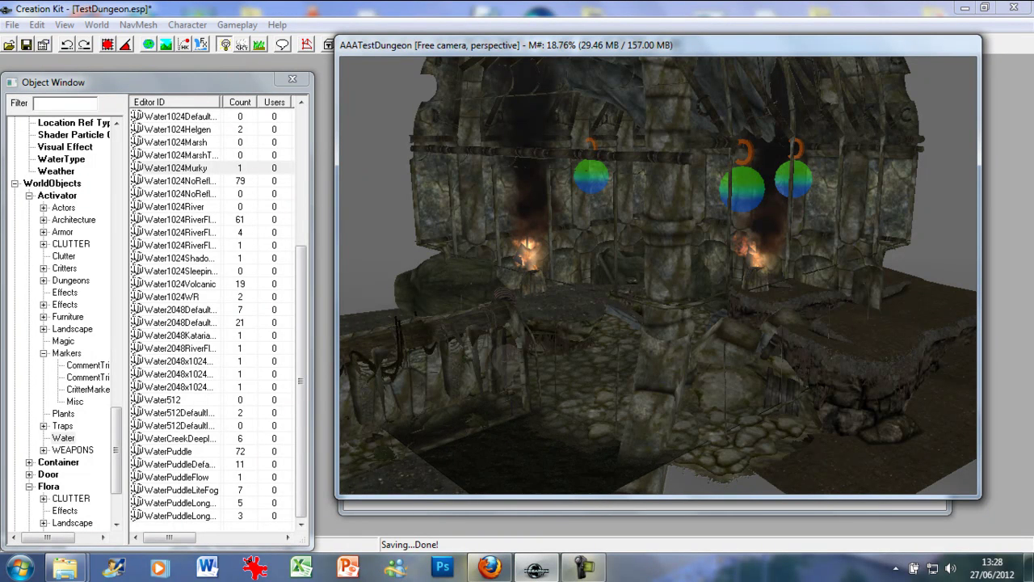
{"action": "scroll", "coordinate": [519, 440], "scroll_direction": "down", "scroll_amount": 1}
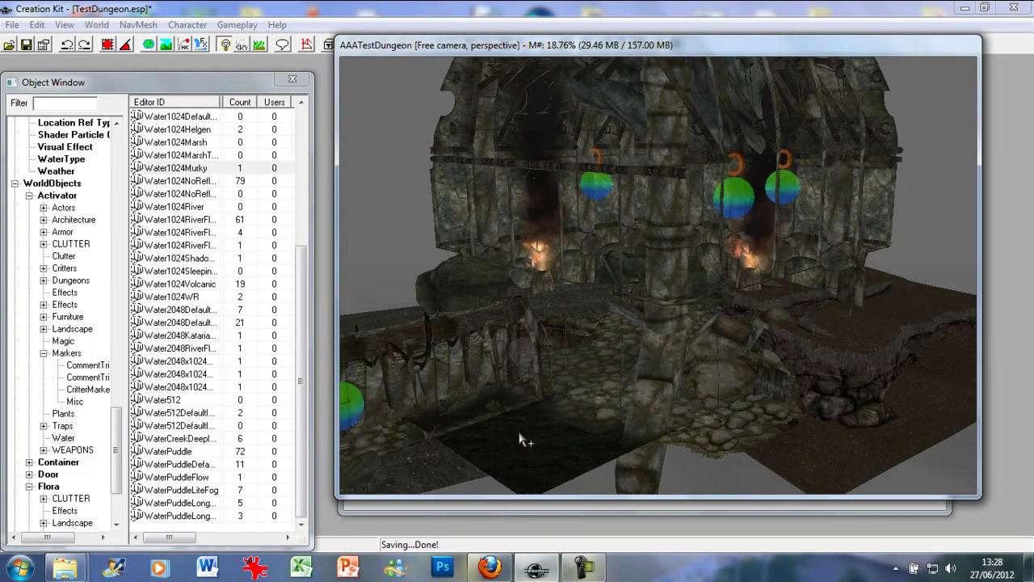
Scale up the murky water plane so it spreads beneath the corridor and the cobbled room
{"action": "middle_click_drag", "start_coordinate": [518, 443], "coordinate": [463, 499], "text": "shift"}
{"action": "scroll", "coordinate": [485, 433], "scroll_direction": "down", "scroll_amount": 2}
{"action": "middle_click_drag", "start_coordinate": [486, 438], "coordinate": [518, 381]}
{"action": "scroll", "coordinate": [514, 375], "scroll_direction": "up", "scroll_amount": 5}
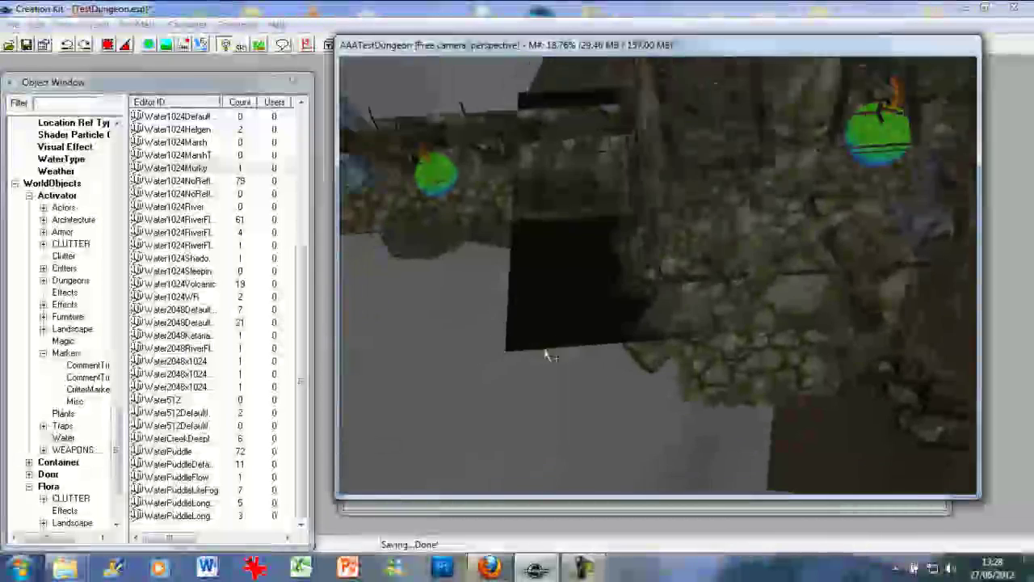
{"action": "scroll", "coordinate": [547, 356], "scroll_direction": "up", "scroll_amount": 3}
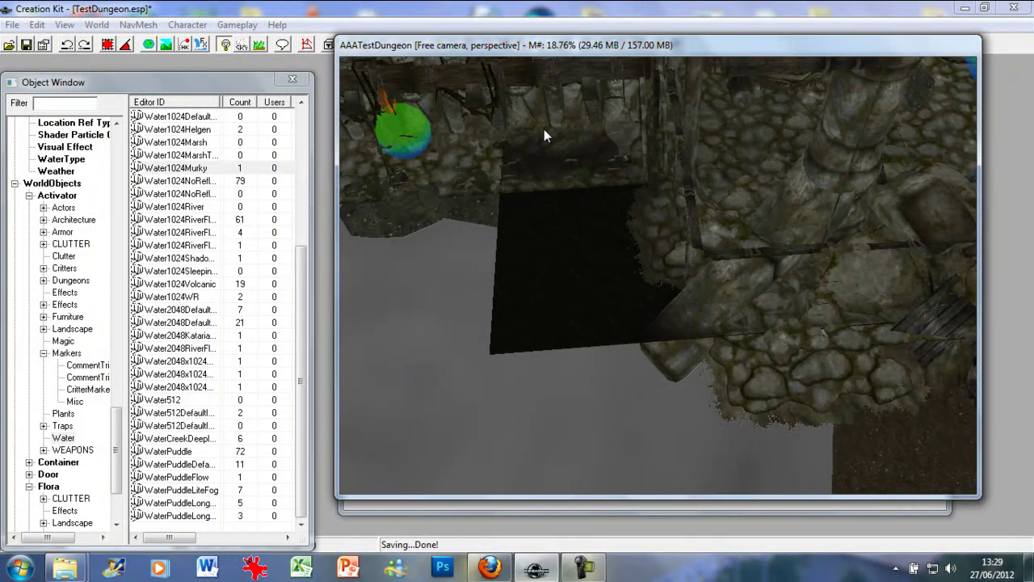
{"action": "scroll", "coordinate": [597, 232], "scroll_direction": "down", "scroll_amount": 3}
{"action": "scroll", "coordinate": [588, 241], "scroll_direction": "down", "scroll_amount": 4}
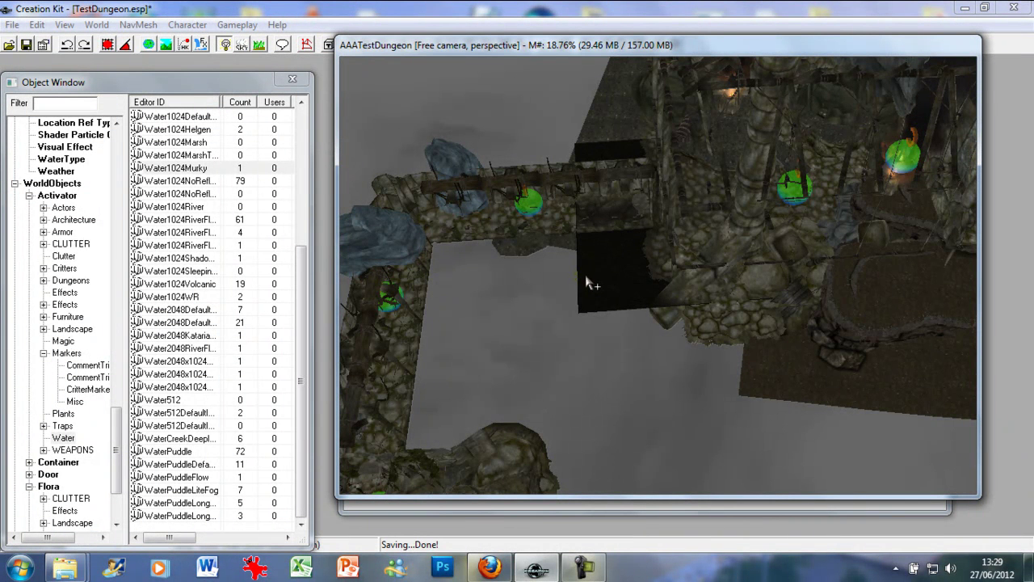
{"action": "left_click", "coordinate": [605, 276]}
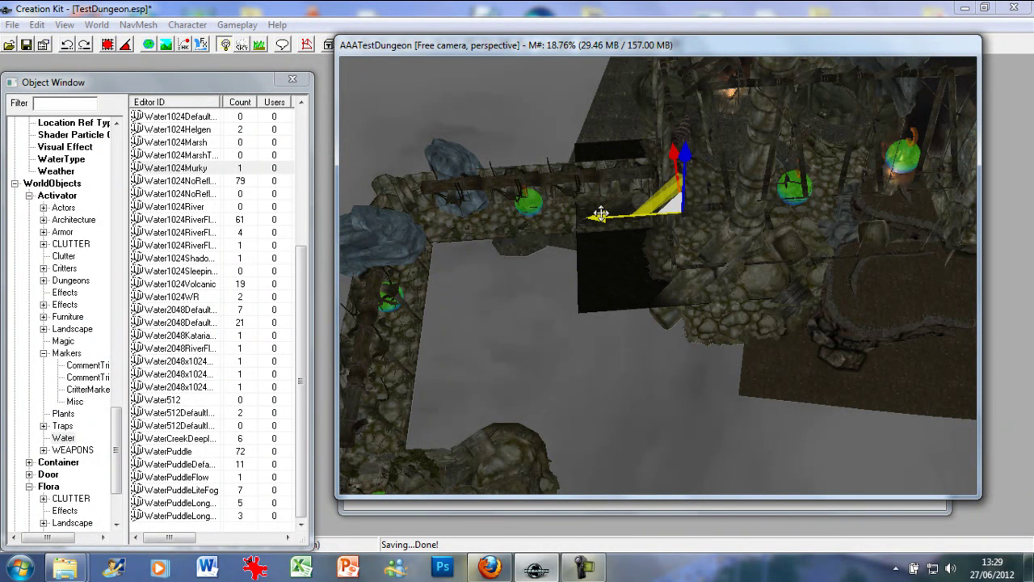
{"action": "left_click_drag", "start_coordinate": [601, 213], "coordinate": [658, 213]}
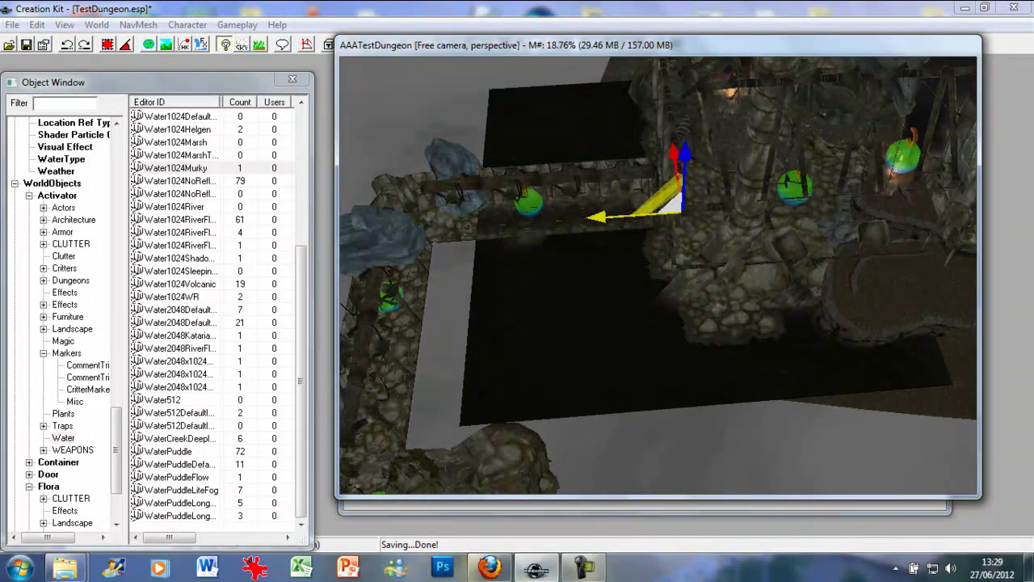
{"action": "left_click", "coordinate": [569, 227]}
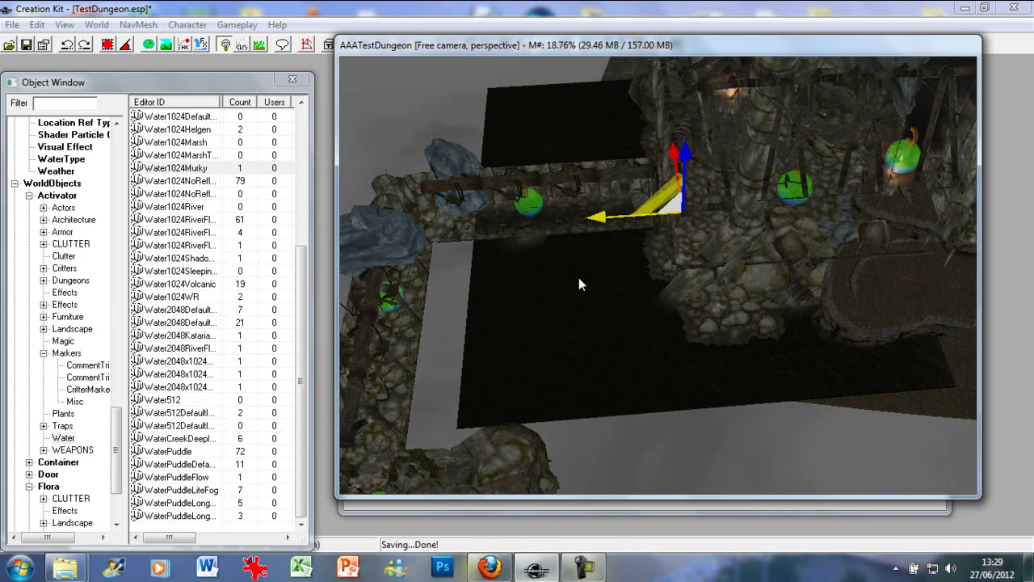
{"action": "left_click", "coordinate": [590, 221]}
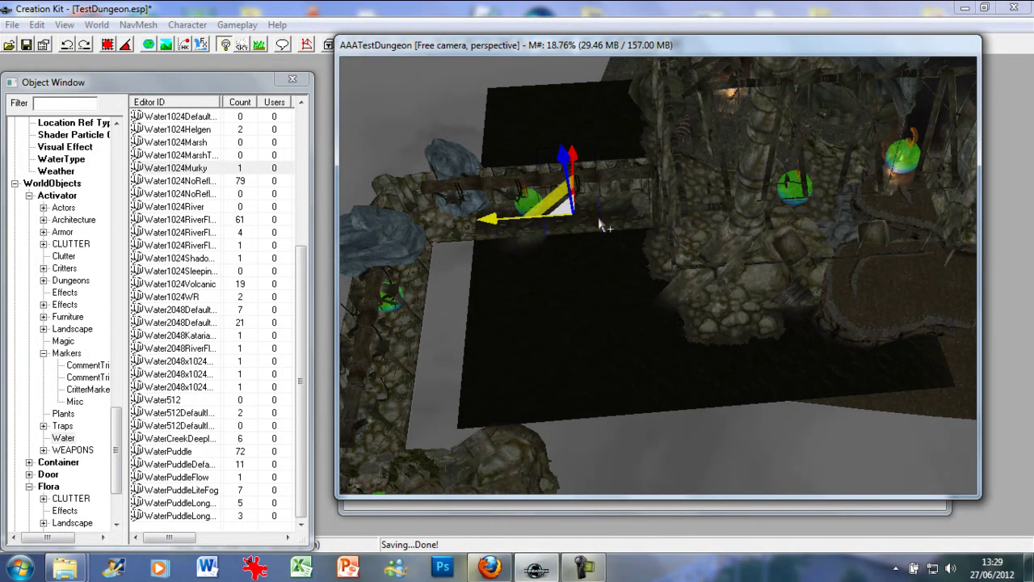
Enlarge the murky water plane so it extends beneath the corridors, the cobbled room and the far rocky chamber
{"action": "key", "text": "ctrl+z"}
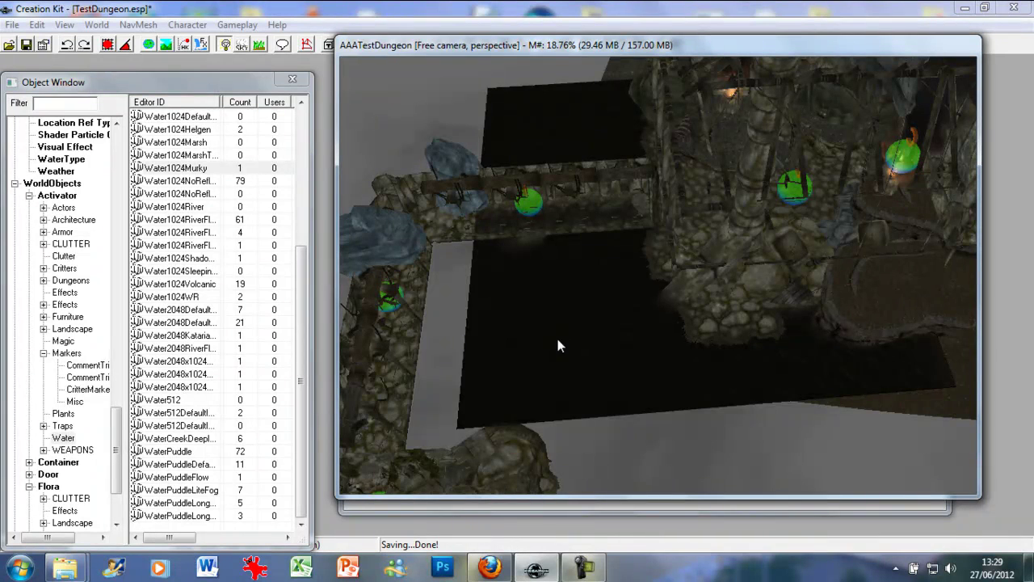
{"action": "left_click_drag", "start_coordinate": [560, 346], "coordinate": [646, 346]}
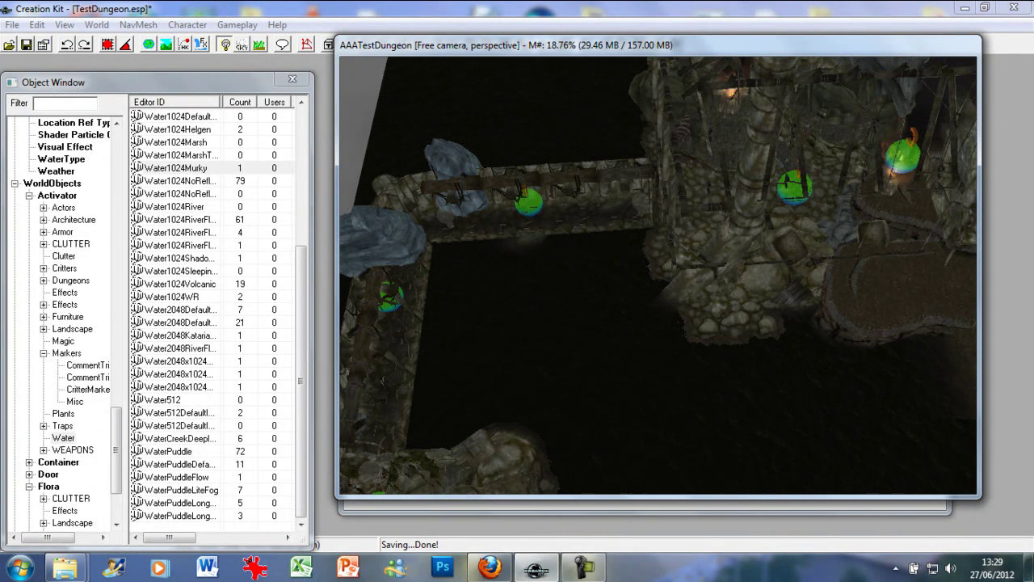
{"action": "scroll", "coordinate": [552, 356], "scroll_direction": "down", "scroll_amount": 2}
{"action": "middle_click_drag", "start_coordinate": [548, 373], "coordinate": [553, 283]}
{"action": "scroll", "coordinate": [553, 308], "scroll_direction": "down", "scroll_amount": 4}
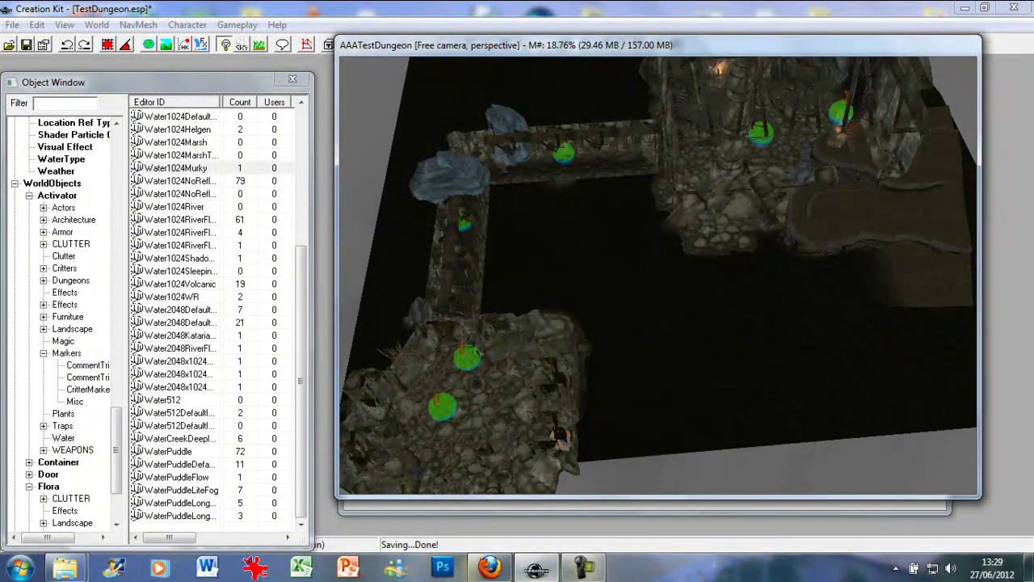
{"action": "scroll", "coordinate": [600, 383], "scroll_direction": "down", "scroll_amount": 5}
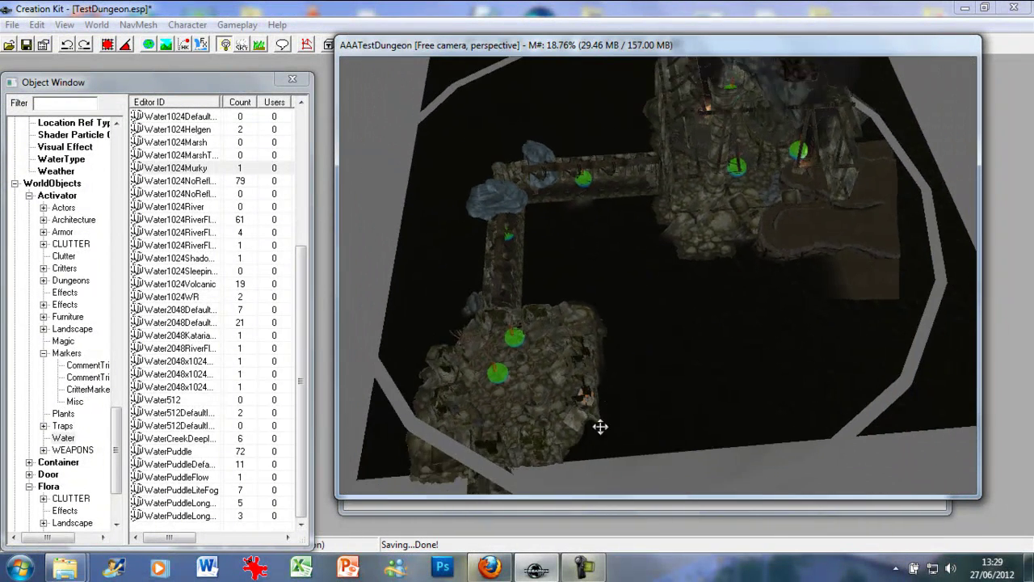
{"action": "scroll", "coordinate": [609, 433], "scroll_direction": "up", "scroll_amount": 1}
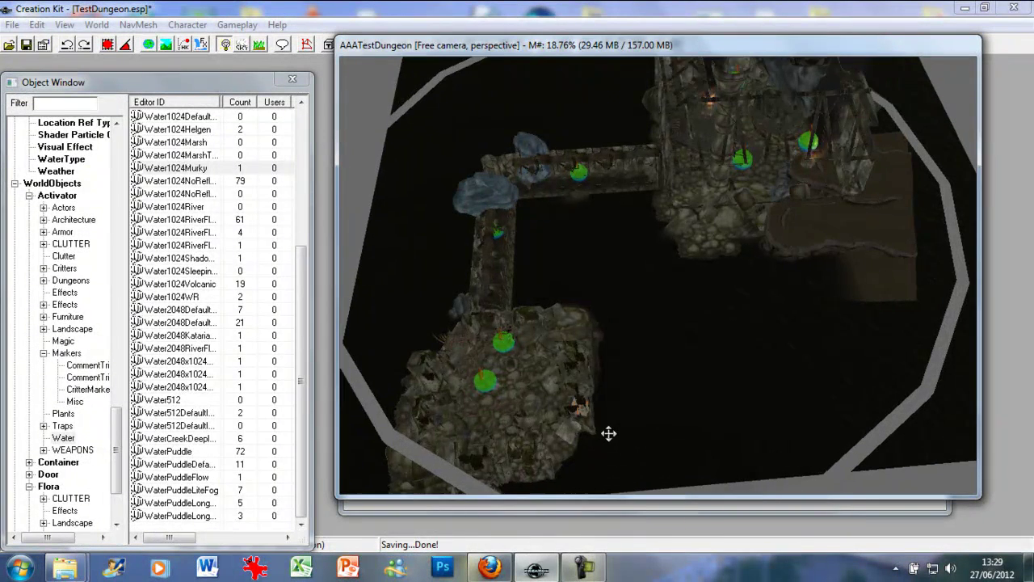
{"action": "scroll", "coordinate": [608, 433], "scroll_direction": "down", "scroll_amount": 3}
{"action": "middle_click_drag", "start_coordinate": [596, 455], "coordinate": [615, 357]}
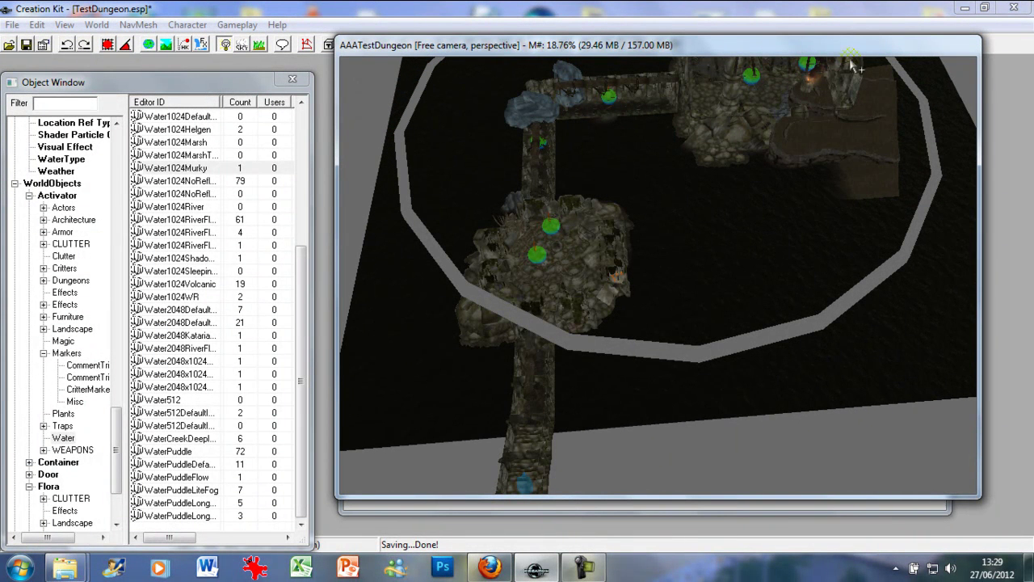
{"action": "middle_click_drag", "start_coordinate": [783, 145], "coordinate": [653, 361]}
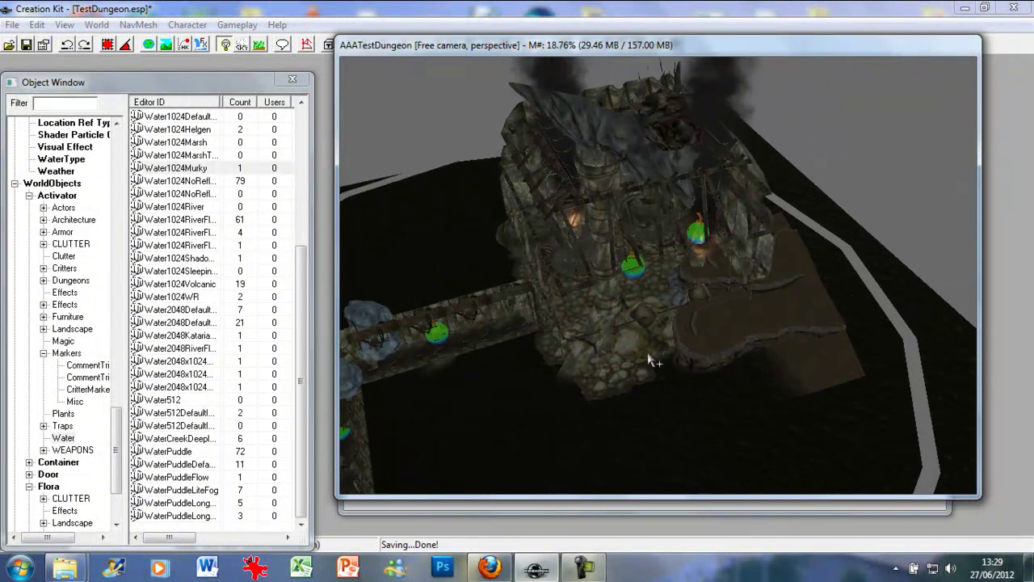
Examine from inside the dungeon how the murky water covers the cobbled floor, pillars and edges
{"action": "scroll", "coordinate": [649, 356], "scroll_direction": "up", "scroll_amount": 6}
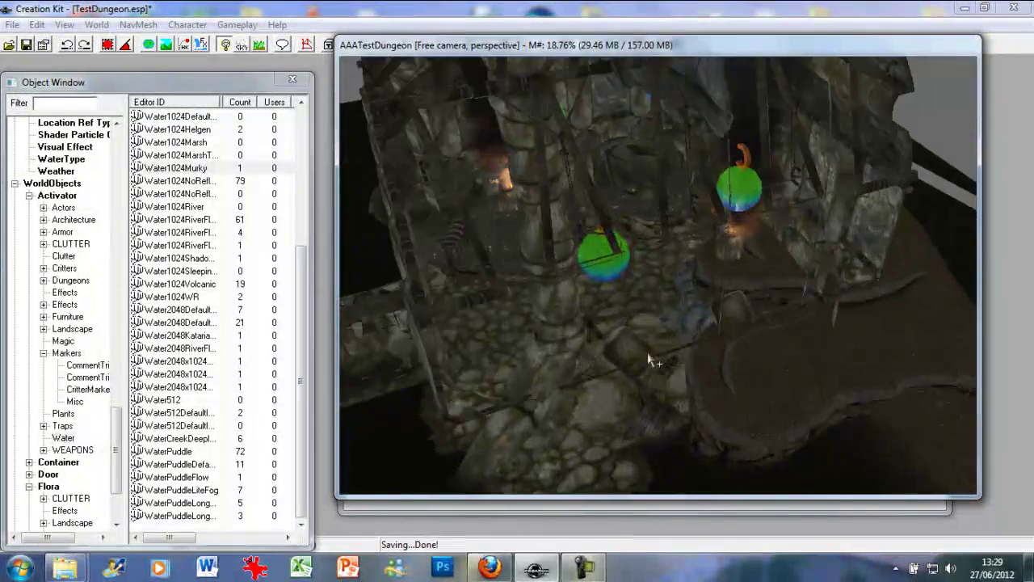
{"action": "middle_click_drag", "start_coordinate": [653, 362], "coordinate": [712, 321], "text": "shift"}
{"action": "scroll", "coordinate": [709, 318], "scroll_direction": "up", "scroll_amount": 2}
{"action": "scroll", "coordinate": [651, 363], "scroll_direction": "up", "scroll_amount": 5}
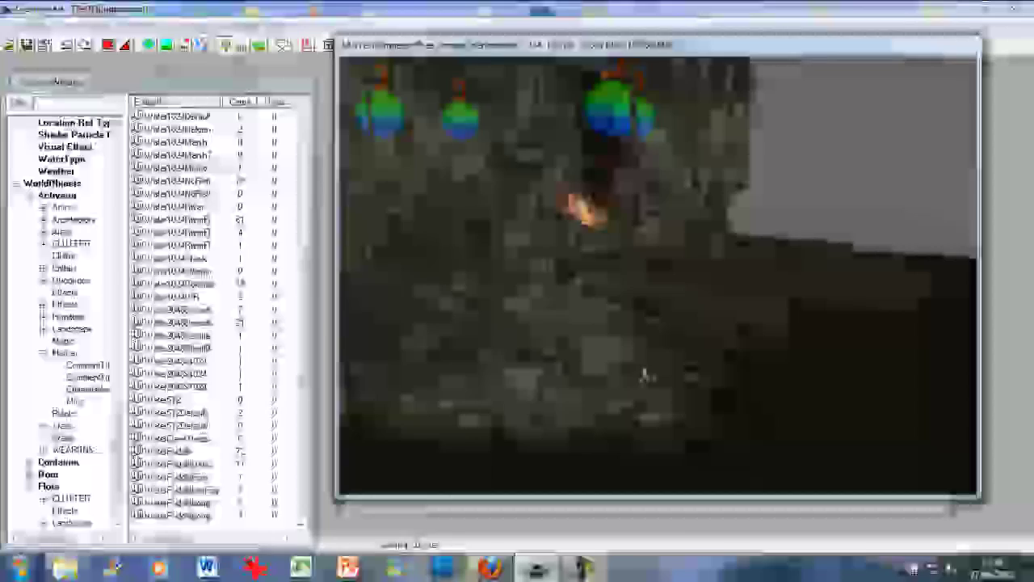
{"action": "middle_click_drag", "start_coordinate": [644, 375], "coordinate": [708, 339]}
{"action": "scroll", "coordinate": [712, 336], "scroll_direction": "up", "scroll_amount": 5}
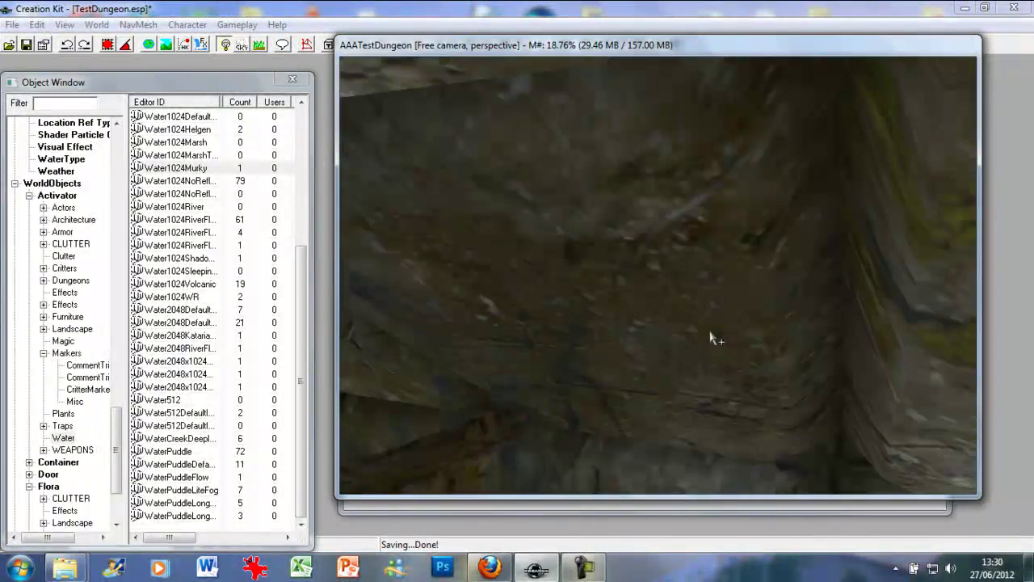
{"action": "scroll", "coordinate": [709, 339], "scroll_direction": "up", "scroll_amount": 8}
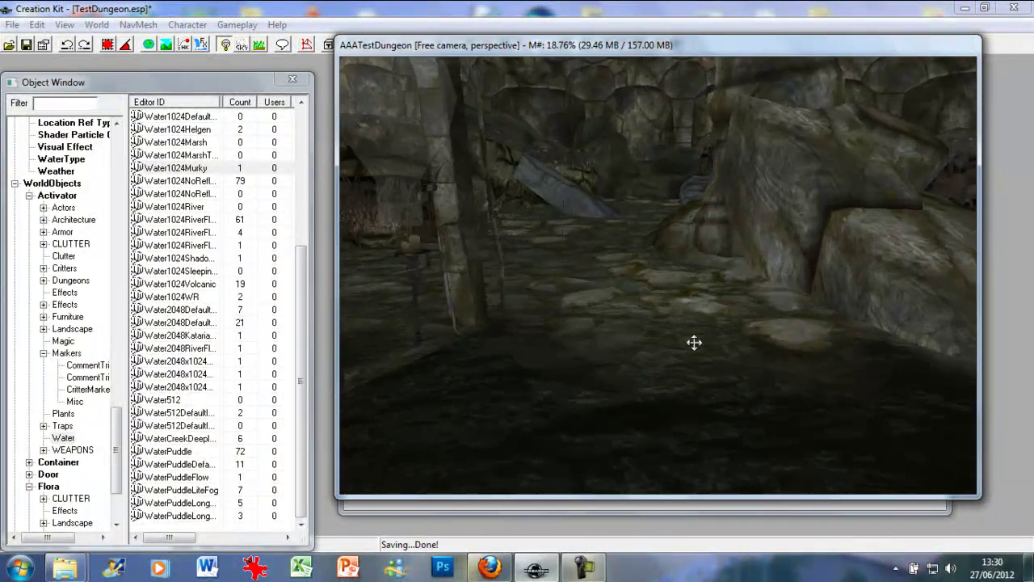
{"action": "middle_click_drag", "start_coordinate": [695, 342], "coordinate": [722, 333], "text": "shift"}
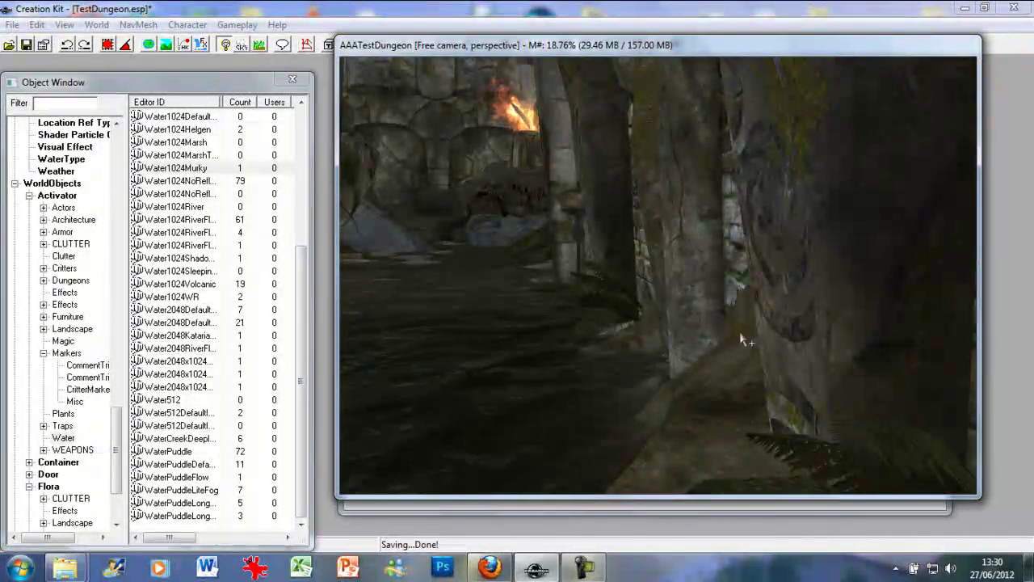
{"action": "middle_click_drag", "start_coordinate": [741, 334], "coordinate": [743, 328]}
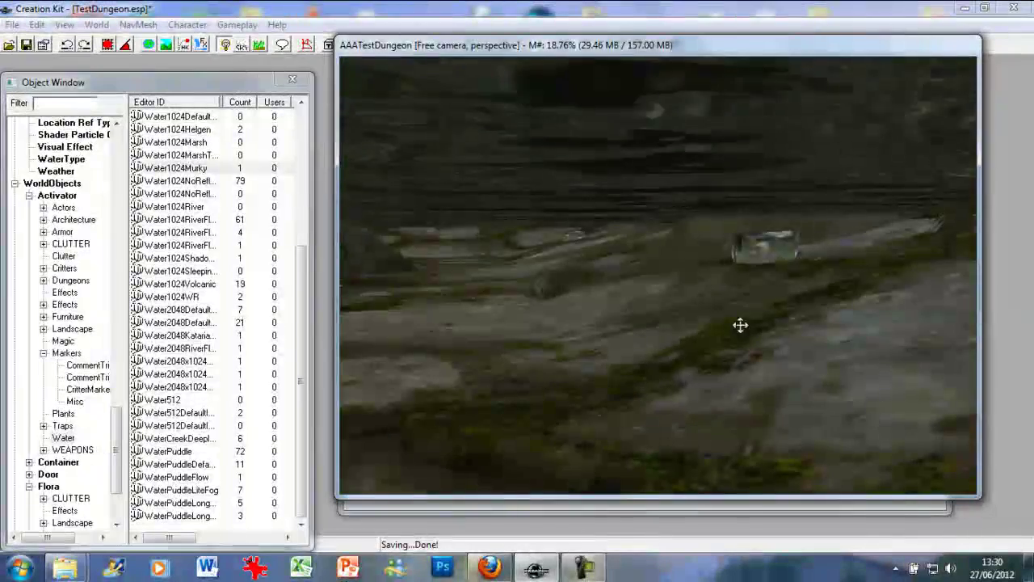
{"action": "mouse_move", "coordinate": [739, 325]}
{"action": "middle_mouse_down"}
{"action": "mouse_move", "coordinate": [734, 343]}
{"action": "mouse_move", "coordinate": [824, 353]}
{"action": "mouse_move", "coordinate": [701, 393]}
{"action": "mouse_move", "coordinate": [762, 407]}
{"action": "mouse_move", "coordinate": [730, 477]}
{"action": "mouse_move", "coordinate": [736, 472]}
{"action": "mouse_move", "coordinate": [665, 456]}
{"action": "middle_mouse_up"}
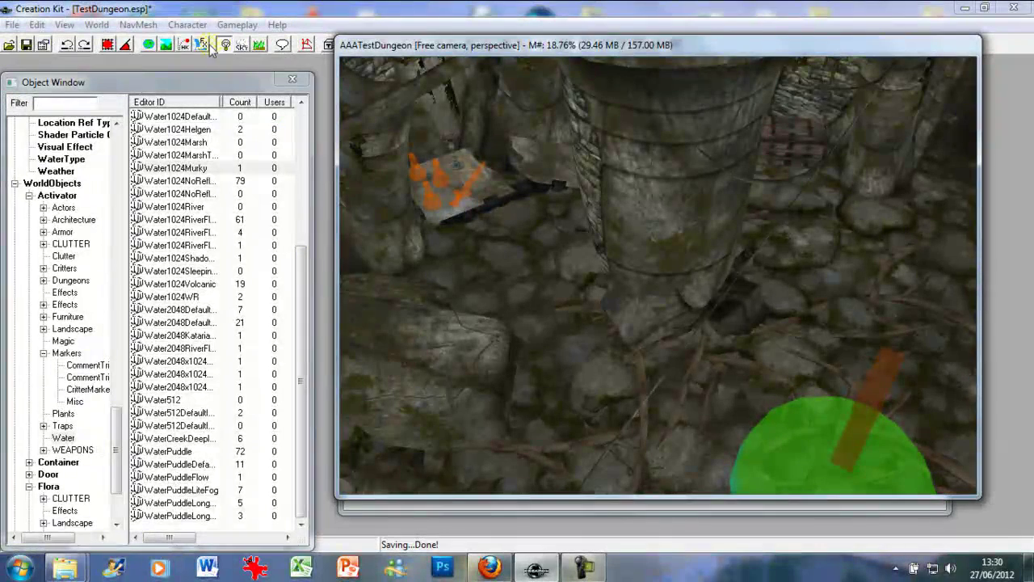
Preview the flooded dungeon with the scene's own lighting, and restore the bright editor lighting
{"action": "left_click", "coordinate": [203, 45]}
{"action": "left_click", "coordinate": [224, 46]}
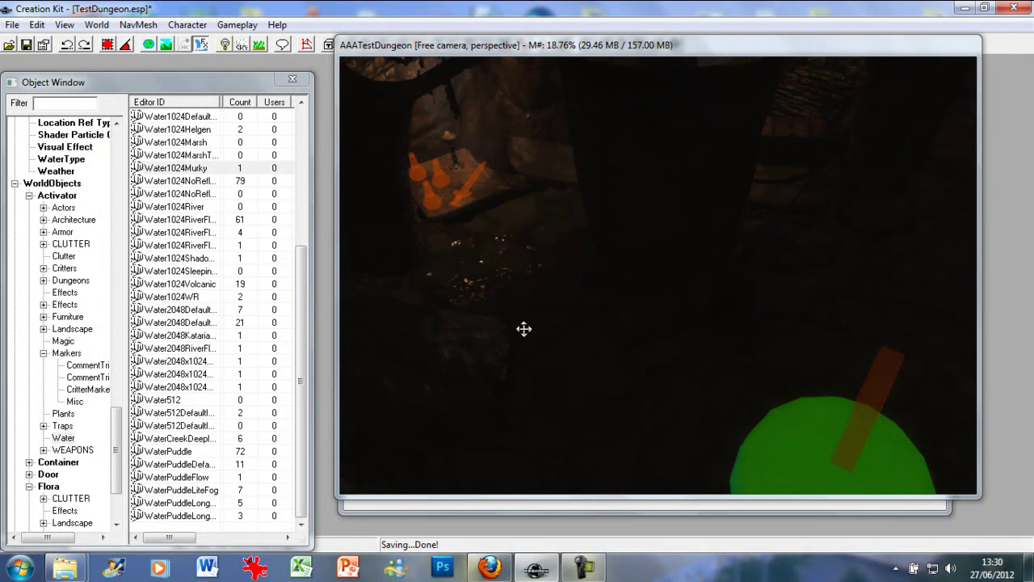
{"action": "scroll", "coordinate": [644, 276], "scroll_direction": "up", "scroll_amount": 6}
{"action": "middle_click_drag", "start_coordinate": [645, 276], "coordinate": [717, 416]}
{"action": "left_click", "coordinate": [487, 360]}
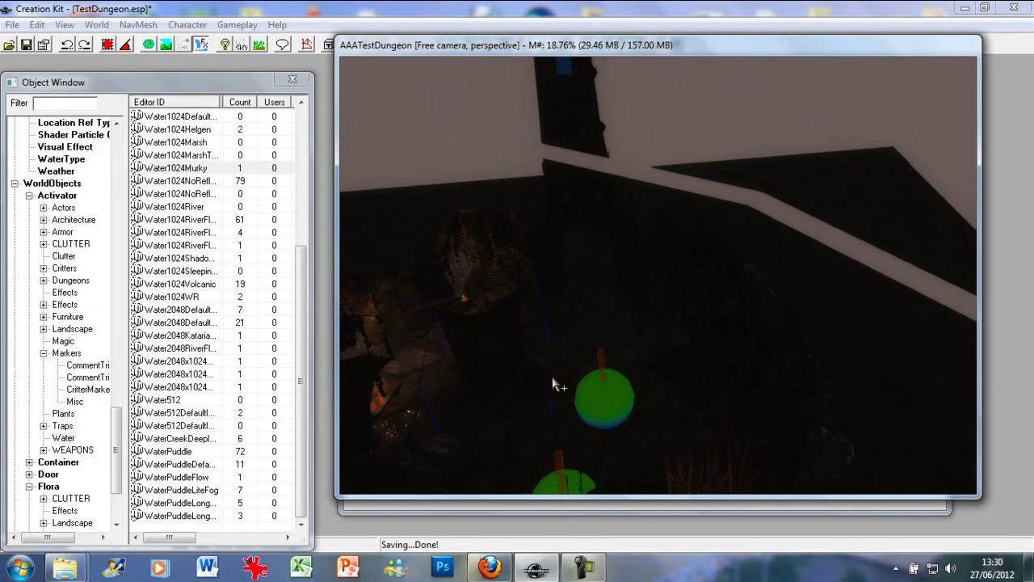
{"action": "middle_click_drag", "start_coordinate": [554, 385], "coordinate": [282, 202]}
{"action": "key", "text": "a"}
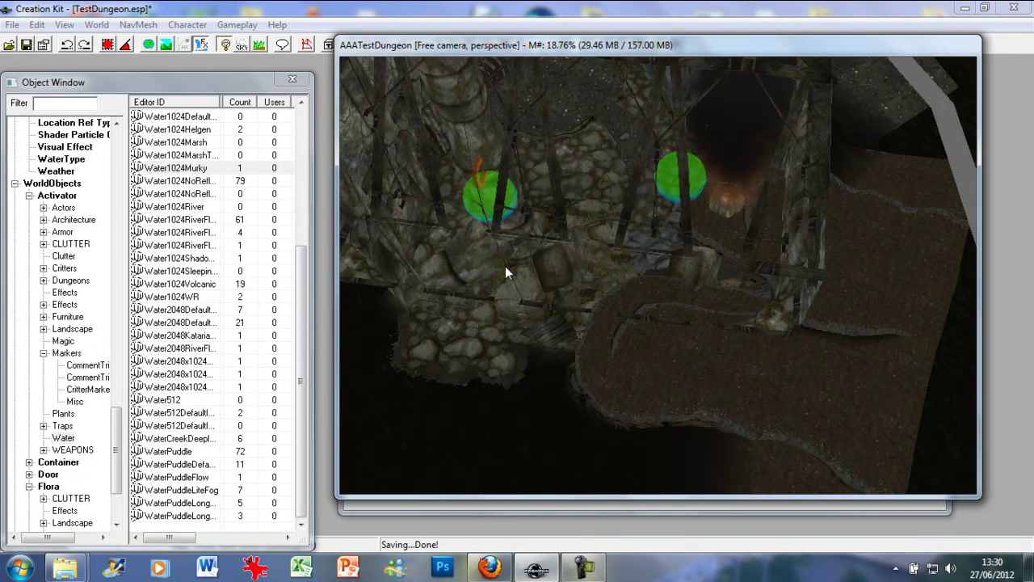
Inspect the cobbled room, corridors and rocky chamber up to the wooden chest, and preview the chest with the scene's own lighting
{"action": "mouse_move", "coordinate": [565, 295]}
{"action": "middle_mouse_down"}
{"action": "mouse_move", "coordinate": [557, 314]}
{"action": "mouse_move", "coordinate": [673, 297]}
{"action": "mouse_move", "coordinate": [578, 309]}
{"action": "middle_mouse_up"}
{"action": "scroll", "coordinate": [542, 308], "scroll_direction": "up", "scroll_amount": 5}
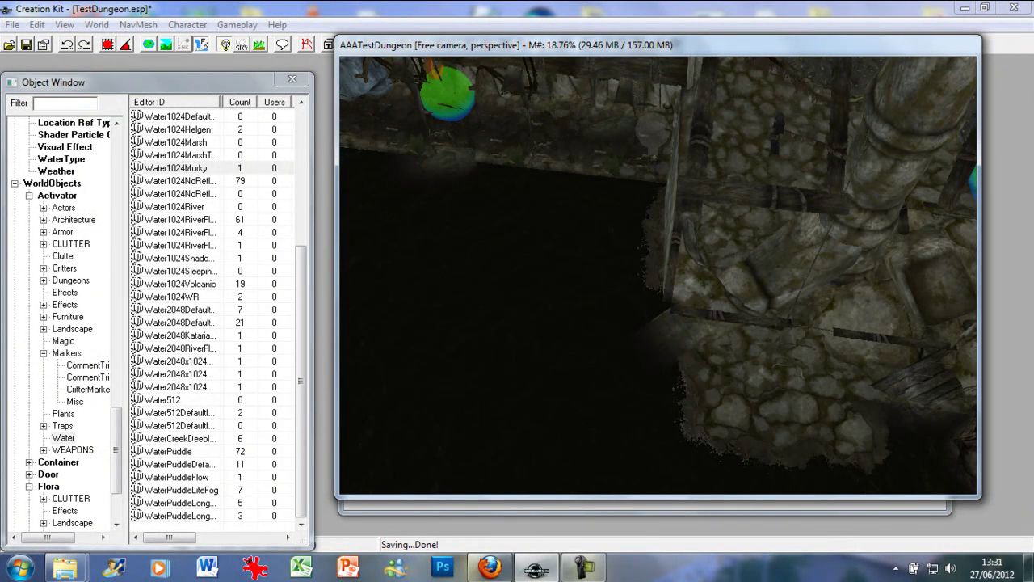
{"action": "middle_click_drag", "start_coordinate": [563, 297], "coordinate": [562, 296]}
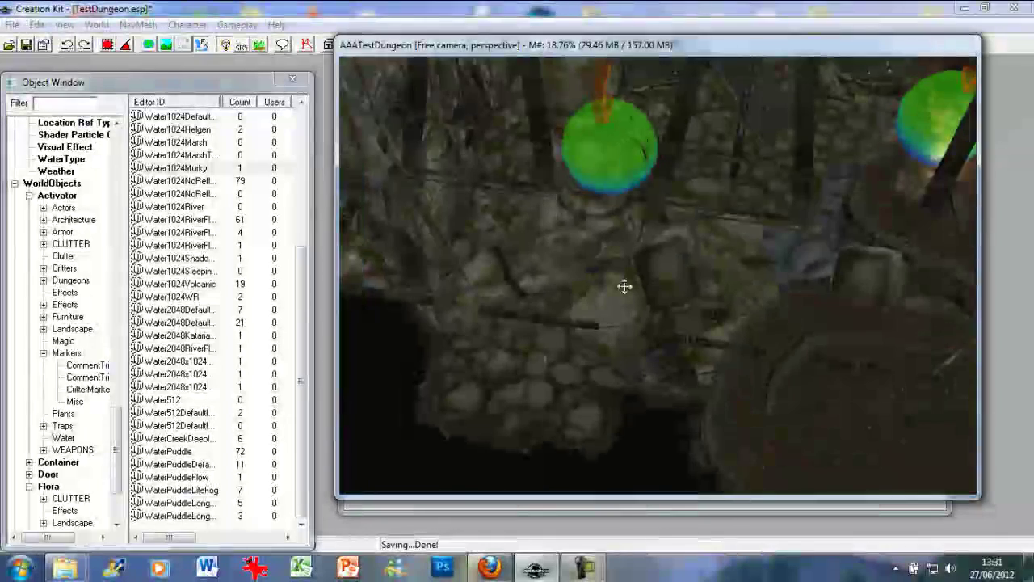
{"action": "middle_click_drag", "start_coordinate": [624, 284], "coordinate": [671, 345]}
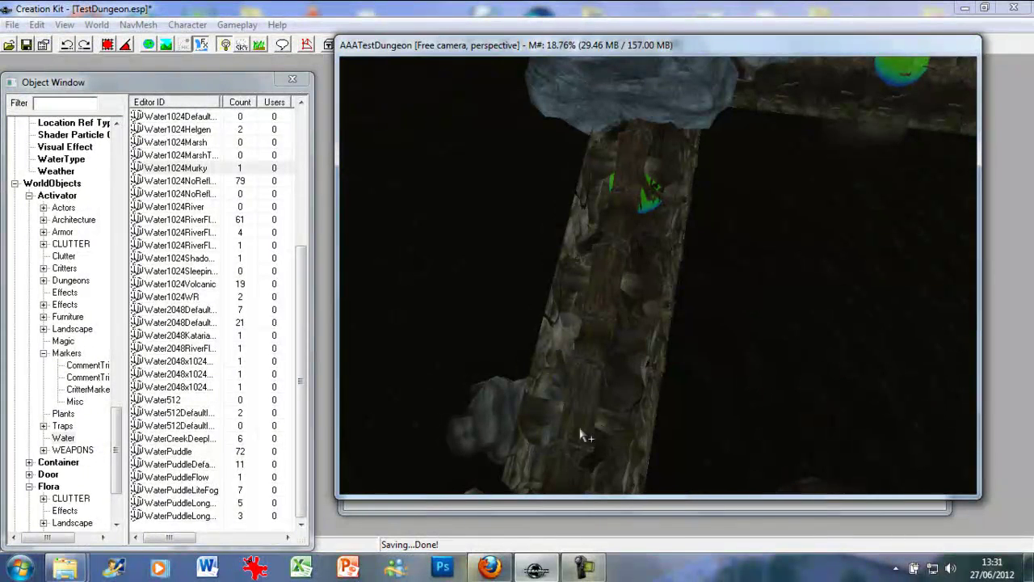
{"action": "middle_click_drag", "start_coordinate": [501, 427], "coordinate": [526, 423]}
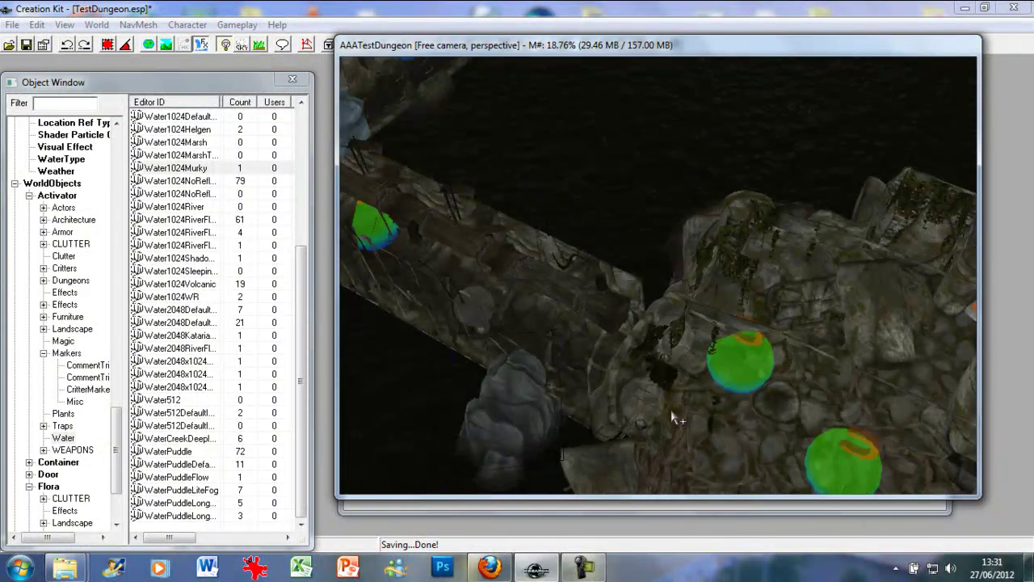
{"action": "middle_click_drag", "start_coordinate": [670, 418], "coordinate": [742, 396]}
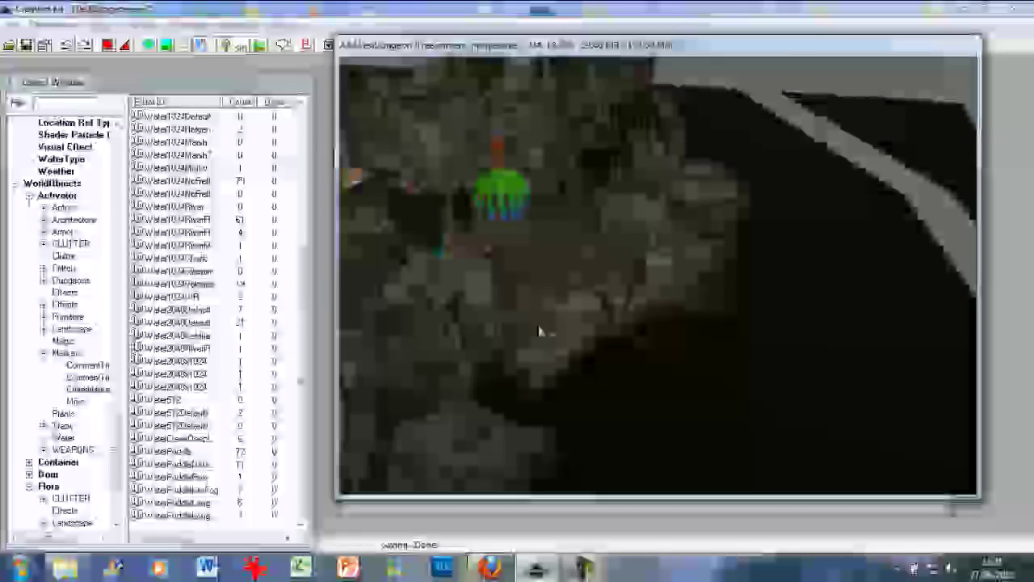
{"action": "middle_click_drag", "start_coordinate": [539, 331], "coordinate": [579, 363]}
{"action": "scroll", "coordinate": [543, 374], "scroll_direction": "up", "scroll_amount": 5}
{"action": "scroll", "coordinate": [544, 355], "scroll_direction": "up", "scroll_amount": 2}
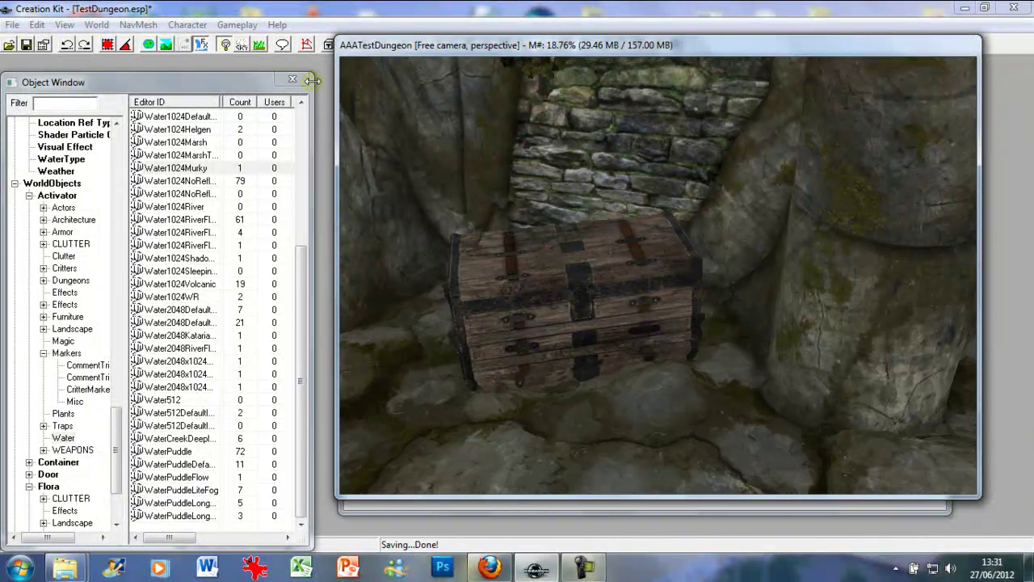
{"action": "left_click", "coordinate": [232, 50]}
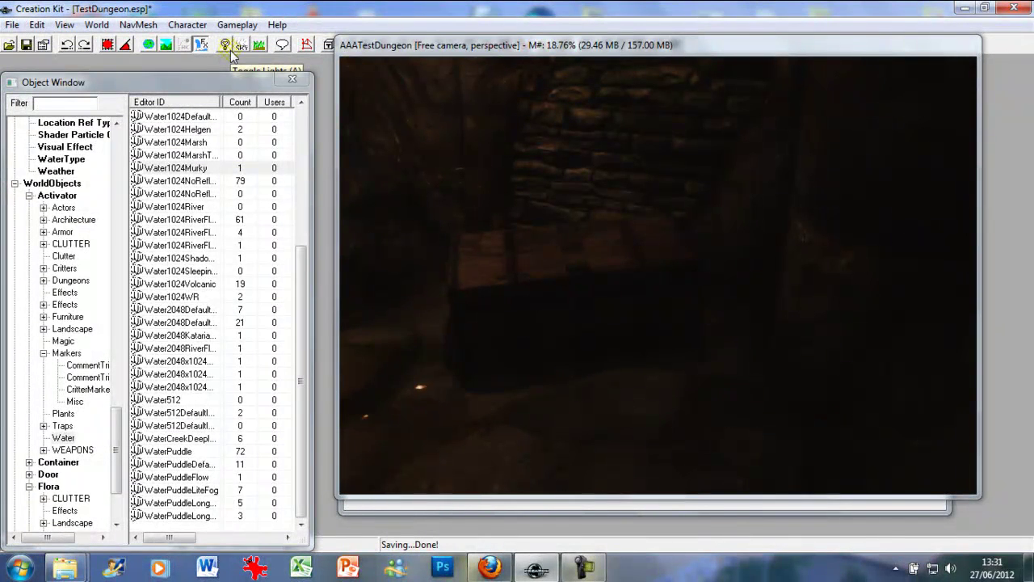
{"action": "left_click", "coordinate": [232, 50]}
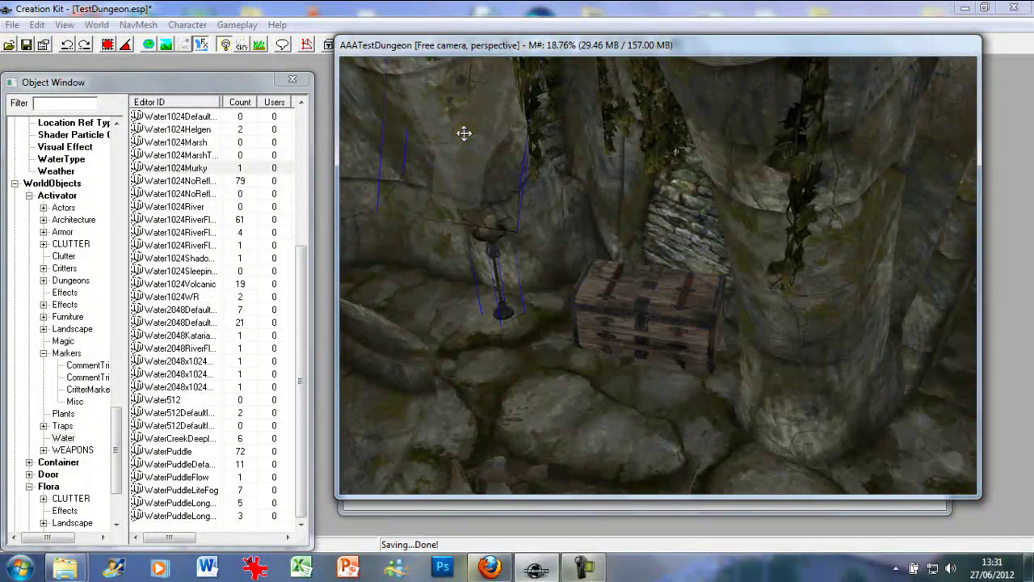
Position a second candle stand's translucent effect against the ivy-covered pillar beside the chest and adjust its rotation
{"action": "left_click", "coordinate": [464, 134]}
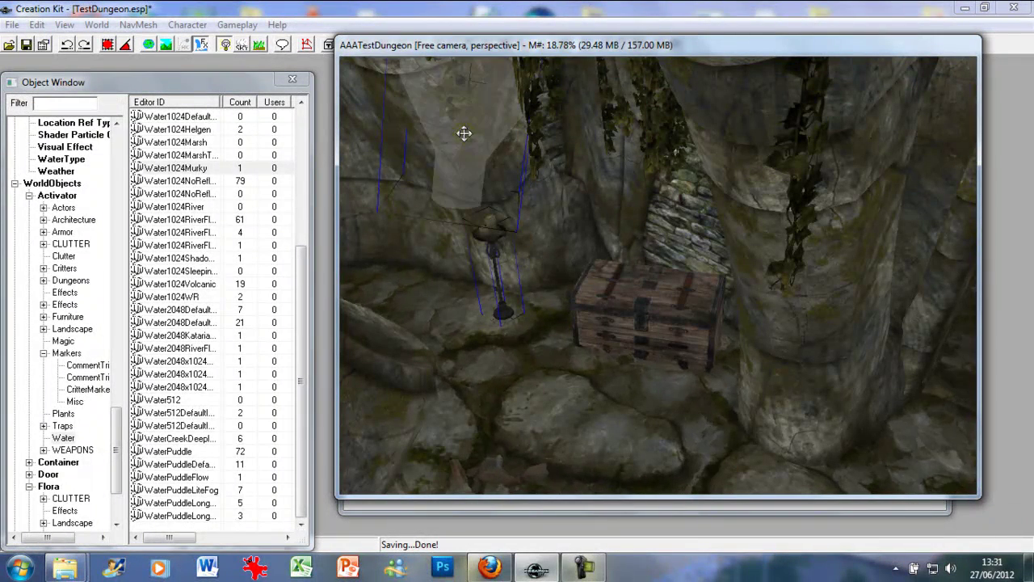
{"action": "left_click_drag", "start_coordinate": [465, 140], "coordinate": [740, 263]}
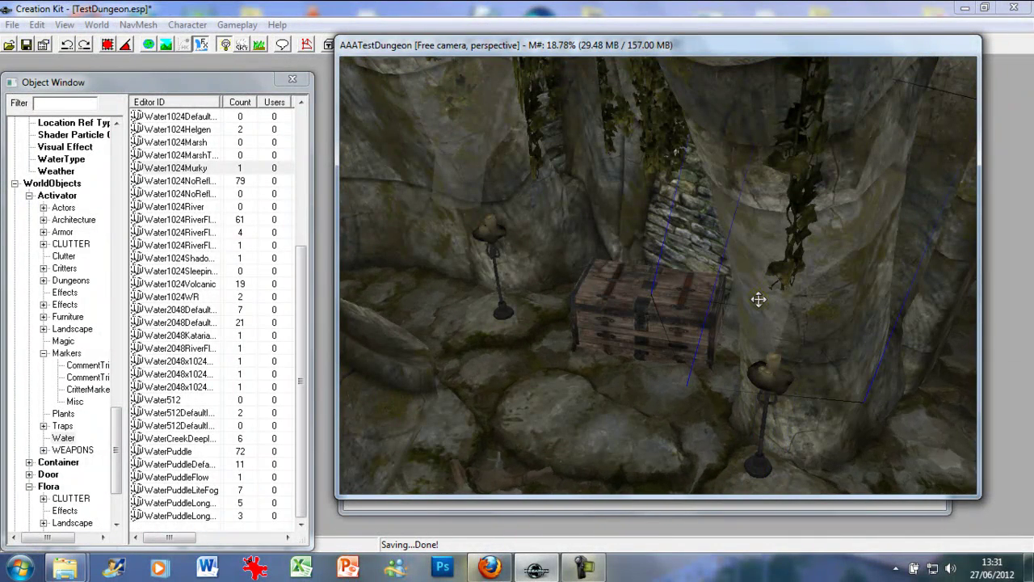
{"action": "key", "text": "w"}
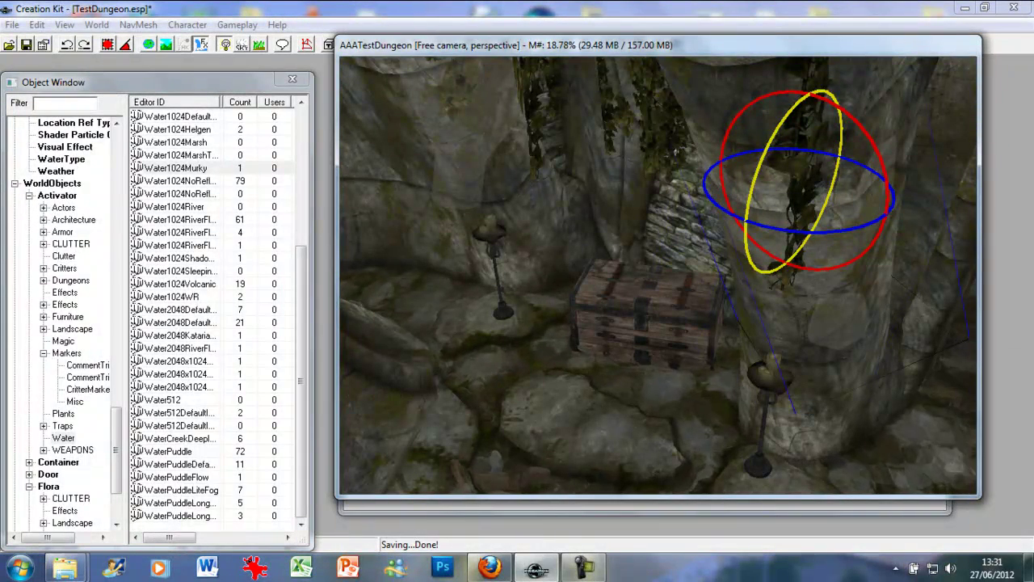
{"action": "key", "text": "w"}
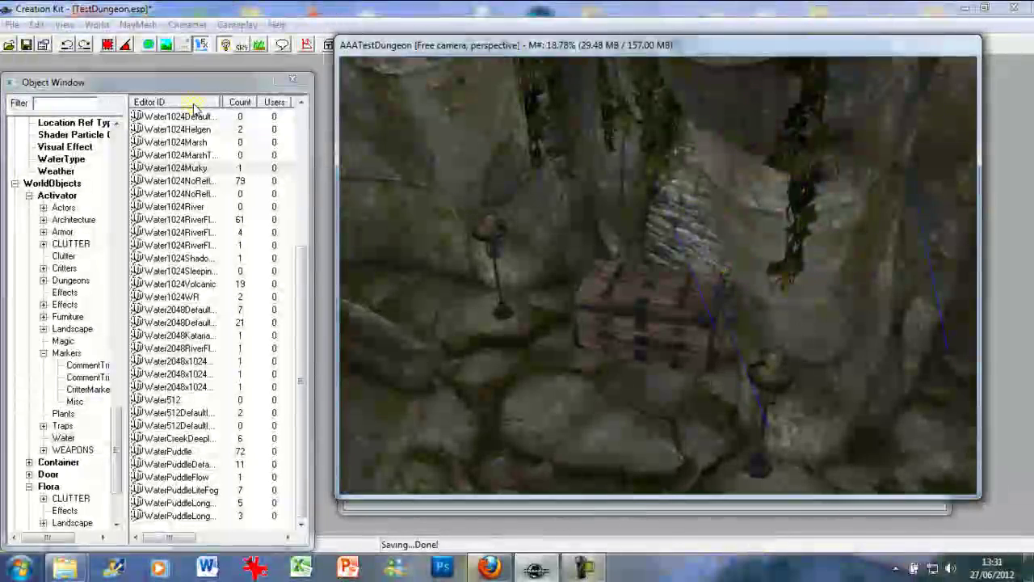
Preview the candlelit chest area with the scene's own lighting, and restore the bright editor lighting
{"action": "left_click", "coordinate": [223, 47]}
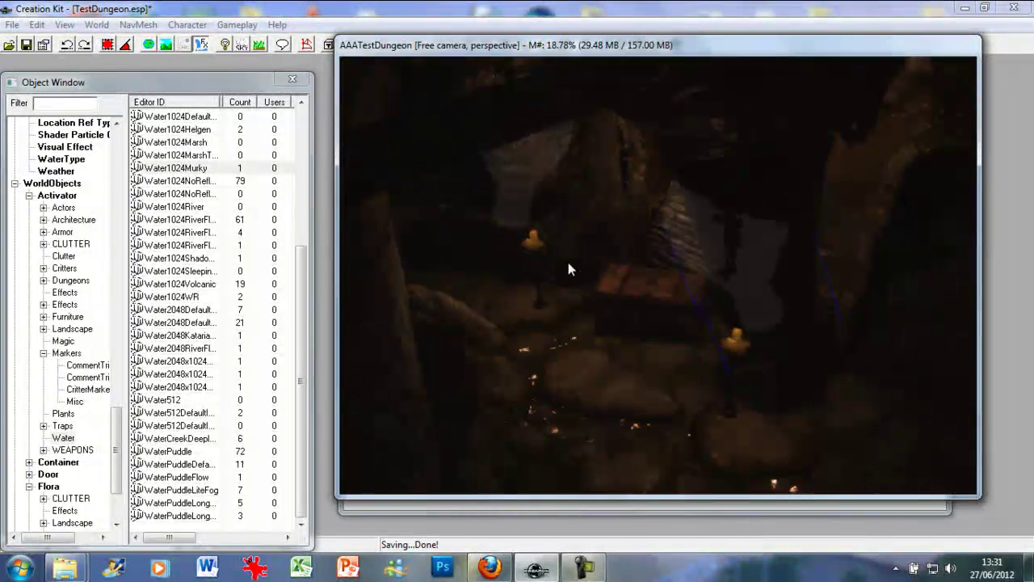
{"action": "middle_click_drag", "start_coordinate": [568, 262], "coordinate": [620, 257]}
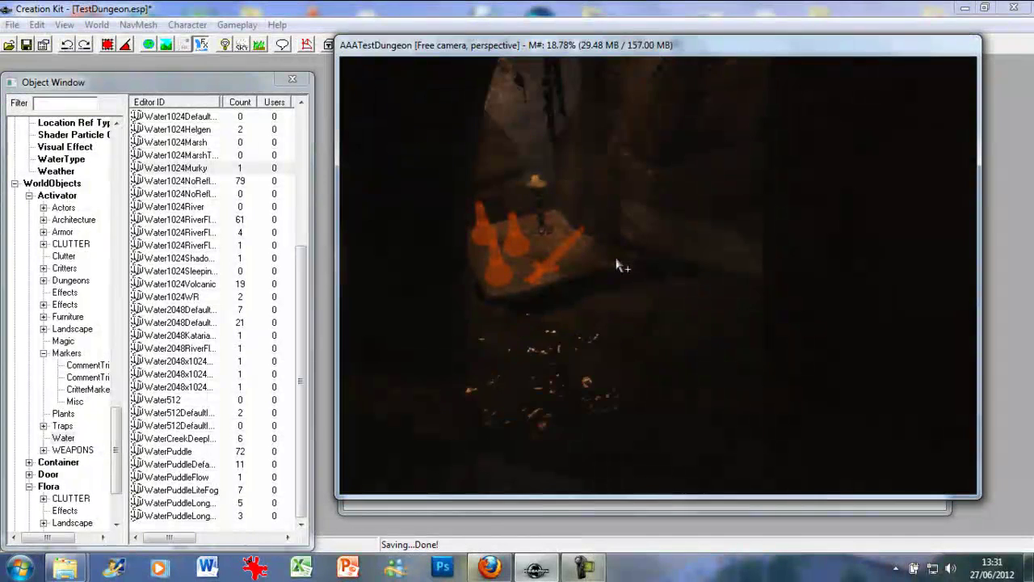
{"action": "mouse_move", "coordinate": [619, 268]}
{"action": "middle_mouse_down"}
{"action": "mouse_move", "coordinate": [612, 239]}
{"action": "mouse_move", "coordinate": [516, 251]}
{"action": "mouse_move", "coordinate": [555, 254]}
{"action": "middle_mouse_up"}
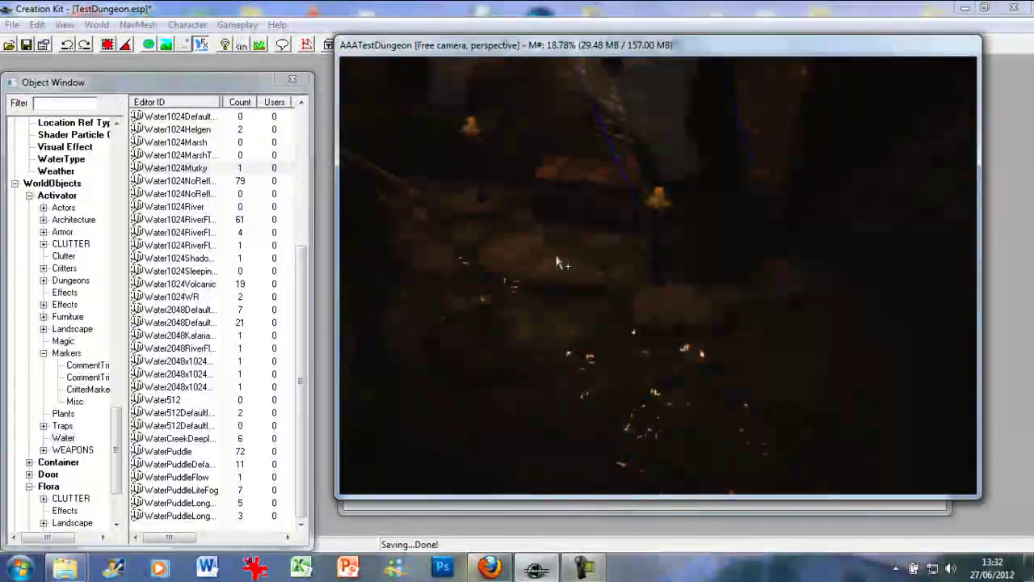
{"action": "middle_click_drag", "start_coordinate": [564, 261], "coordinate": [557, 259]}
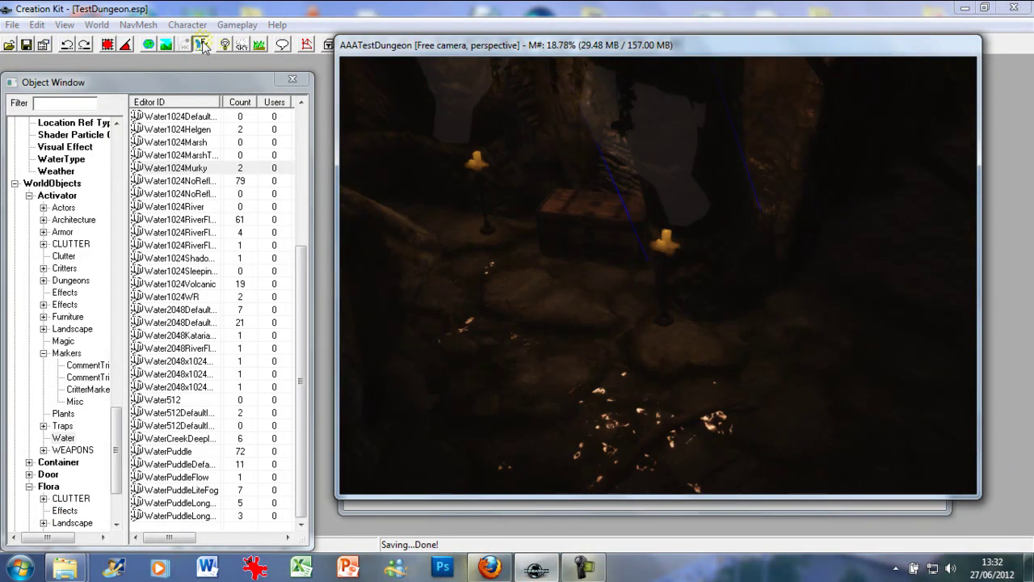
{"action": "left_click", "coordinate": [225, 44]}
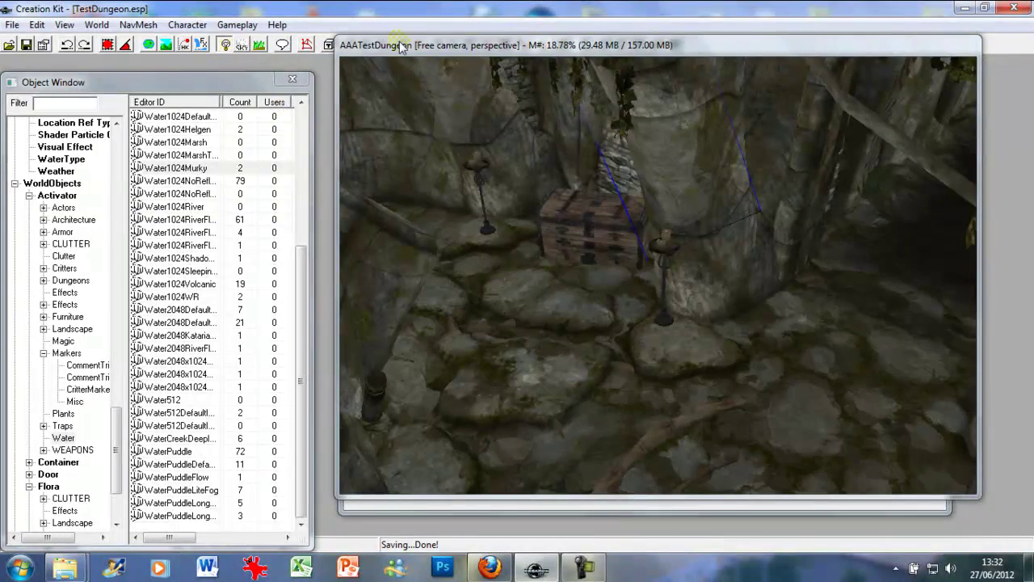
Bring the walled corridor and the surrounding murky water back into view
{"action": "left_click", "coordinate": [401, 47]}
{"action": "middle_click_drag", "start_coordinate": [485, 157], "coordinate": [269, 159], "text": "shift"}
{"action": "middle_click_drag", "start_coordinate": [479, 127], "coordinate": [439, 273], "text": "shift"}
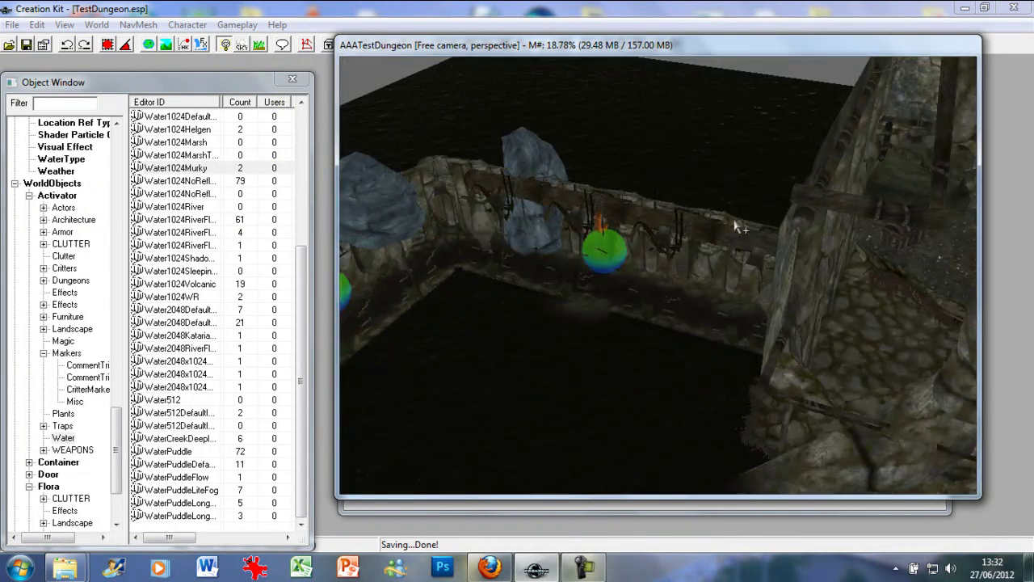
Examine the brazier-lit room, its stone wall, rocky alcove and ceiling around the hanging green-and-blue sphere markers
{"action": "middle_click_drag", "start_coordinate": [734, 219], "coordinate": [688, 219], "text": "shift"}
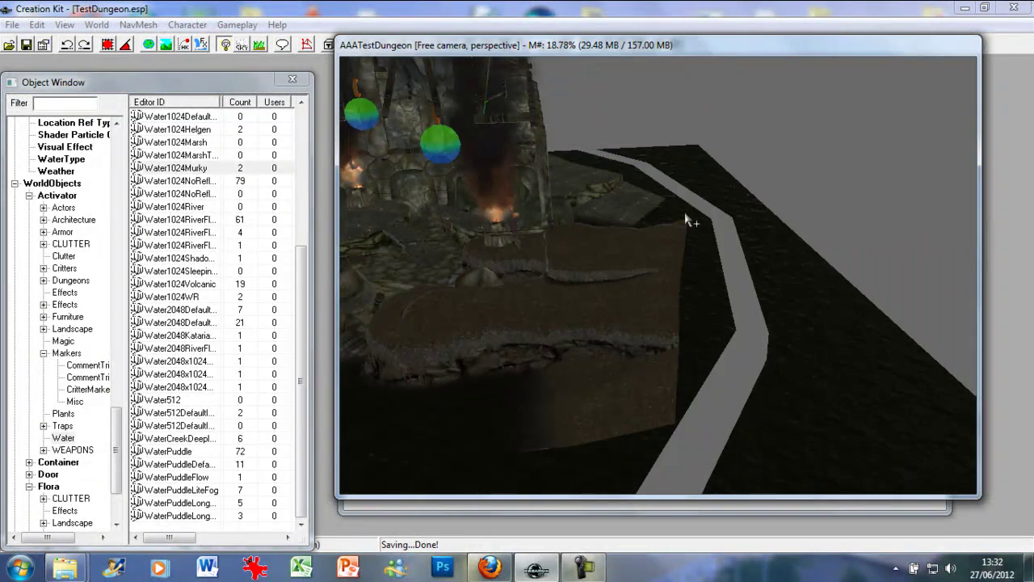
{"action": "middle_click_drag", "start_coordinate": [583, 219], "coordinate": [706, 229], "text": "shift"}
{"action": "scroll", "coordinate": [717, 238], "scroll_direction": "up", "scroll_amount": 5}
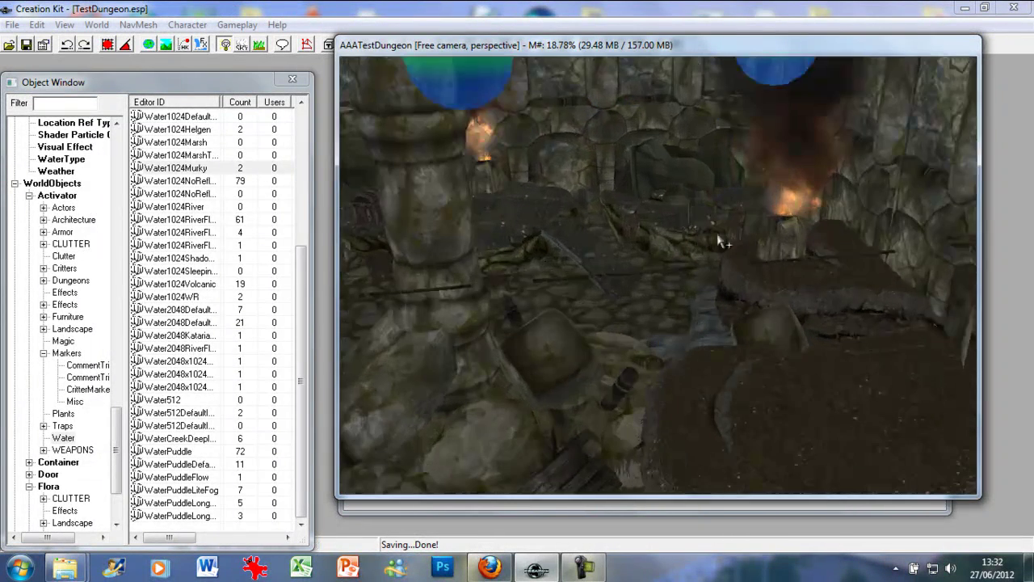
{"action": "middle_click_drag", "start_coordinate": [752, 284], "coordinate": [780, 208], "text": "shift"}
{"action": "scroll", "coordinate": [732, 230], "scroll_direction": "up", "scroll_amount": 5}
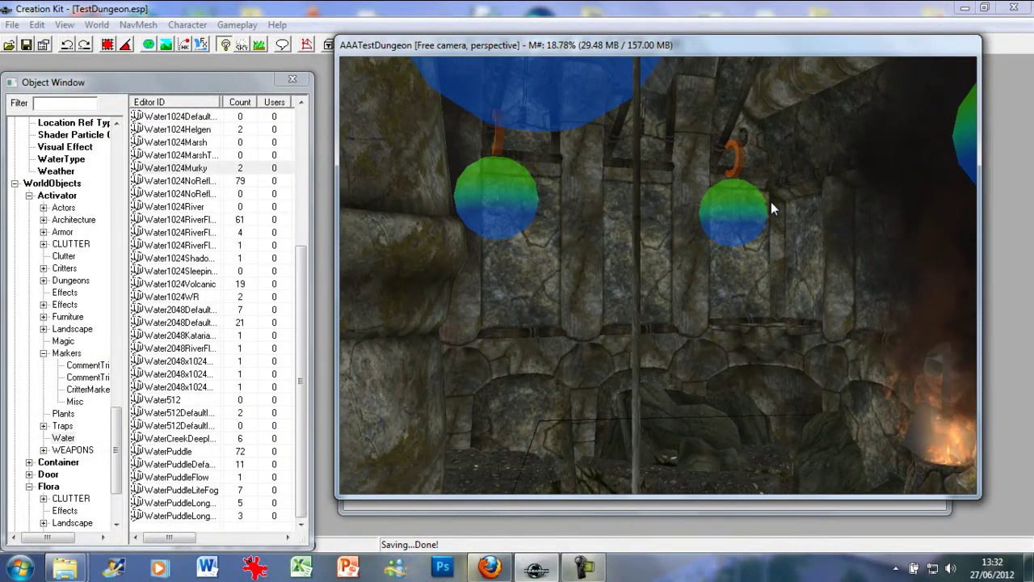
{"action": "scroll", "coordinate": [771, 431], "scroll_direction": "up", "scroll_amount": 5}
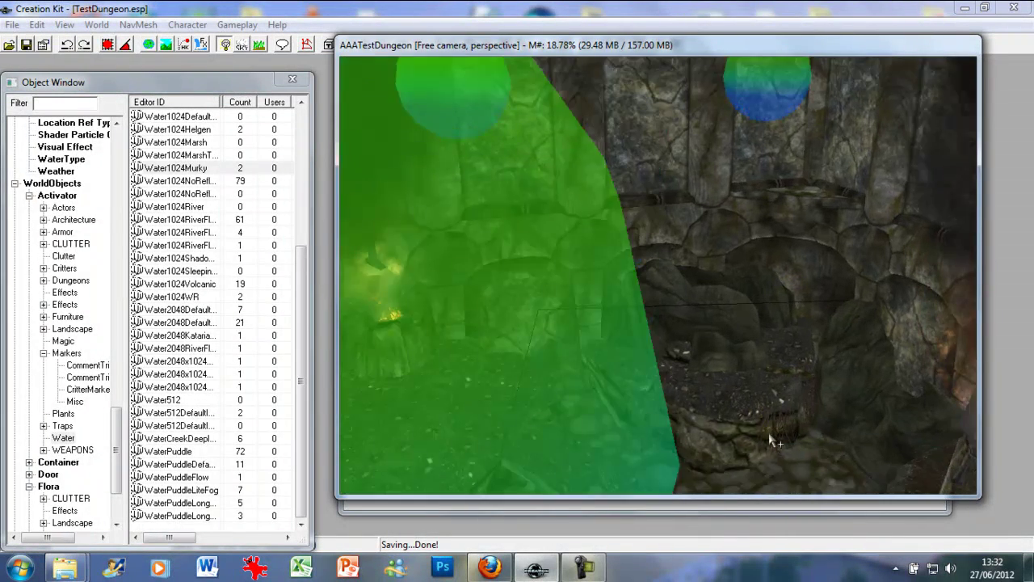
{"action": "scroll", "coordinate": [772, 440], "scroll_direction": "up", "scroll_amount": 3}
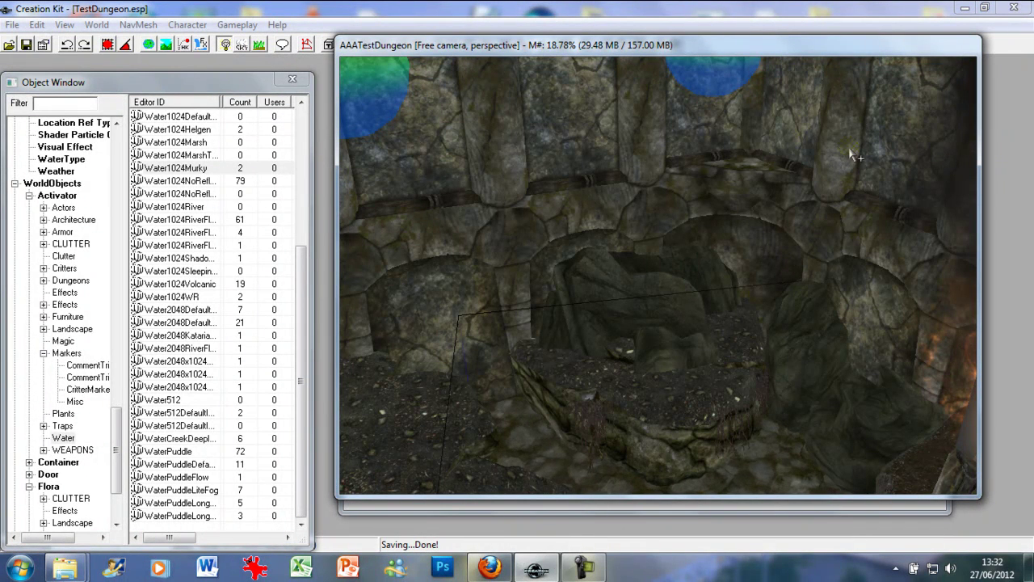
{"action": "middle_click_drag", "start_coordinate": [754, 143], "coordinate": [761, 200]}
{"action": "scroll", "coordinate": [760, 199], "scroll_direction": "down", "scroll_amount": 2}
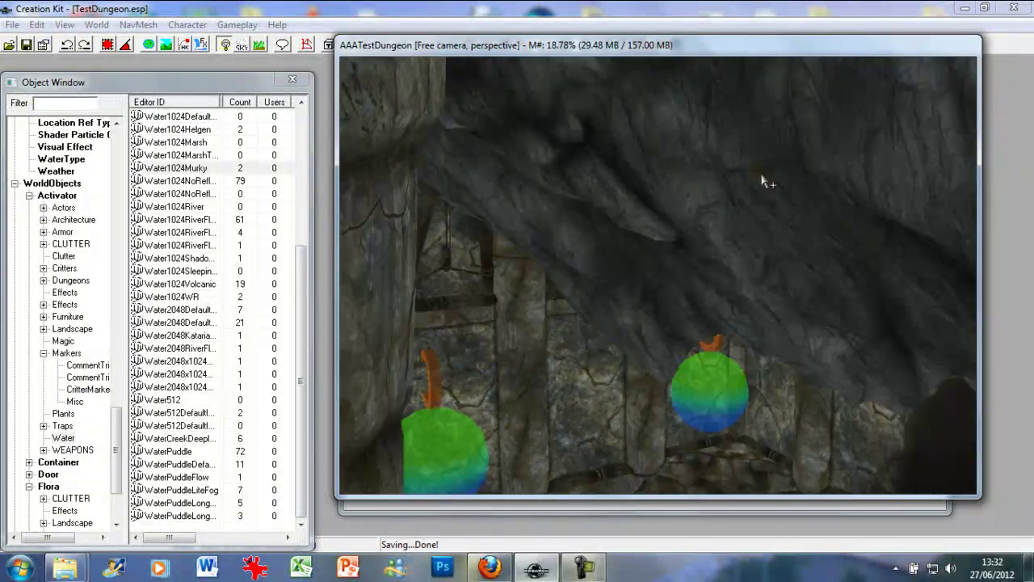
{"action": "scroll", "coordinate": [750, 259], "scroll_direction": "up", "scroll_amount": 3}
{"action": "middle_click_drag", "start_coordinate": [743, 271], "coordinate": [751, 233]}
{"action": "scroll", "coordinate": [761, 234], "scroll_direction": "up", "scroll_amount": 3}
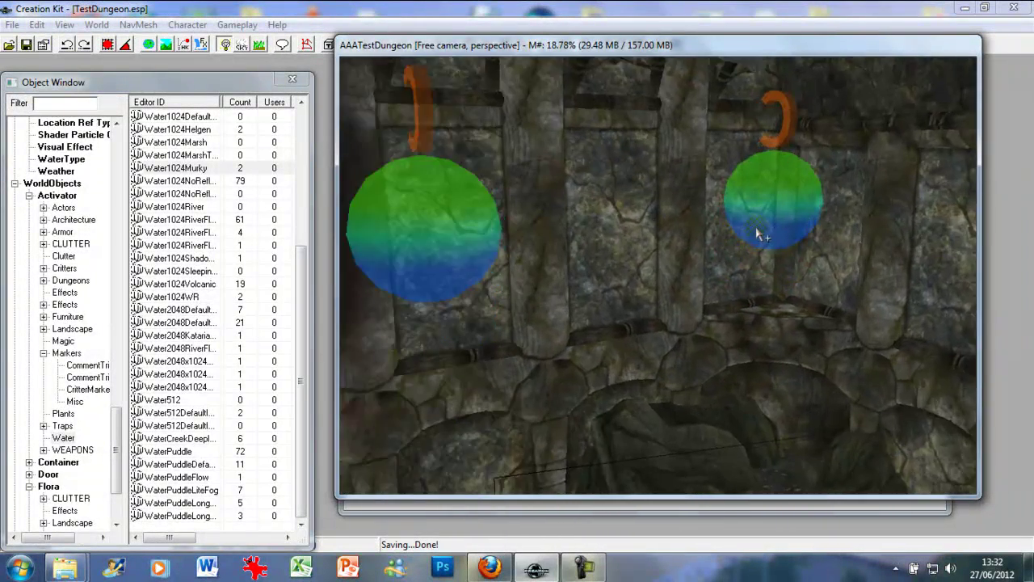
{"action": "middle_click_drag", "start_coordinate": [767, 170], "coordinate": [769, 200]}
{"action": "scroll", "coordinate": [768, 200], "scroll_direction": "down", "scroll_amount": 2}
{"action": "scroll", "coordinate": [767, 190], "scroll_direction": "down", "scroll_amount": 1}
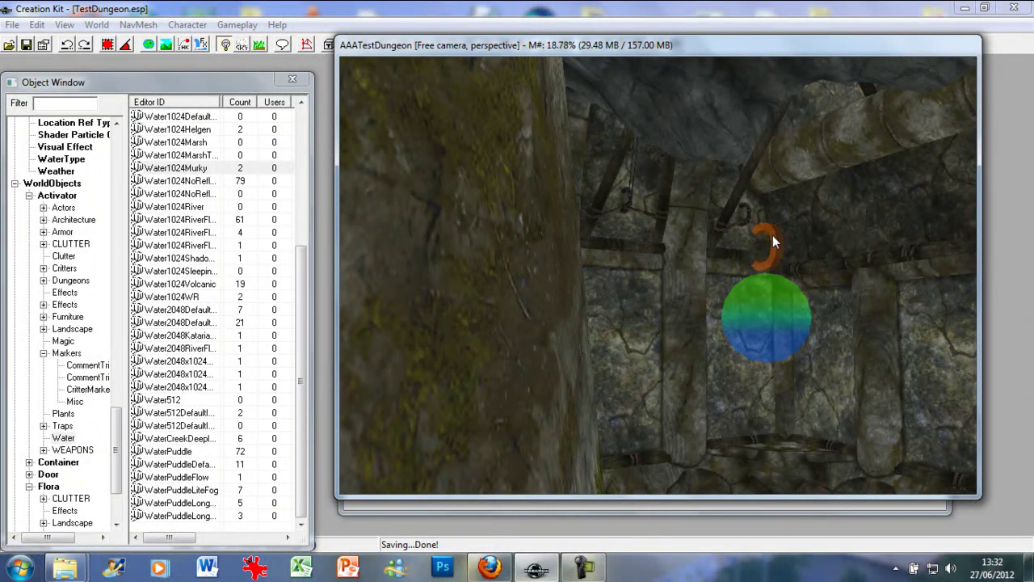
{"action": "scroll", "coordinate": [791, 260], "scroll_direction": "up", "scroll_amount": 2}
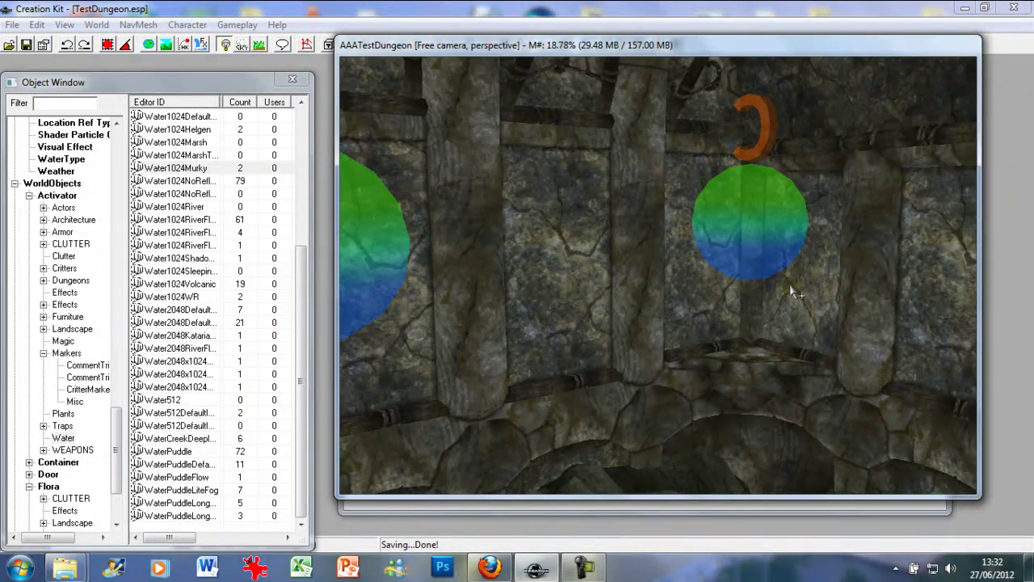
Move the hanging sphere marker out of the wall's corner onto the adjacent wall panel and save the plugin
{"action": "middle_click_drag", "start_coordinate": [794, 293], "coordinate": [772, 279], "text": "shift"}
{"action": "left_click_drag", "start_coordinate": [757, 217], "coordinate": [546, 254]}
{"action": "left_click", "coordinate": [26, 46]}
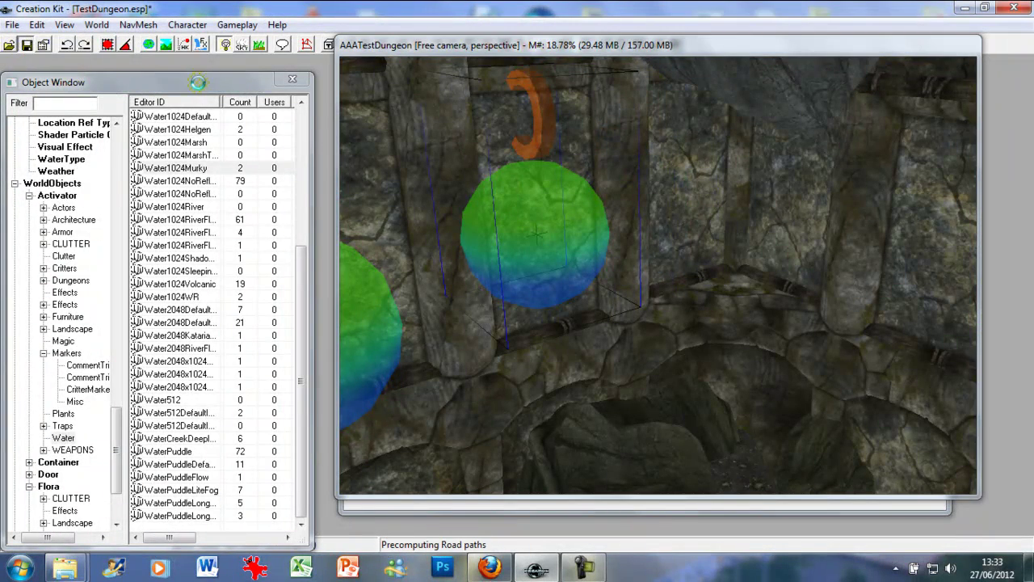
Filter the object list by "waterfall" and show the matching Static objects
{"action": "left_click", "coordinate": [89, 104]}
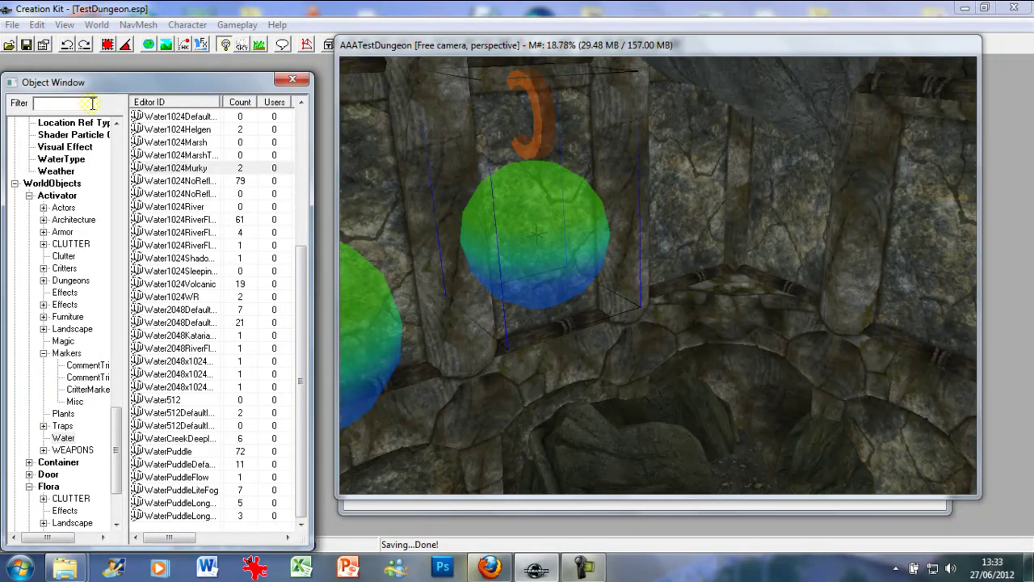
{"action": "type", "text": "water"}
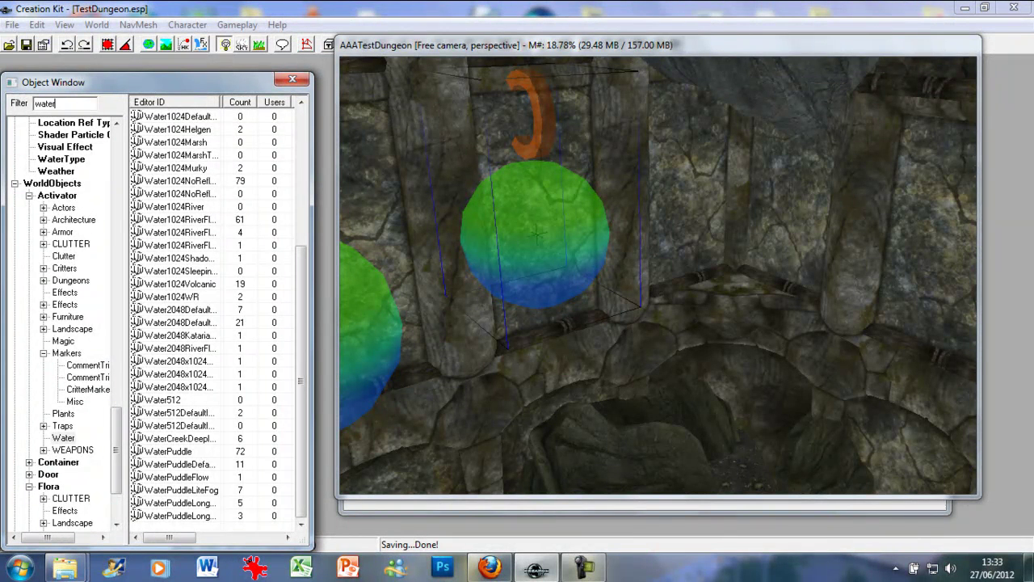
{"action": "type", "text": "fall"}
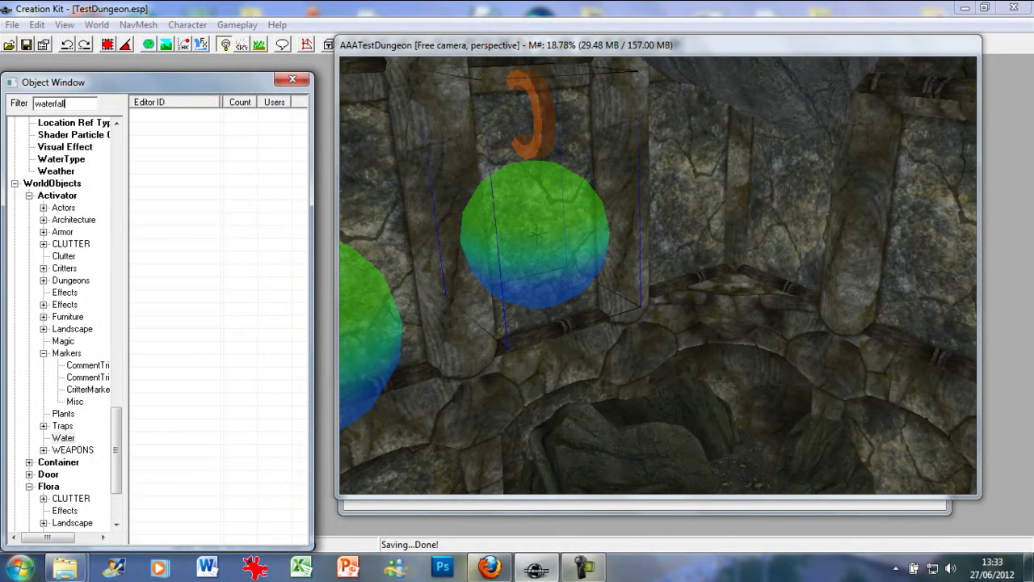
{"action": "left_click_drag", "start_coordinate": [116, 419], "coordinate": [107, 524]}
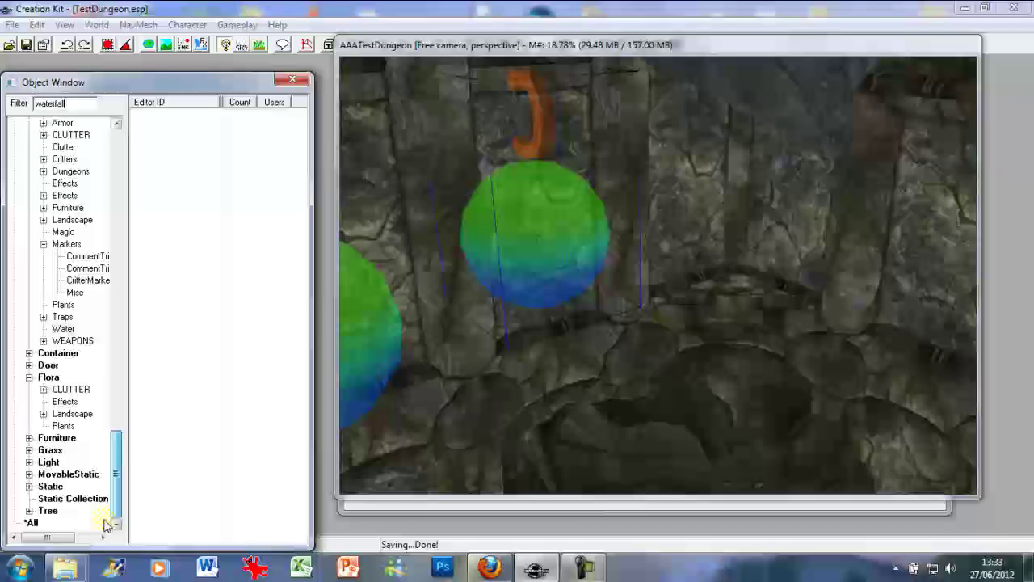
{"action": "left_click", "coordinate": [49, 487]}
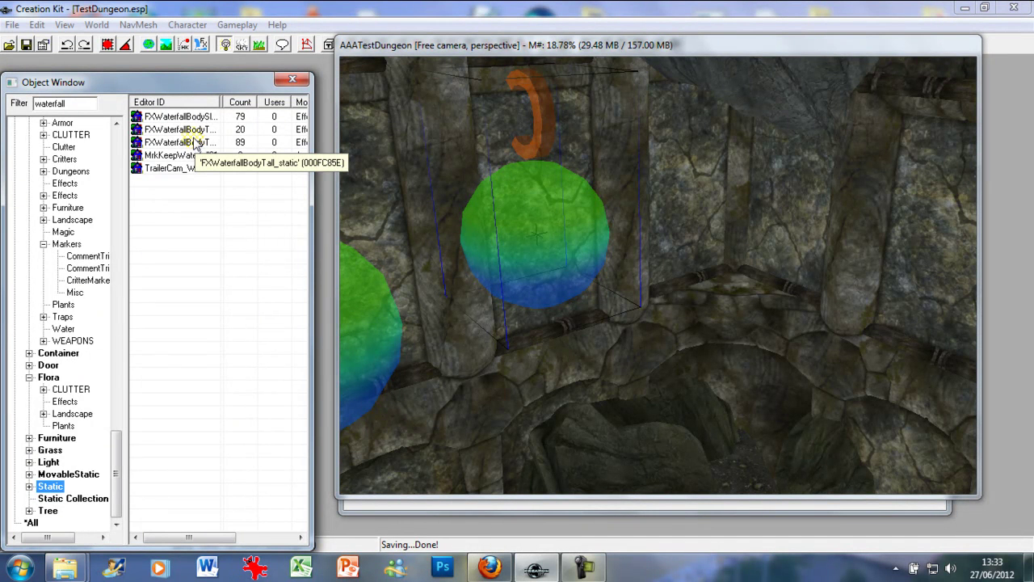
Place the second-listed FXWaterfallBodyT... static in front of the stone wall, turn it and raise it up the wall
{"action": "left_click_drag", "start_coordinate": [192, 131], "coordinate": [744, 200]}
{"action": "left_click_drag", "start_coordinate": [747, 286], "coordinate": [741, 296]}
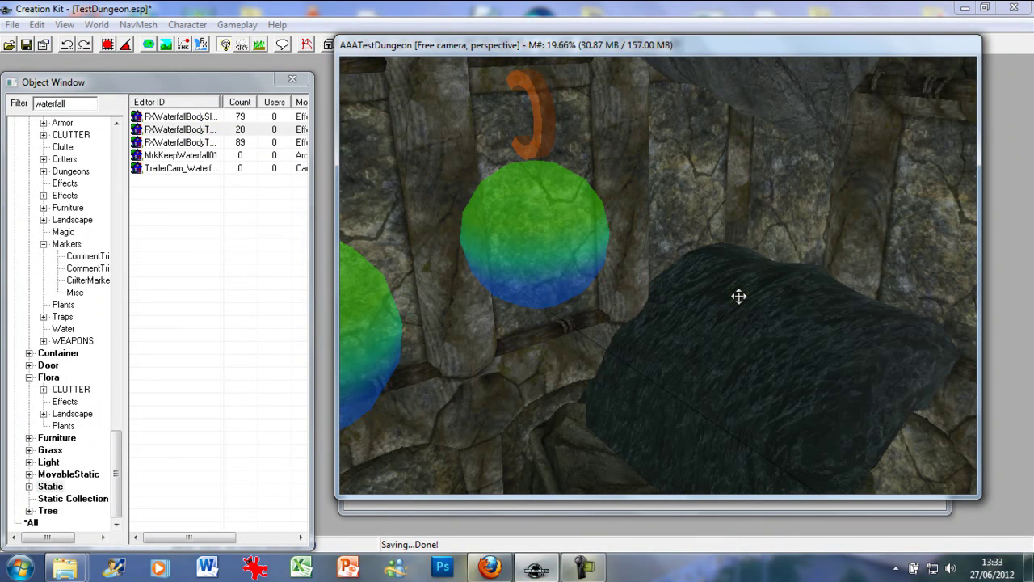
{"action": "right_click_drag", "start_coordinate": [751, 295], "coordinate": [607, 310]}
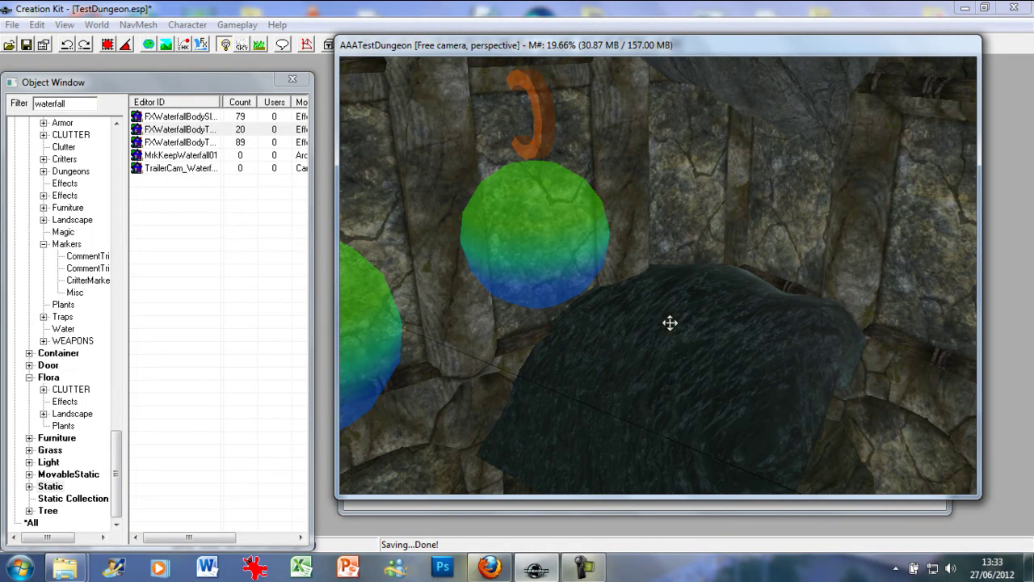
{"action": "left_click_drag", "start_coordinate": [693, 332], "coordinate": [693, 150]}
{"action": "right_click_drag", "start_coordinate": [692, 150], "coordinate": [832, 150]}
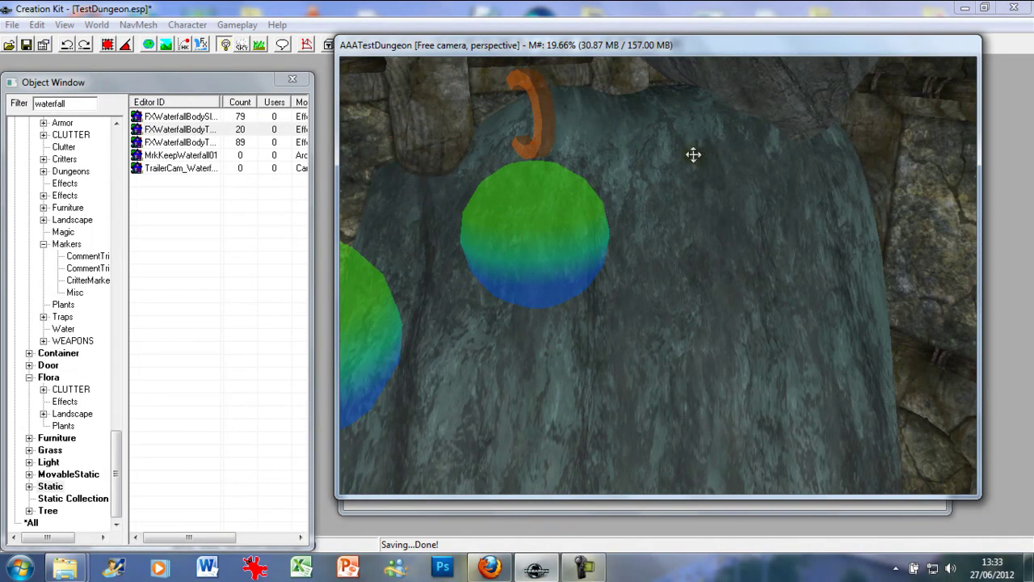
Adjust the tall waterfall's rotation and height and push it back into the corner above the rocky alcove
{"action": "right_click_drag", "start_coordinate": [715, 215], "coordinate": [691, 215]}
{"action": "left_click_drag", "start_coordinate": [691, 215], "coordinate": [693, 168]}
{"action": "left_click_drag", "start_coordinate": [629, 186], "coordinate": [771, 117]}
{"action": "mouse_move", "coordinate": [659, 285]}
{"action": "middle_mouse_down"}
{"action": "mouse_move", "coordinate": [646, 304]}
{"action": "mouse_move", "coordinate": [655, 271]}
{"action": "middle_mouse_up"}
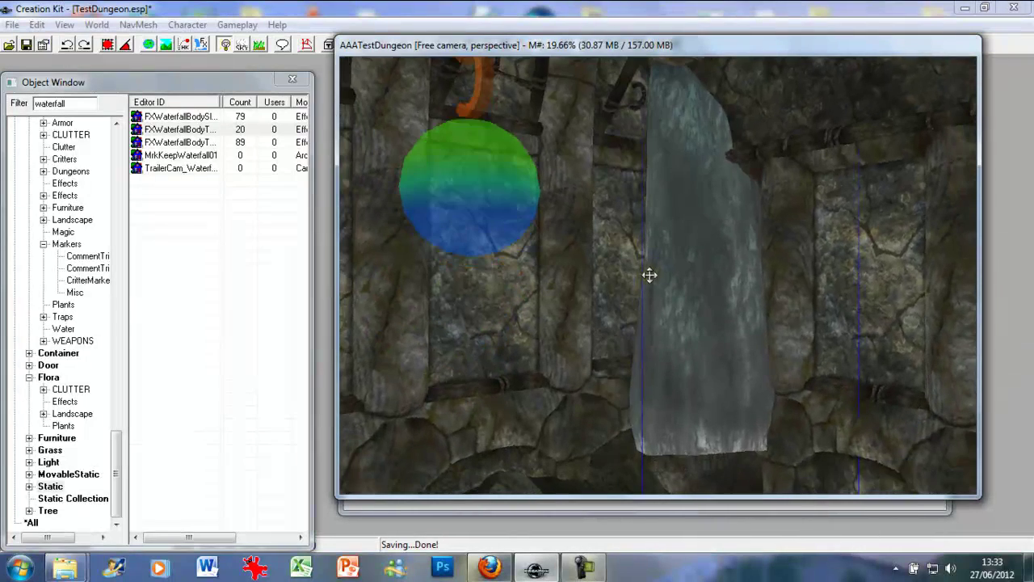
Fine-tune the tall waterfall's position and rotation so it faces outward, centred between the corner's stone pillars
{"action": "left_click_drag", "start_coordinate": [682, 119], "coordinate": [678, 130]}
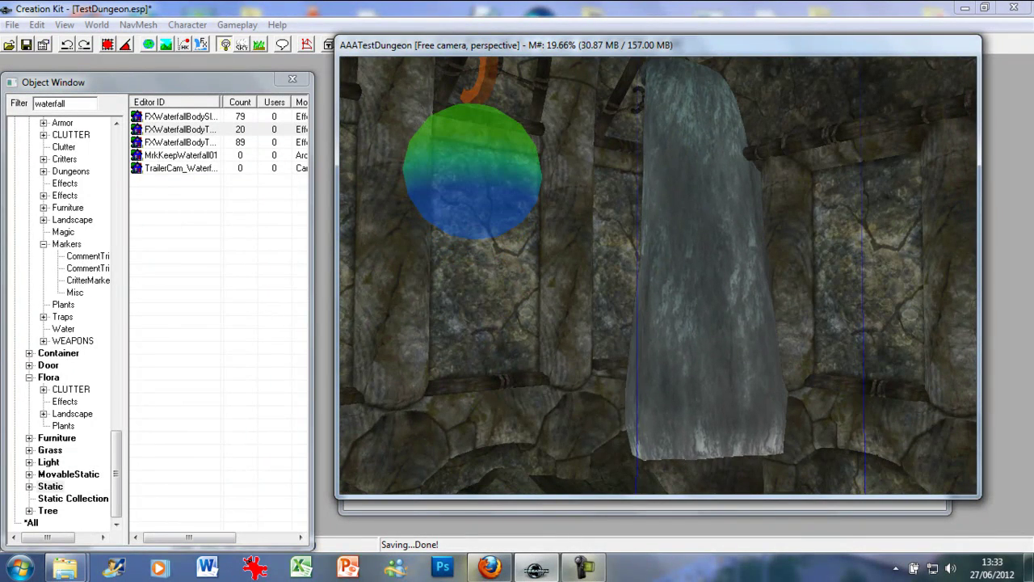
{"action": "double_click", "coordinate": [678, 130]}
{"action": "left_click", "coordinate": [653, 95]}
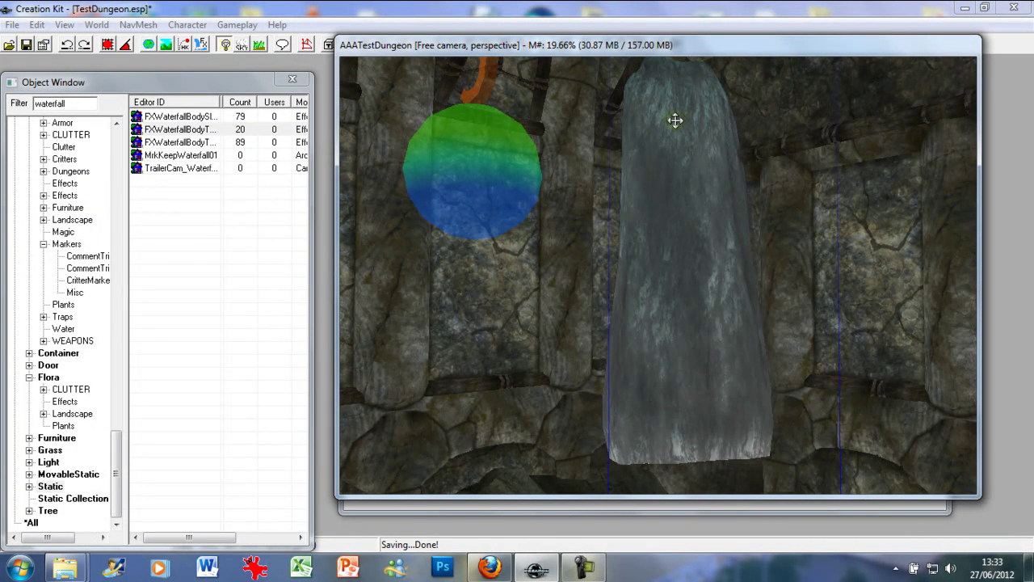
{"action": "mouse_move", "coordinate": [675, 120]}
{"action": "right_mouse_down"}
{"action": "mouse_move", "coordinate": [654, 120]}
{"action": "mouse_move", "coordinate": [664, 121]}
{"action": "right_mouse_up"}
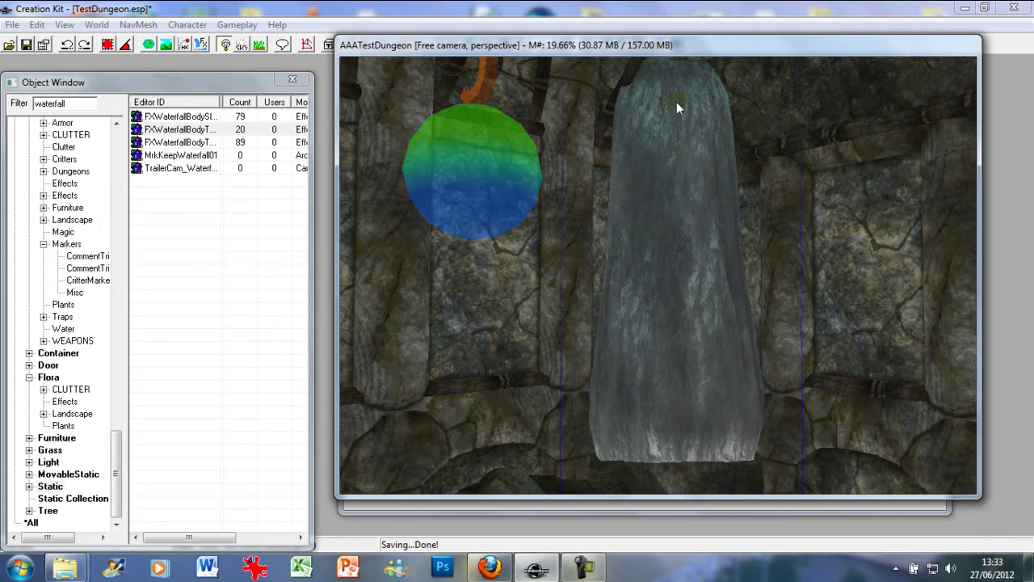
{"action": "mouse_move", "coordinate": [678, 108]}
{"action": "left_mouse_down"}
{"action": "mouse_move", "coordinate": [677, 116]}
{"action": "mouse_move", "coordinate": [677, 101]}
{"action": "left_mouse_up"}
{"action": "right_click_drag", "start_coordinate": [667, 102], "coordinate": [660, 102]}
{"action": "left_click_drag", "start_coordinate": [667, 102], "coordinate": [667, 127]}
Place an FXWaterfallBodySlope_static piece in front of the tall waterfall's foot
{"action": "middle_click_drag", "start_coordinate": [665, 129], "coordinate": [730, 236], "text": "shift"}
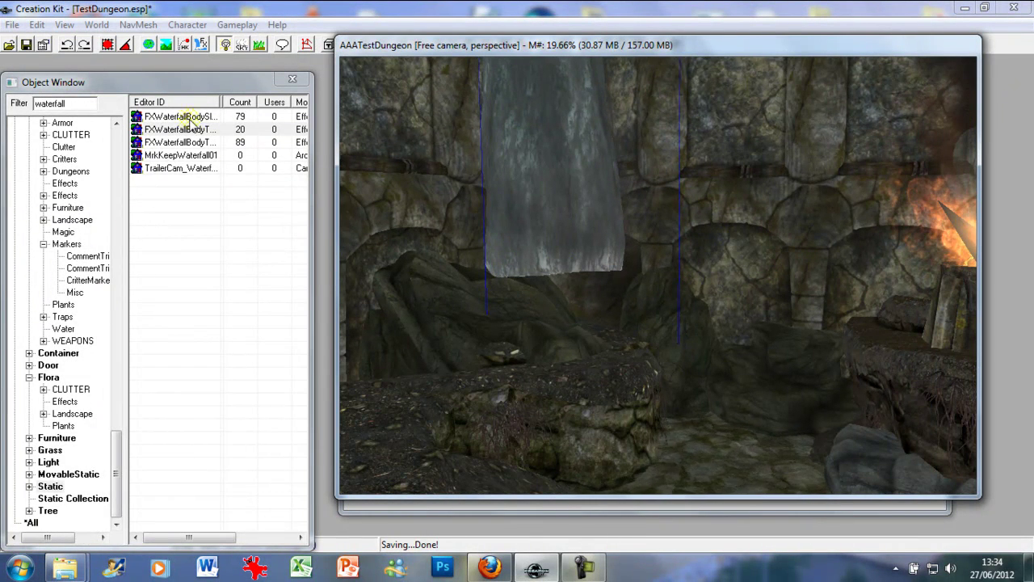
{"action": "left_click", "coordinate": [188, 117]}
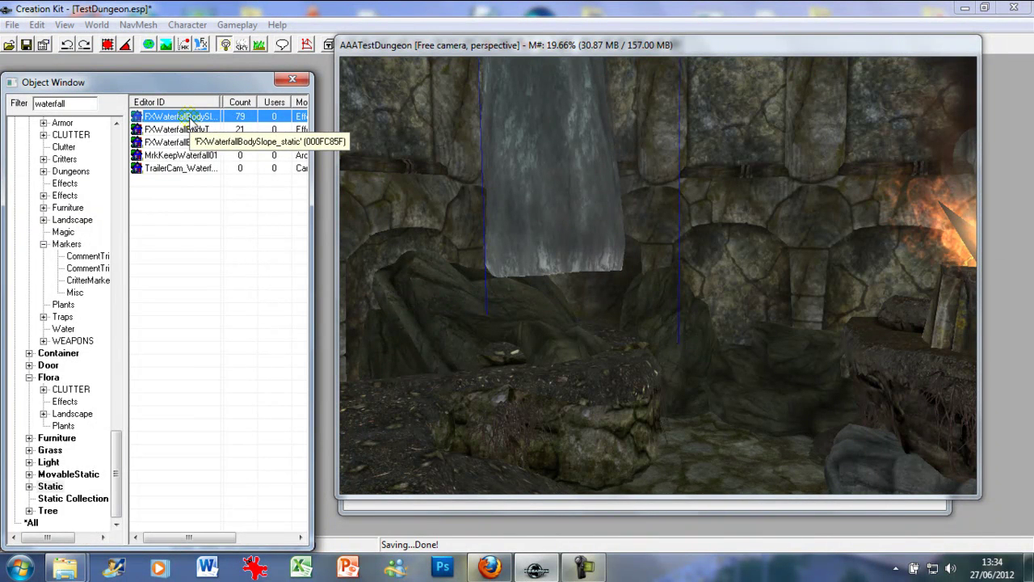
{"action": "left_click_drag", "start_coordinate": [190, 121], "coordinate": [505, 262]}
{"action": "left_click_drag", "start_coordinate": [568, 274], "coordinate": [568, 279]}
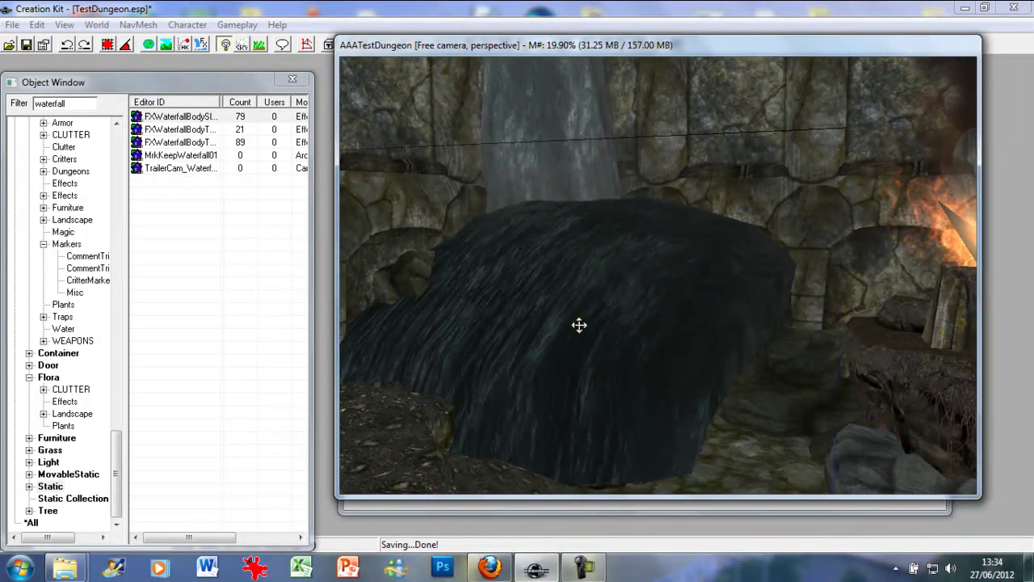
Turn the sloped waterfall piece and move it back onto the rocks beneath the tall waterfall
{"action": "left_click_drag", "start_coordinate": [579, 324], "coordinate": [579, 141]}
{"action": "left_click_drag", "start_coordinate": [586, 81], "coordinate": [587, 116]}
{"action": "right_click_drag", "start_coordinate": [587, 115], "coordinate": [662, 116]}
{"action": "left_click_drag", "start_coordinate": [596, 172], "coordinate": [623, 317]}
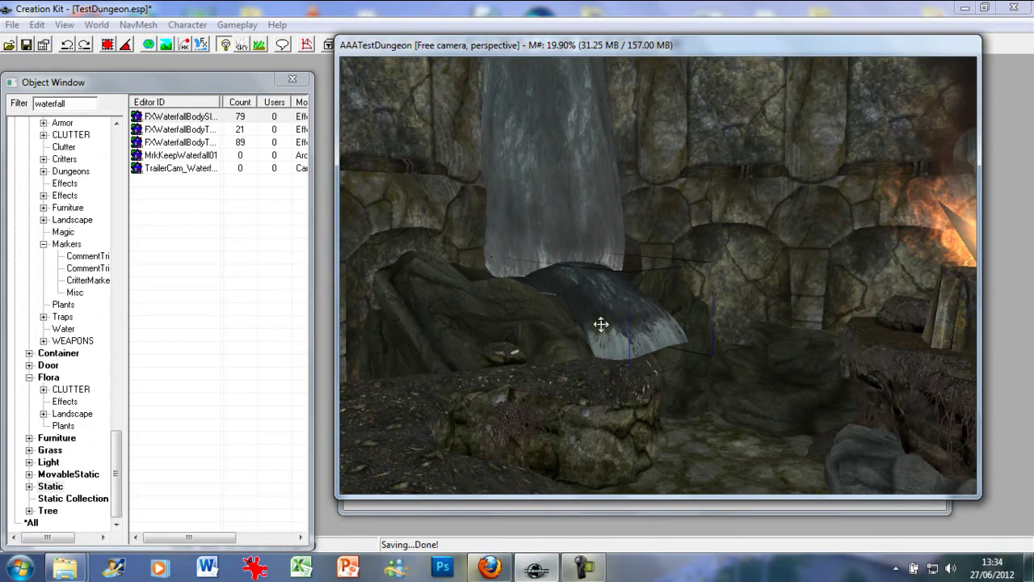
Line up the sloped piece's upper edge with the tall waterfall's foot and turn it towards the floor beside the ledge
{"action": "middle_click_drag", "start_coordinate": [600, 328], "coordinate": [580, 351], "text": "shift"}
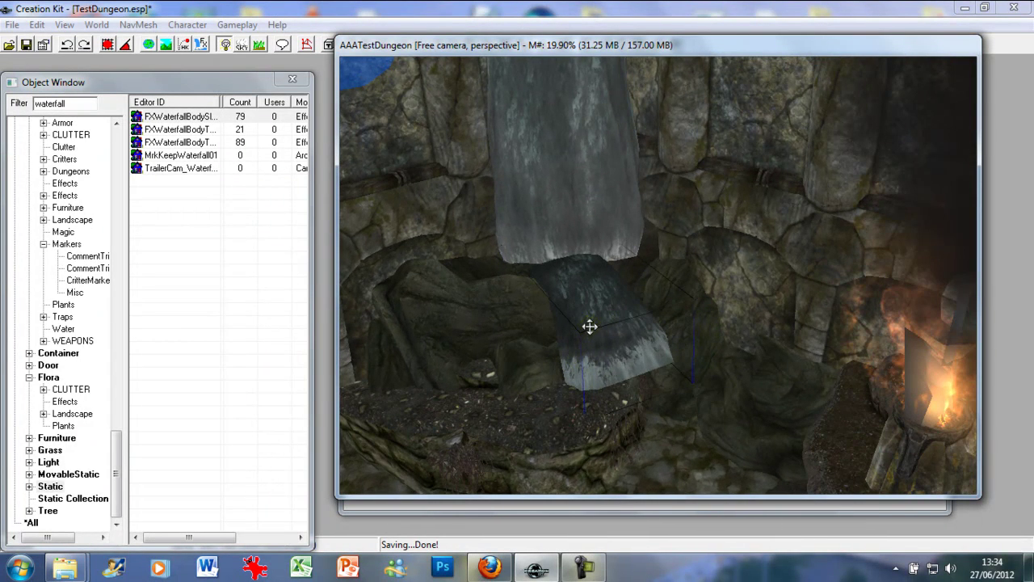
{"action": "left_click_drag", "start_coordinate": [590, 327], "coordinate": [600, 365]}
{"action": "left_click_drag", "start_coordinate": [589, 307], "coordinate": [589, 295]}
{"action": "right_click_drag", "start_coordinate": [599, 310], "coordinate": [620, 302]}
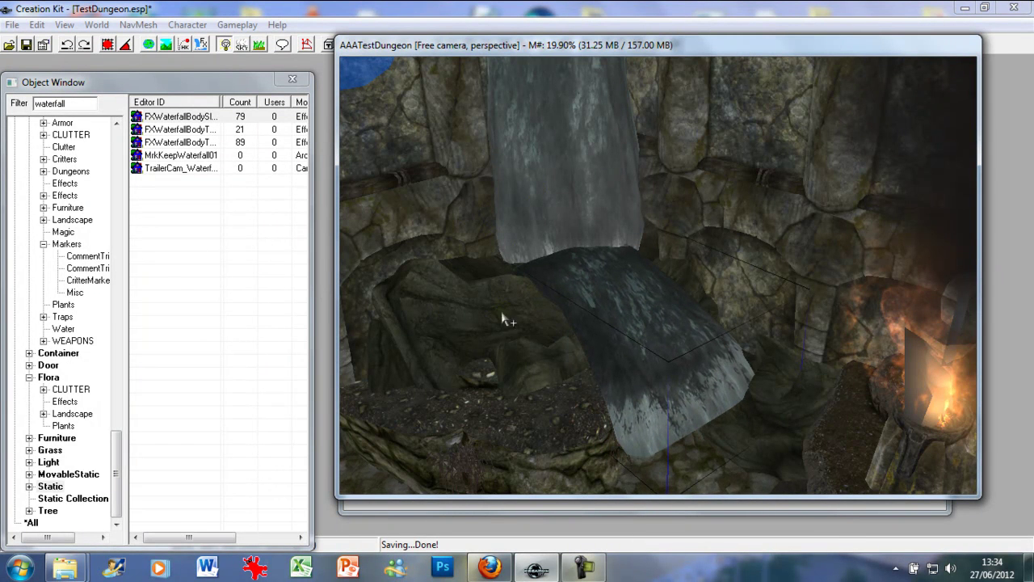
{"action": "left_click_drag", "start_coordinate": [643, 339], "coordinate": [650, 336]}
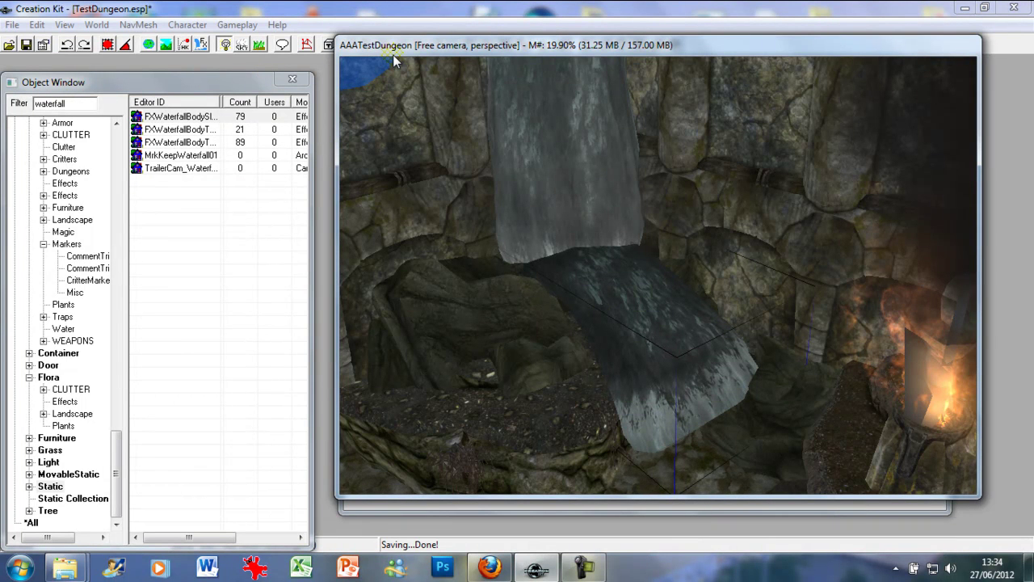
Refine the sloped waterfall's position and rotation so it runs from the tall fall over the rock ledge
{"action": "middle_click_drag", "start_coordinate": [527, 236], "coordinate": [560, 269], "text": "shift"}
{"action": "key", "text": "w"}
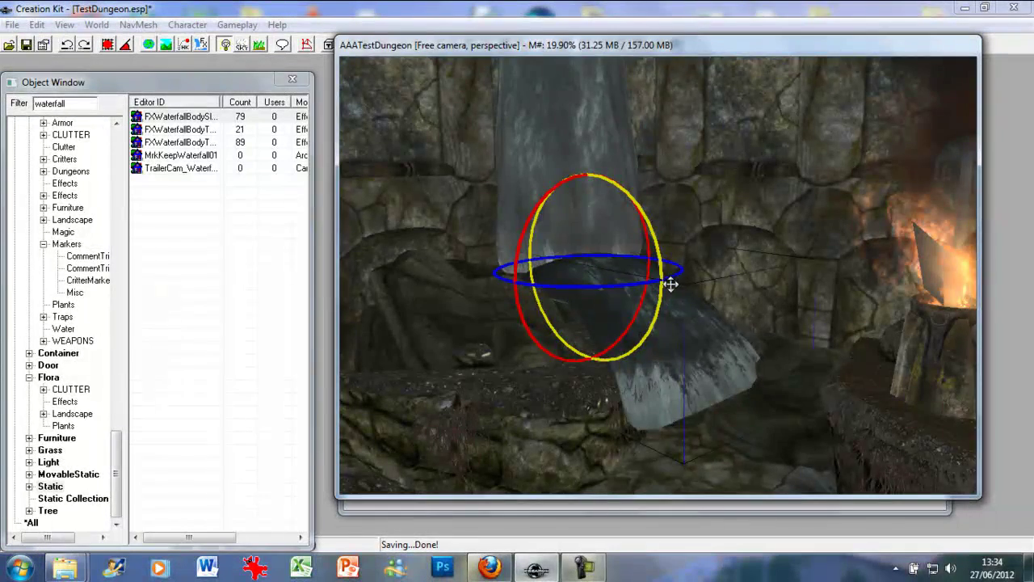
{"action": "middle_click_drag", "start_coordinate": [671, 282], "coordinate": [655, 254]}
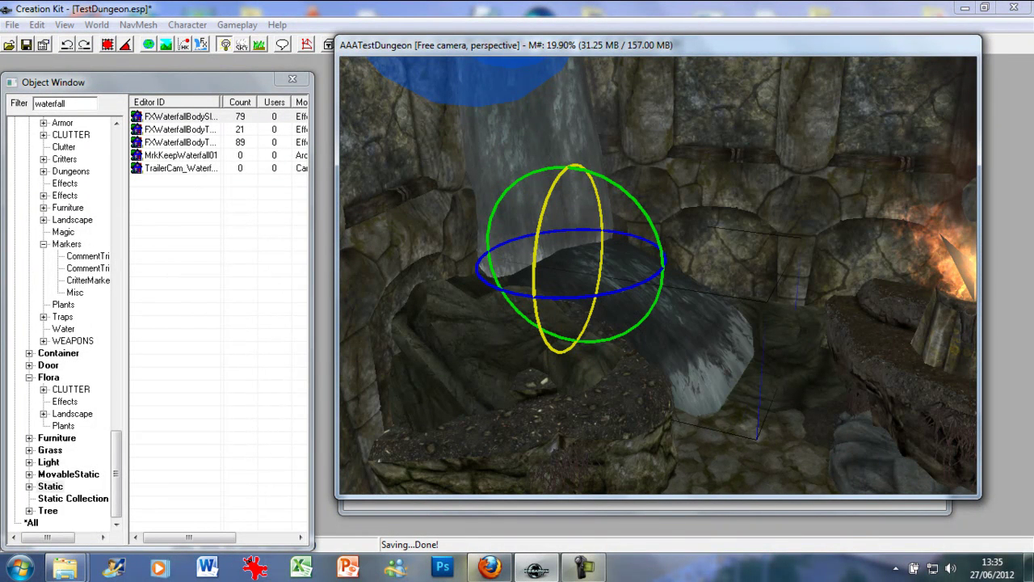
{"action": "key", "text": "w"}
{"action": "left_click_drag", "start_coordinate": [588, 285], "coordinate": [612, 291]}
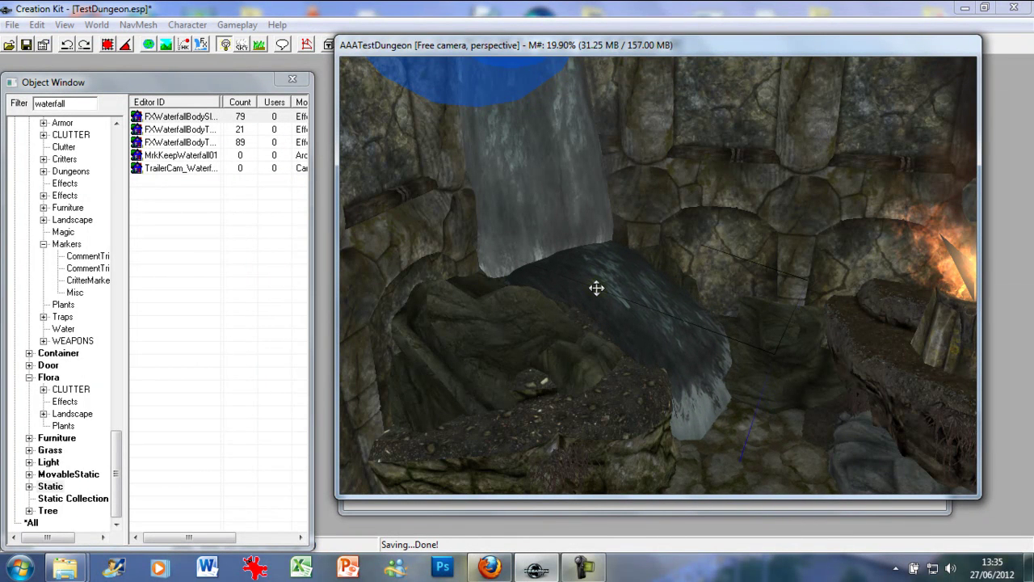
{"action": "right_click_drag", "start_coordinate": [596, 288], "coordinate": [610, 288]}
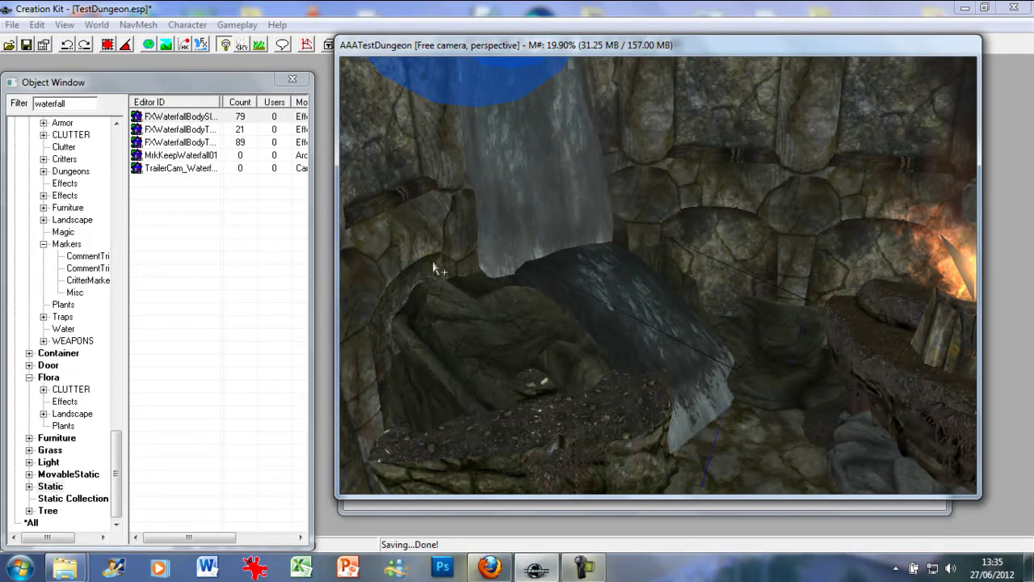
Preview the waterfall corner with the scene's own lighting and restore the bright editor lighting
{"action": "left_click", "coordinate": [226, 46]}
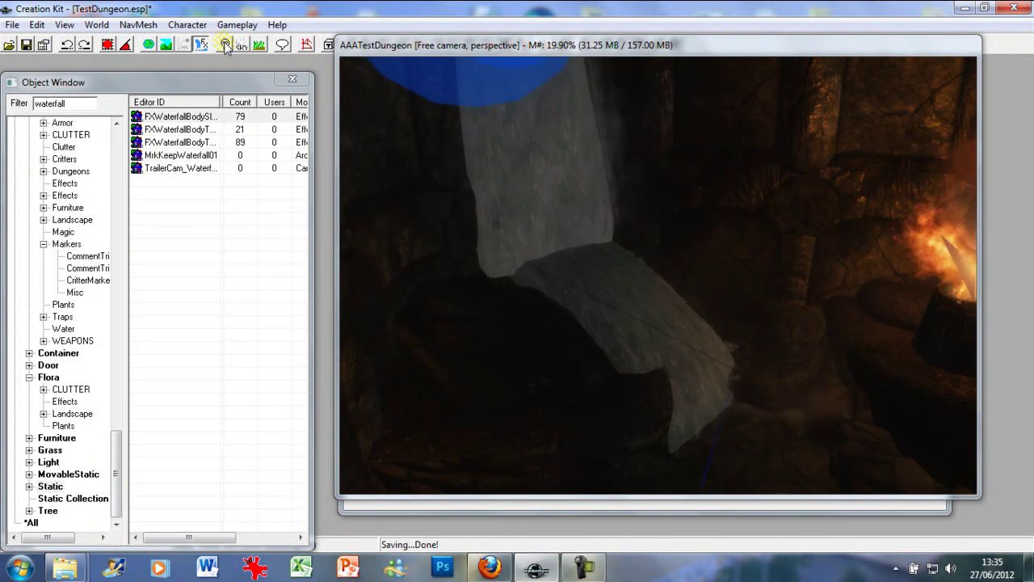
{"action": "left_click", "coordinate": [226, 46]}
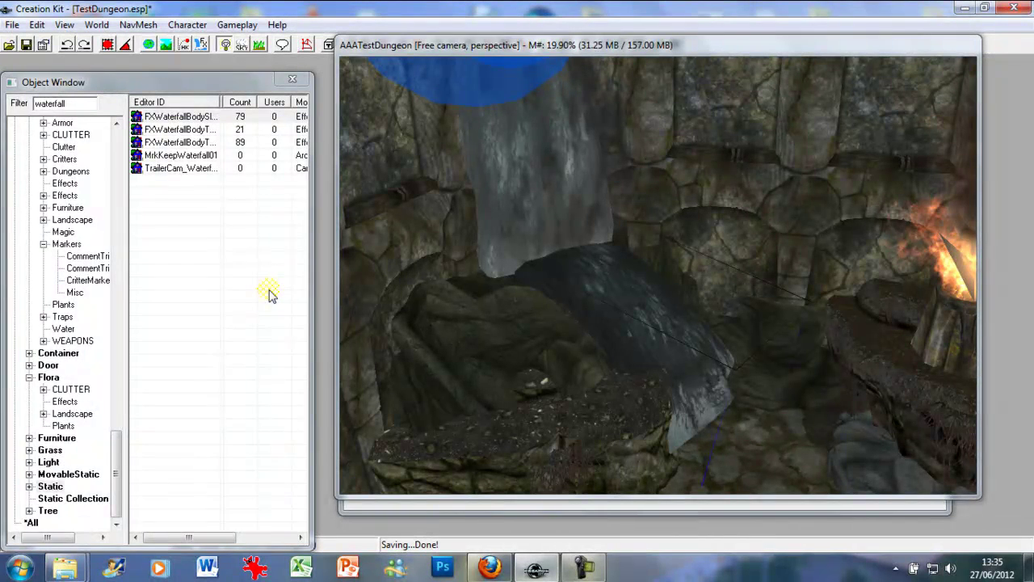
Search all object categories for splash and place an FXSplashHeavyWater effect on the floor at the sloped waterfall's foot
{"action": "left_click", "coordinate": [71, 103]}
{"action": "double_click", "coordinate": [59, 103]}
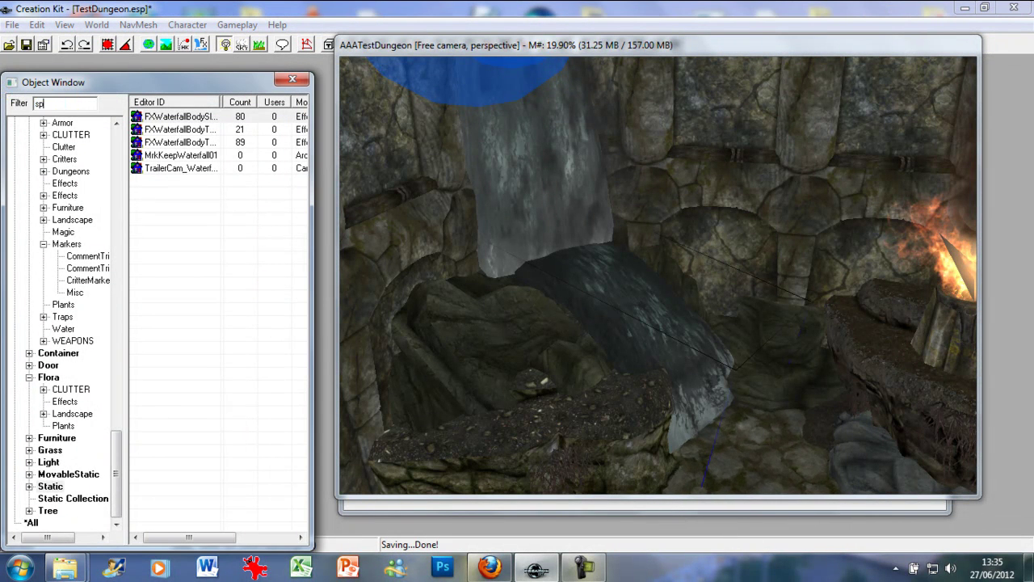
{"action": "type", "text": "ash"}
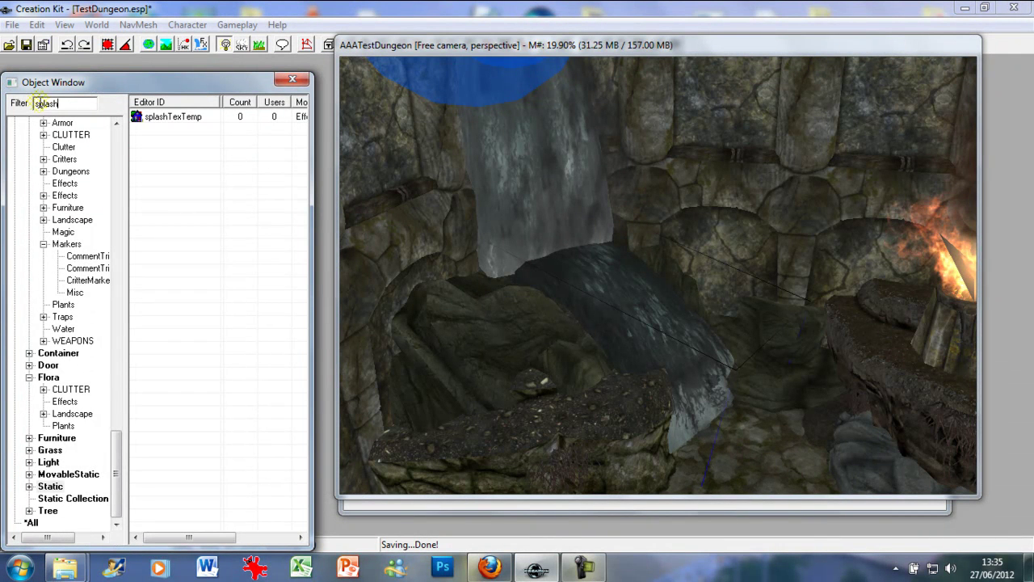
{"action": "left_click", "coordinate": [30, 523]}
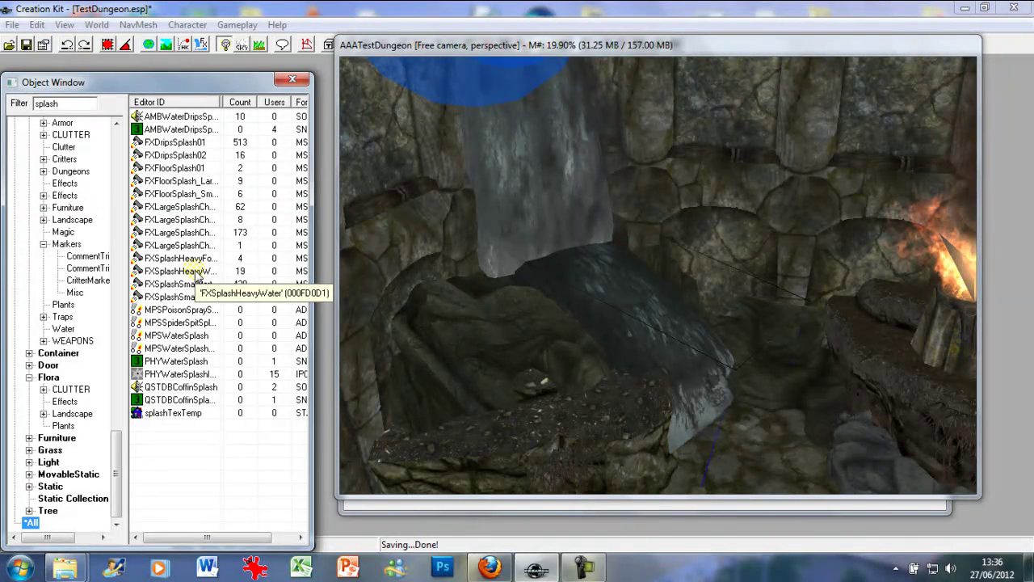
{"action": "left_click_drag", "start_coordinate": [194, 272], "coordinate": [565, 377]}
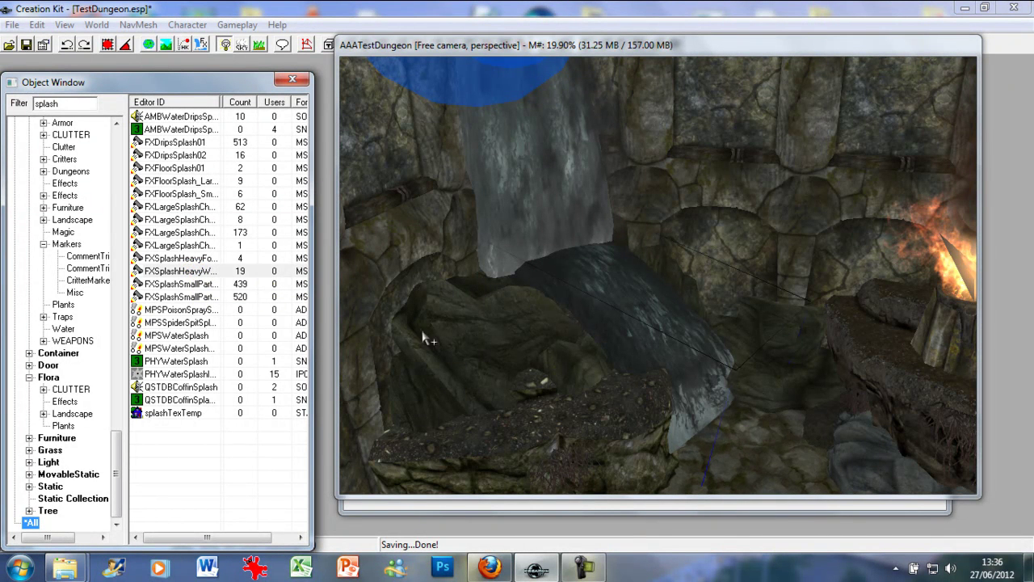
{"action": "left_click_drag", "start_coordinate": [716, 423], "coordinate": [716, 424]}
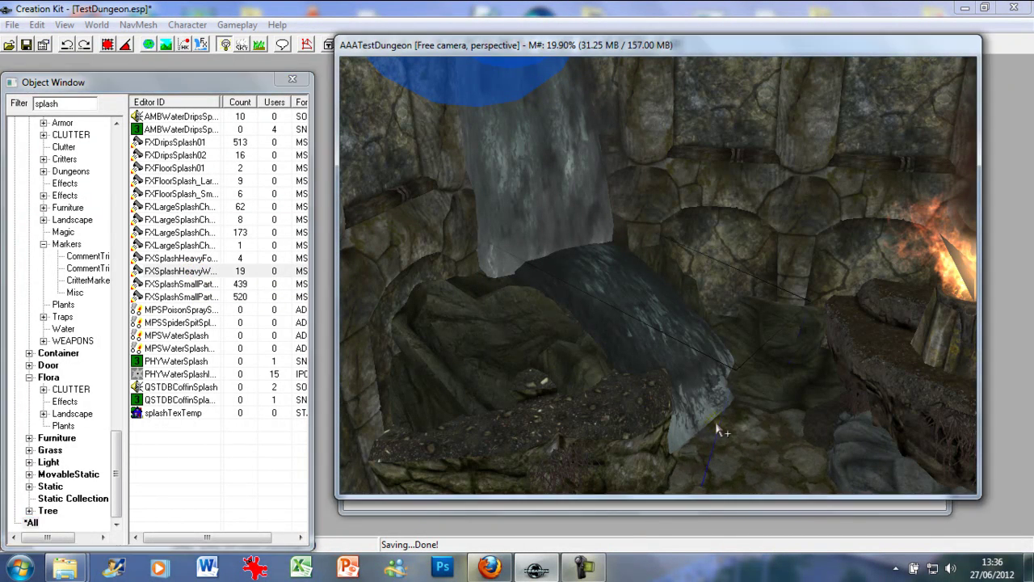
Toggle animated effects and shift the heavy-water splash along the floor beneath the sloped waterfall's end
{"action": "left_click", "coordinate": [203, 45]}
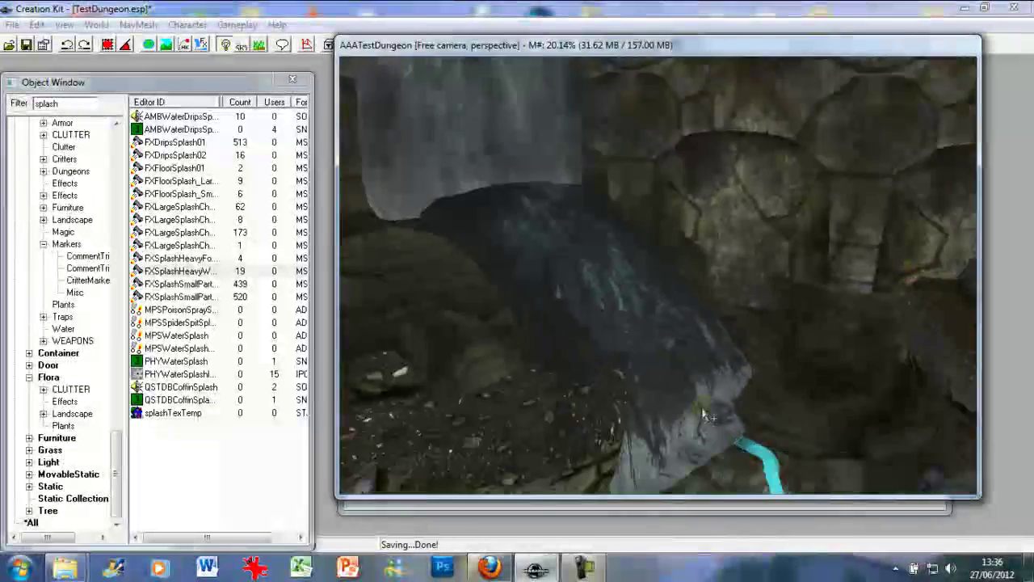
{"action": "middle_click_drag", "start_coordinate": [704, 413], "coordinate": [700, 392]}
{"action": "scroll", "coordinate": [698, 396], "scroll_direction": "up", "scroll_amount": 2}
{"action": "left_click_drag", "start_coordinate": [694, 409], "coordinate": [744, 395]}
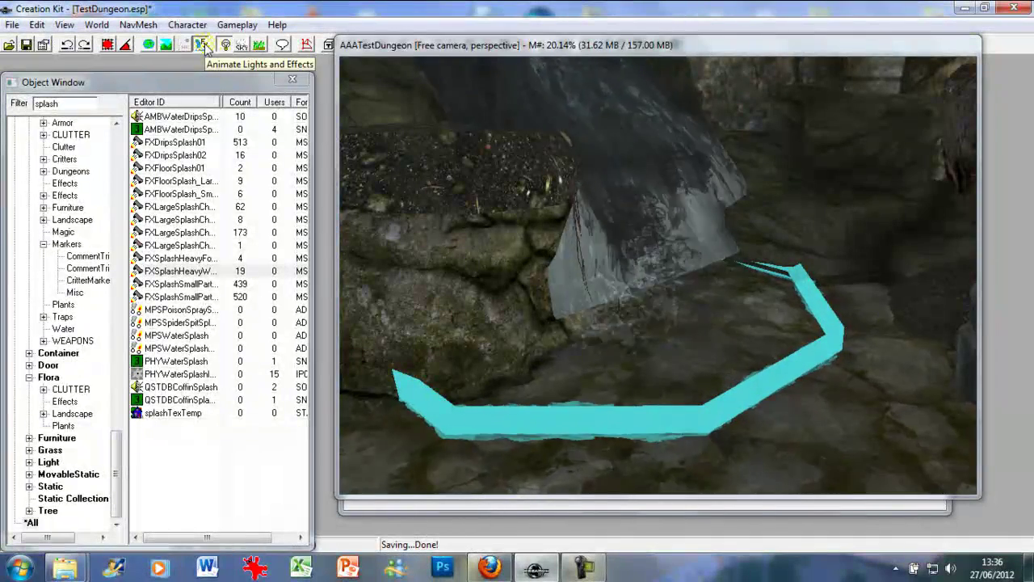
Set a second FXSplashHeavyWater beside the first at the sloped fall's foot and hide the markers to check both animated
{"action": "left_click", "coordinate": [202, 45]}
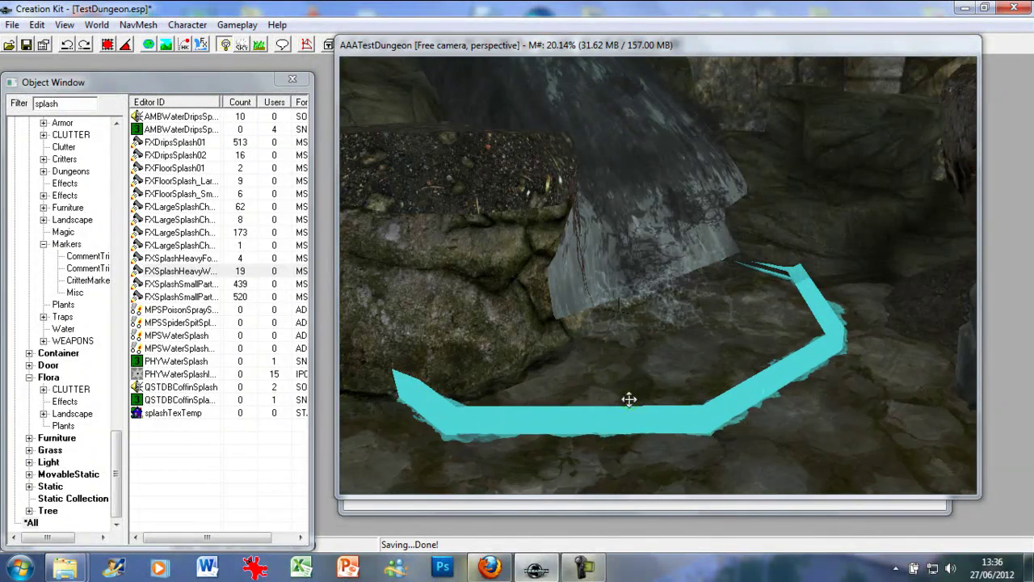
{"action": "left_click_drag", "start_coordinate": [626, 418], "coordinate": [797, 372]}
{"action": "left_click", "coordinate": [199, 46]}
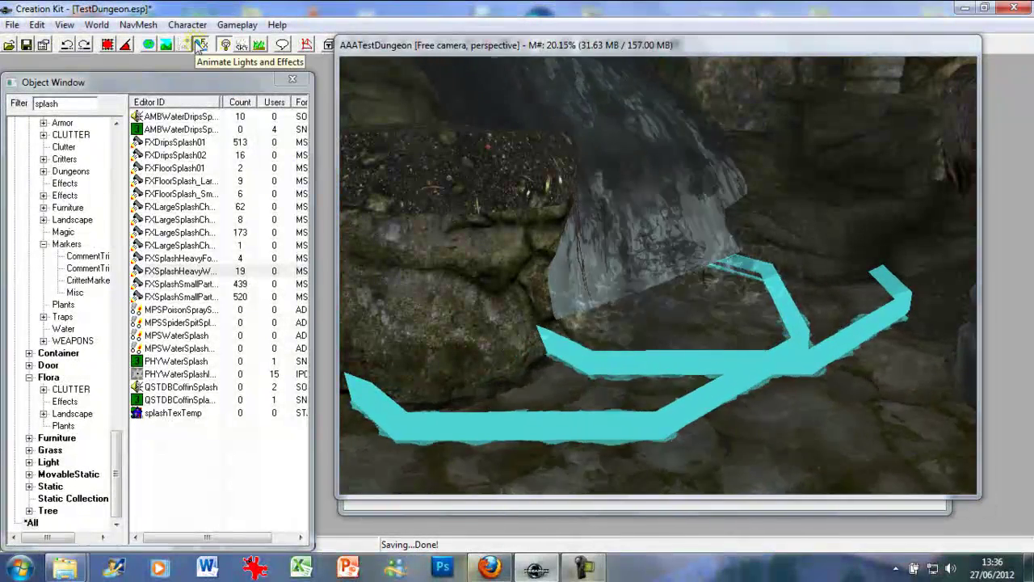
{"action": "left_click", "coordinate": [353, 48]}
{"action": "key", "text": "m"}
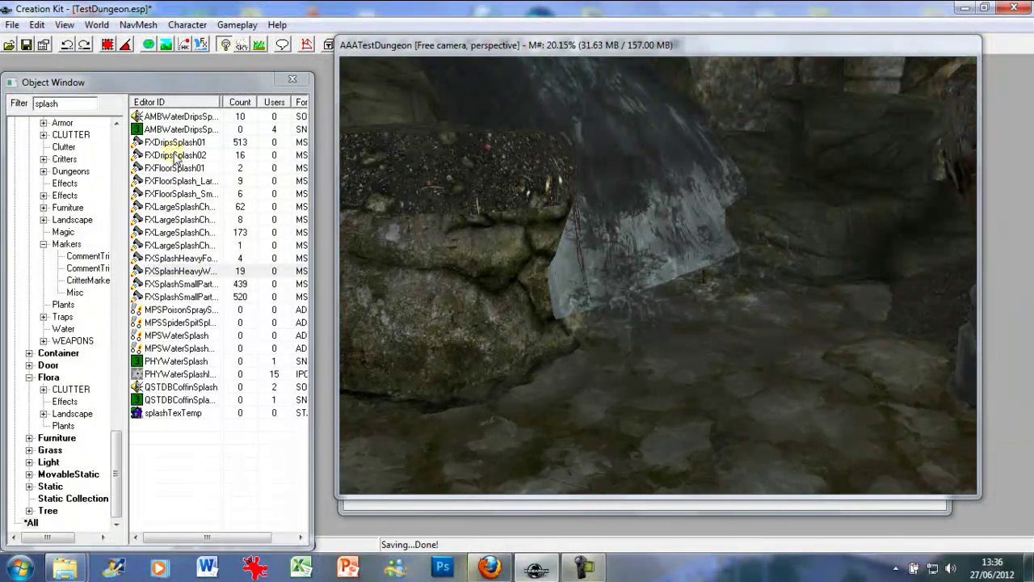
Place an FXDripsSplash01 effect on the floor in front of the sloped waterfall and toggle animated effects
{"action": "left_click_drag", "start_coordinate": [175, 143], "coordinate": [497, 322]}
{"action": "left_click_drag", "start_coordinate": [705, 408], "coordinate": [707, 440]}
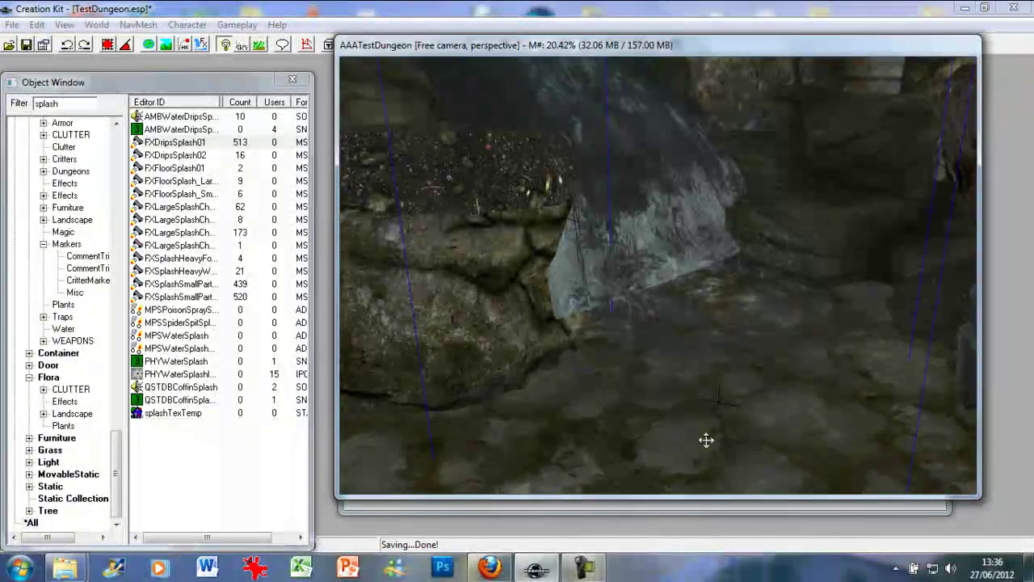
{"action": "left_click", "coordinate": [204, 46]}
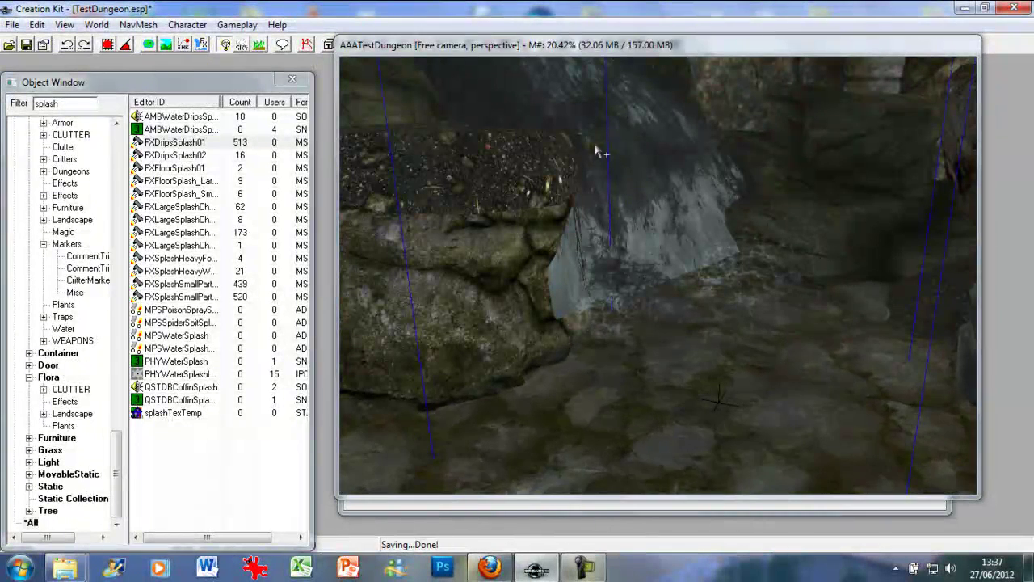
Show the markers again, move the drip splash farther out across the floor and toggle the animated effects
{"action": "left_click", "coordinate": [521, 50]}
{"action": "key", "text": "m"}
{"action": "scroll", "coordinate": [551, 160], "scroll_direction": "down", "scroll_amount": 1}
{"action": "middle_click_drag", "start_coordinate": [551, 158], "coordinate": [553, 158]}
{"action": "left_click_drag", "start_coordinate": [720, 302], "coordinate": [904, 382]}
{"action": "left_click", "coordinate": [200, 48]}
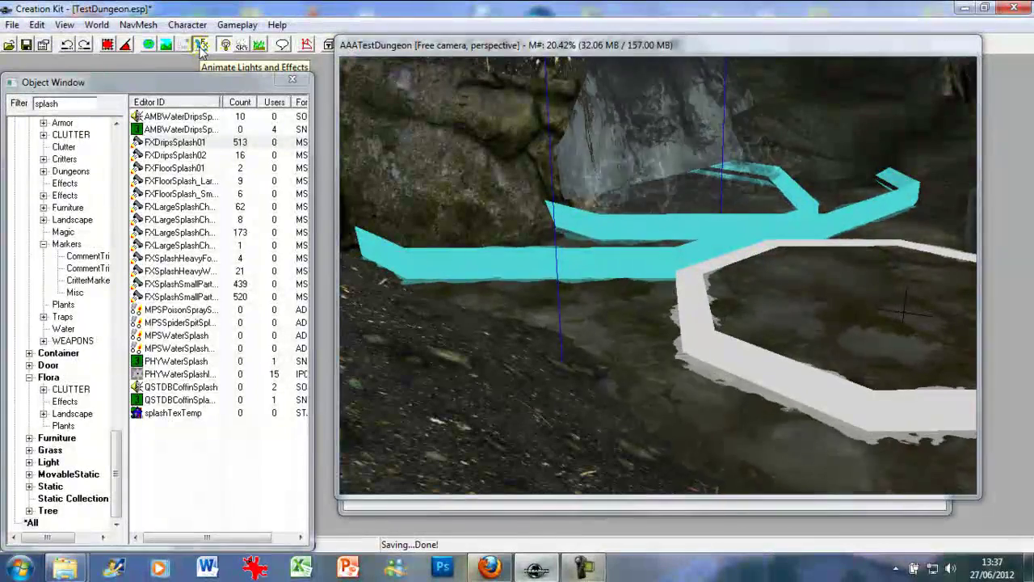
{"action": "left_click", "coordinate": [200, 46]}
Filter the full object list for waterfall and locate the FXWaterfall mist and skirt effects
{"action": "middle_click_drag", "start_coordinate": [616, 129], "coordinate": [593, 226]}
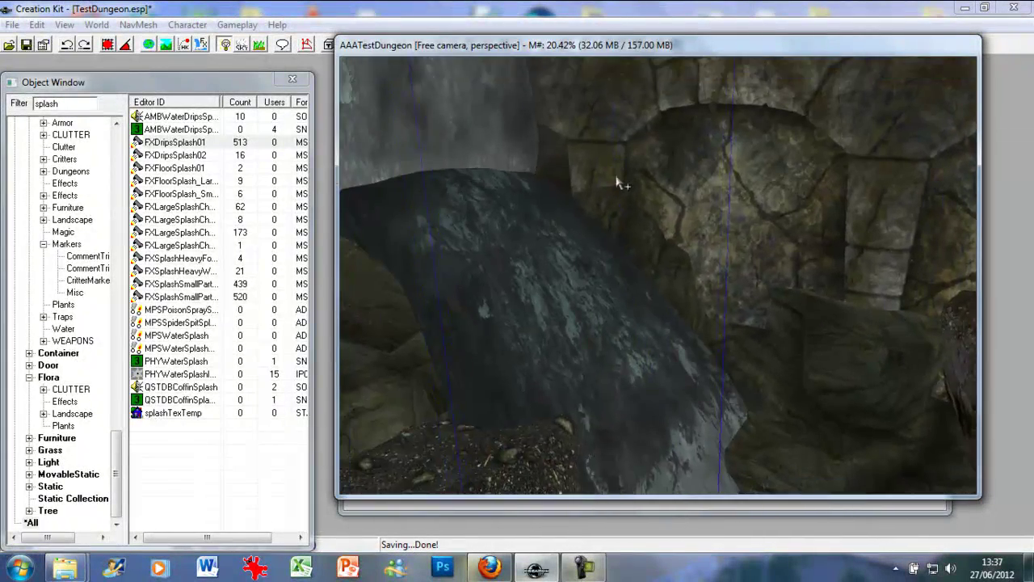
{"action": "scroll", "coordinate": [620, 185], "scroll_direction": "up", "scroll_amount": 2}
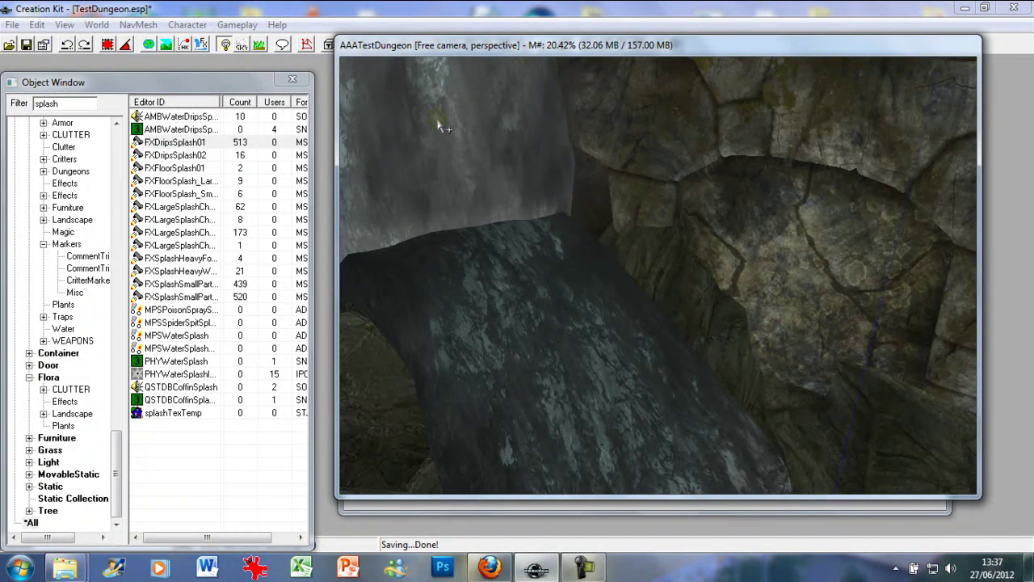
{"action": "double_click", "coordinate": [81, 103]}
{"action": "type", "text": "waterfall"}
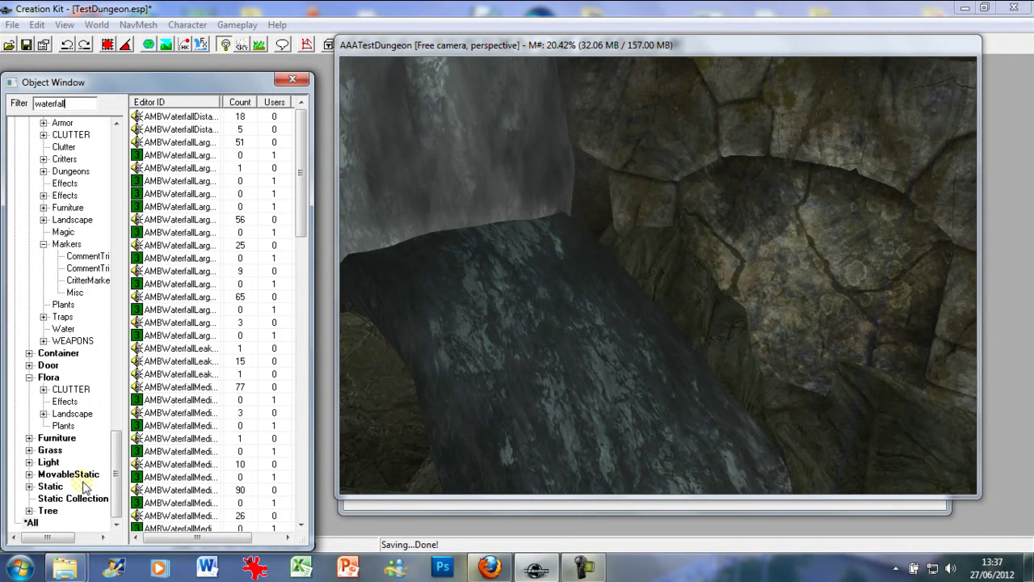
{"action": "scroll", "coordinate": [183, 428], "scroll_direction": "down", "scroll_amount": 15}
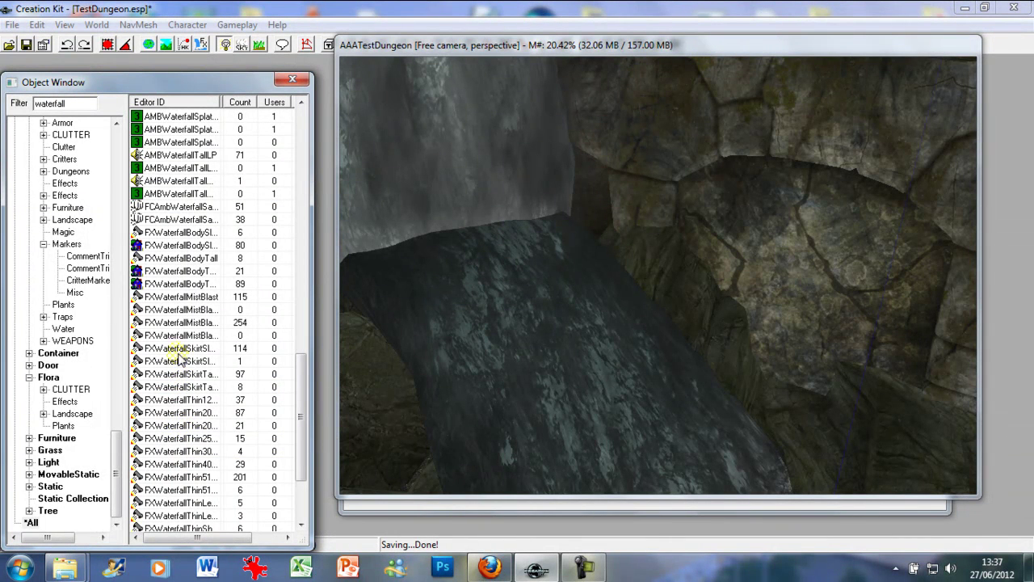
{"action": "scroll", "coordinate": [173, 327], "scroll_direction": "down", "scroll_amount": 2}
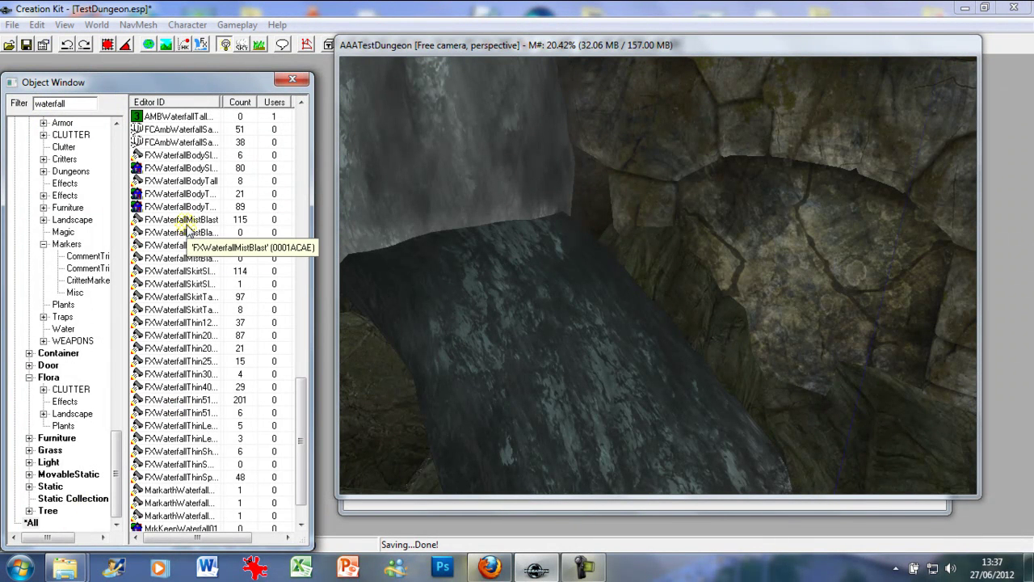
Place an FXWaterfallMistBlast effect where the tall waterfall meets the sloped piece and view the junction head-on
{"action": "left_click_drag", "start_coordinate": [186, 220], "coordinate": [350, 269]}
{"action": "left_click_drag", "start_coordinate": [454, 245], "coordinate": [441, 297]}
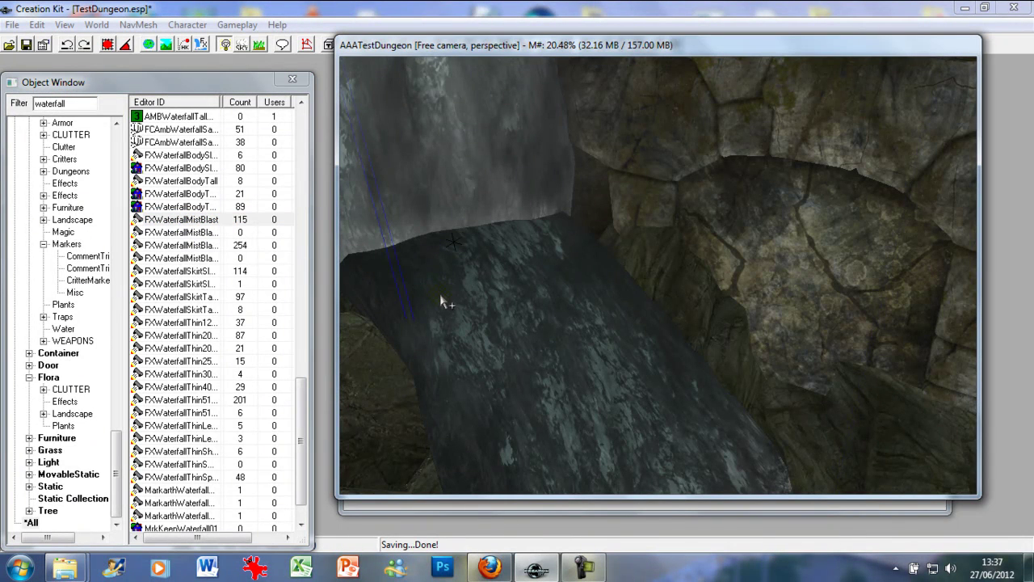
{"action": "left_click", "coordinate": [223, 47]}
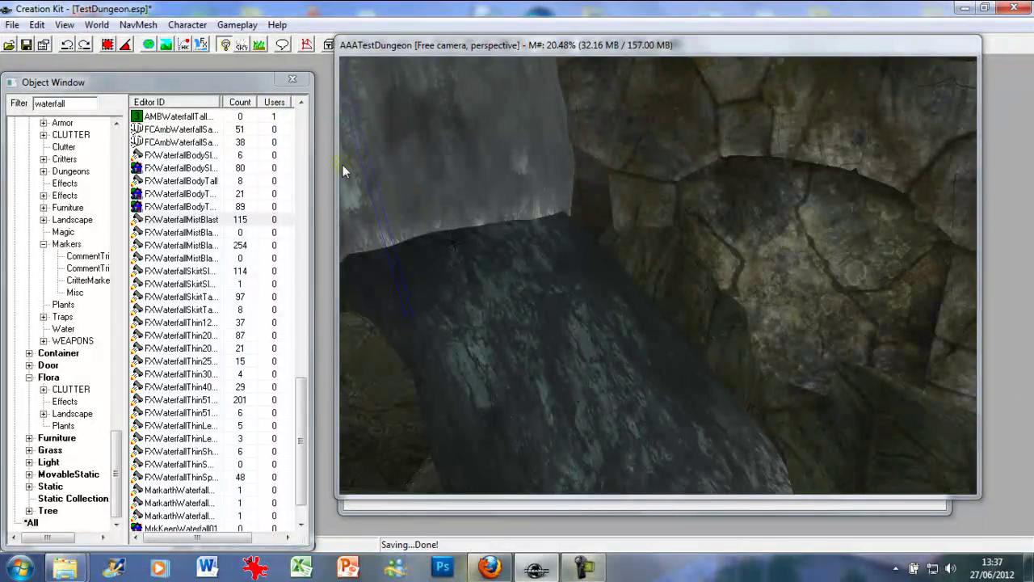
{"action": "left_click", "coordinate": [380, 47]}
{"action": "middle_click_drag", "start_coordinate": [387, 115], "coordinate": [550, 217]}
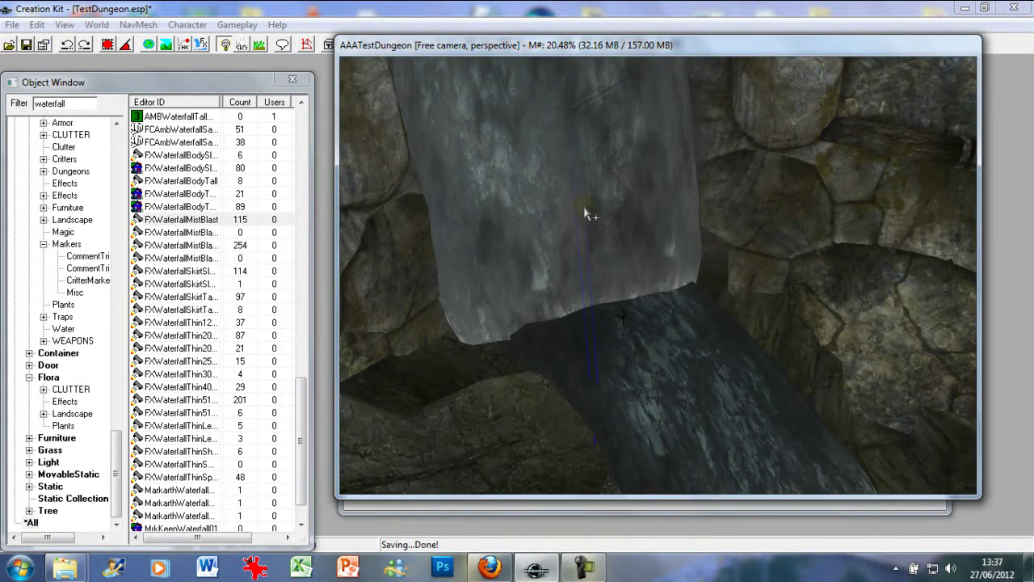
{"action": "mouse_move", "coordinate": [586, 209]}
{"action": "middle_mouse_down", "text": "shift"}
{"action": "mouse_move", "coordinate": [625, 217]}
{"action": "mouse_move", "coordinate": [661, 196]}
{"action": "mouse_move", "coordinate": [545, 214]}
{"action": "mouse_move", "coordinate": [560, 231]}
{"action": "middle_mouse_up", "text": "shift"}
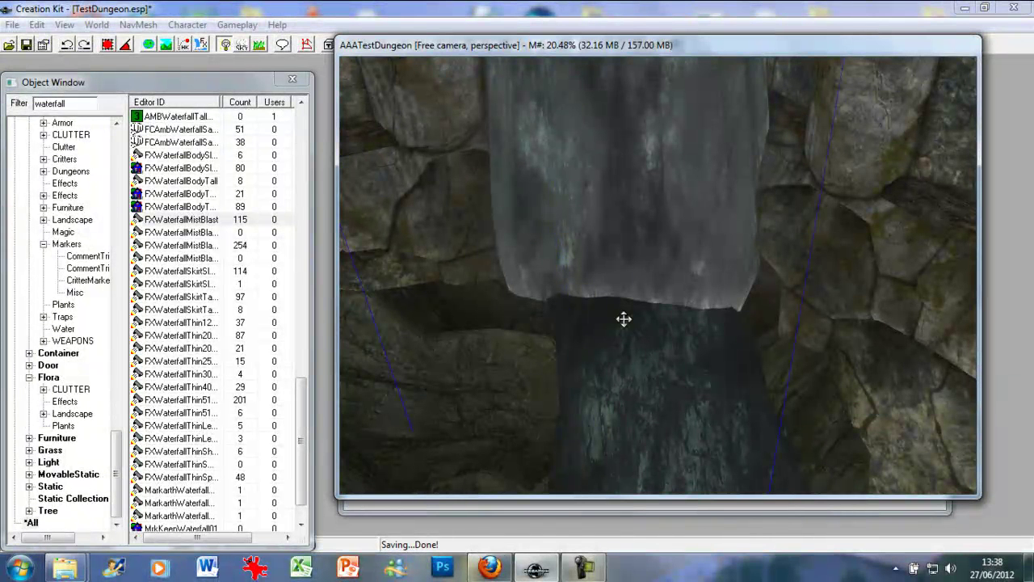
Select FXWaterfallMistBlast in the cell's object list, show and hide its rotation handles, and toggle the sky display
{"action": "left_click", "coordinate": [530, 509]}
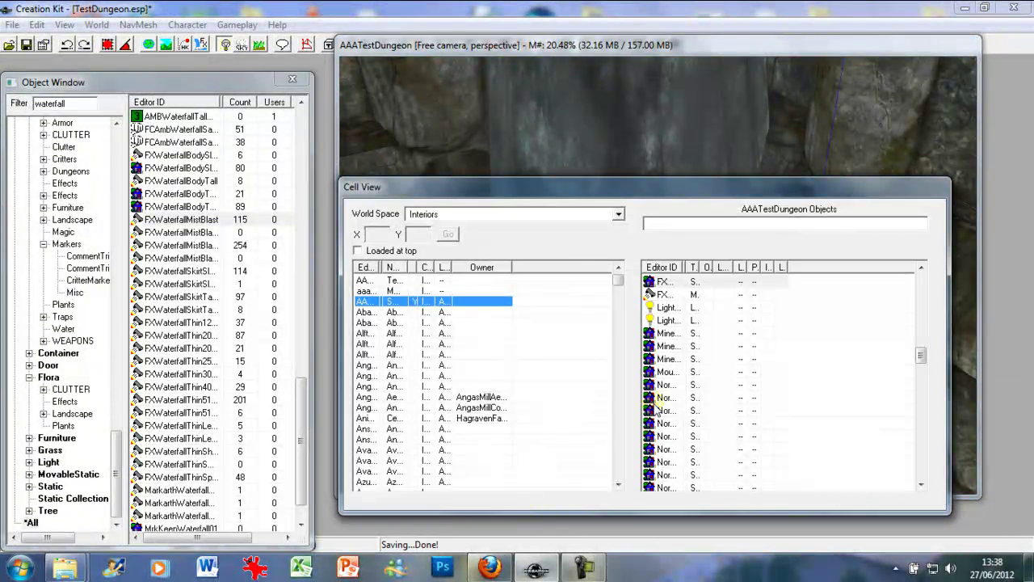
{"action": "left_click", "coordinate": [665, 296]}
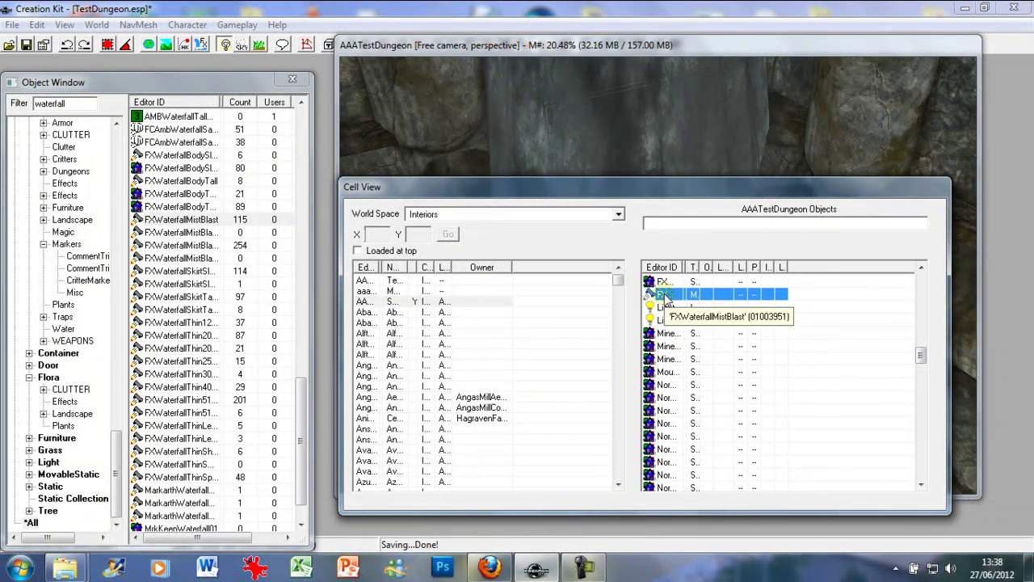
{"action": "left_click", "coordinate": [576, 51]}
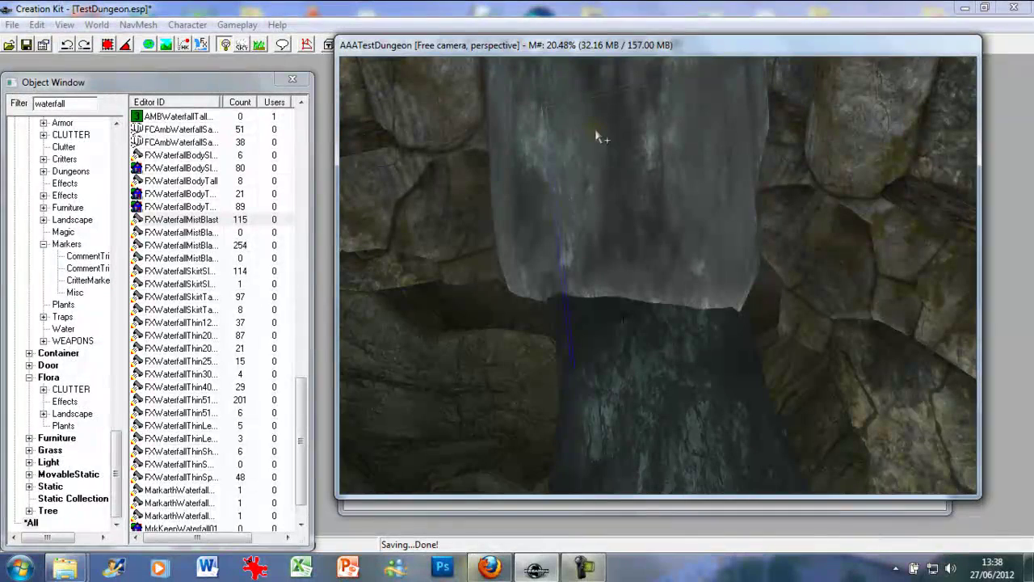
{"action": "key", "text": "w"}
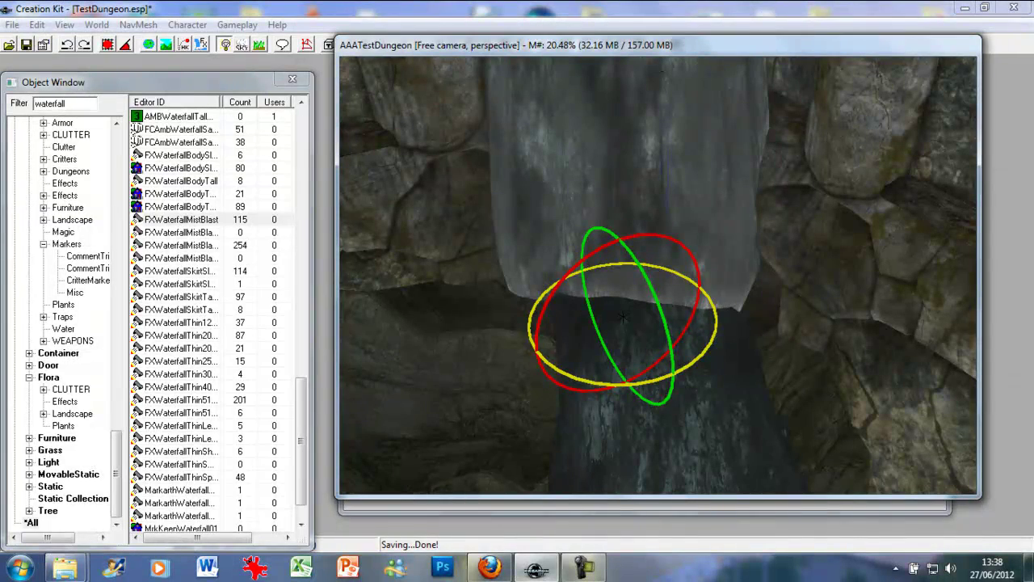
{"action": "key", "text": "w"}
{"action": "left_click", "coordinate": [244, 46]}
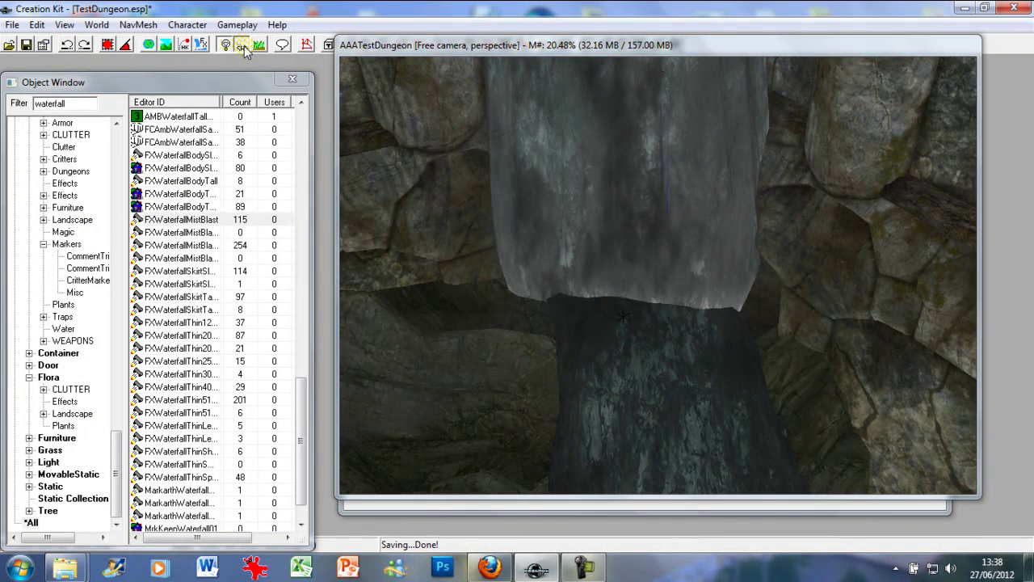
{"action": "left_click", "coordinate": [243, 47]}
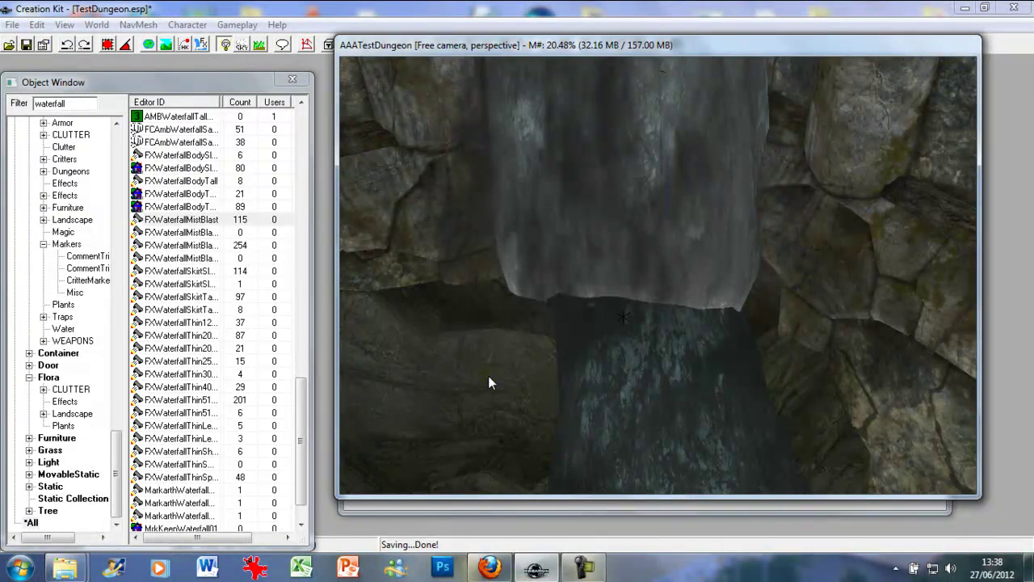
Delete the FXWaterfallMistBlast effect from the AAATestDungeon object list and confirm the deletion
{"action": "left_click", "coordinate": [474, 508]}
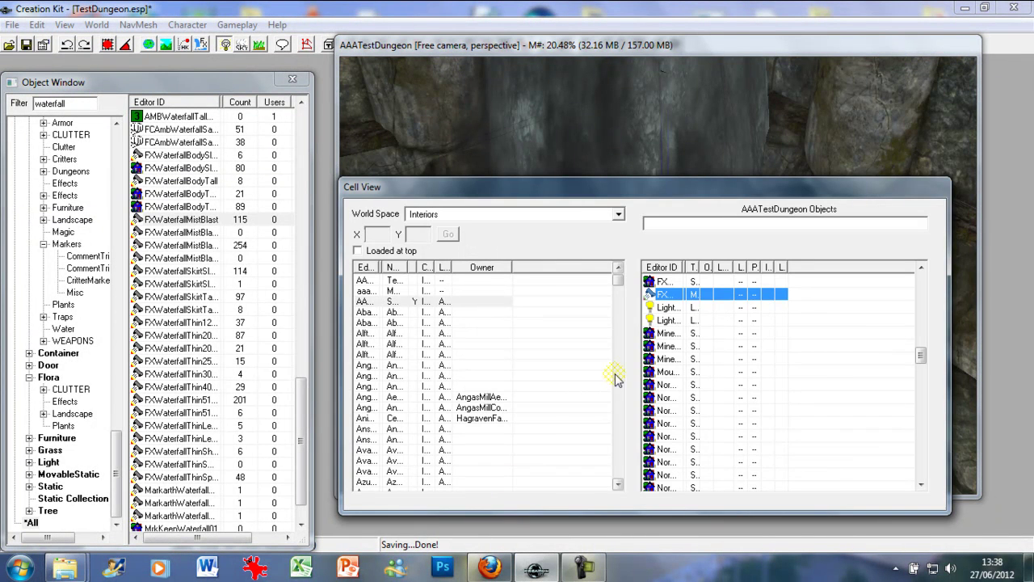
{"action": "key", "text": "Delete"}
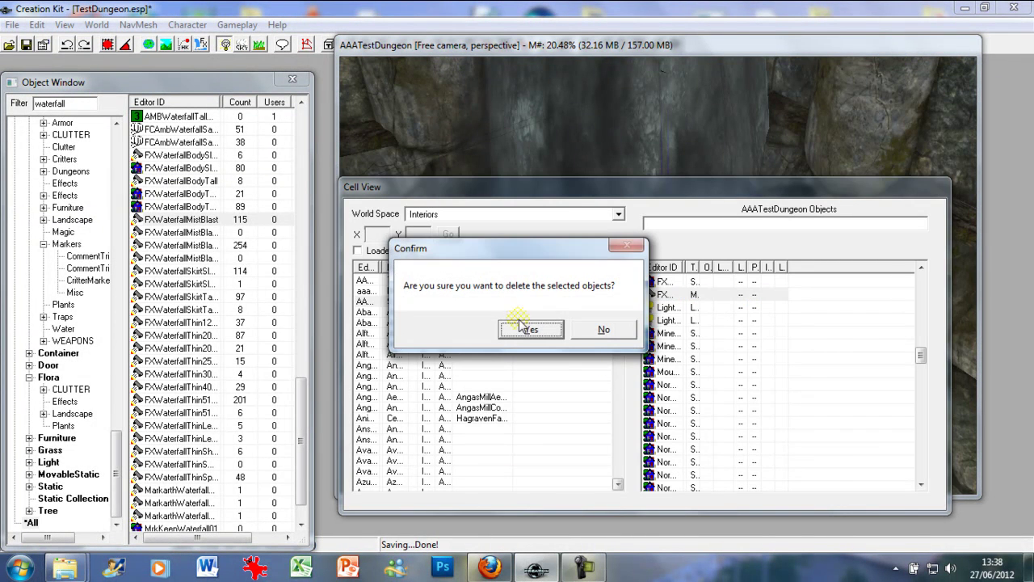
{"action": "left_click", "coordinate": [528, 328]}
Preview the FXWaterfallSkirtSlope effect from the waterfall objects and close the preview
{"action": "left_click", "coordinate": [182, 81]}
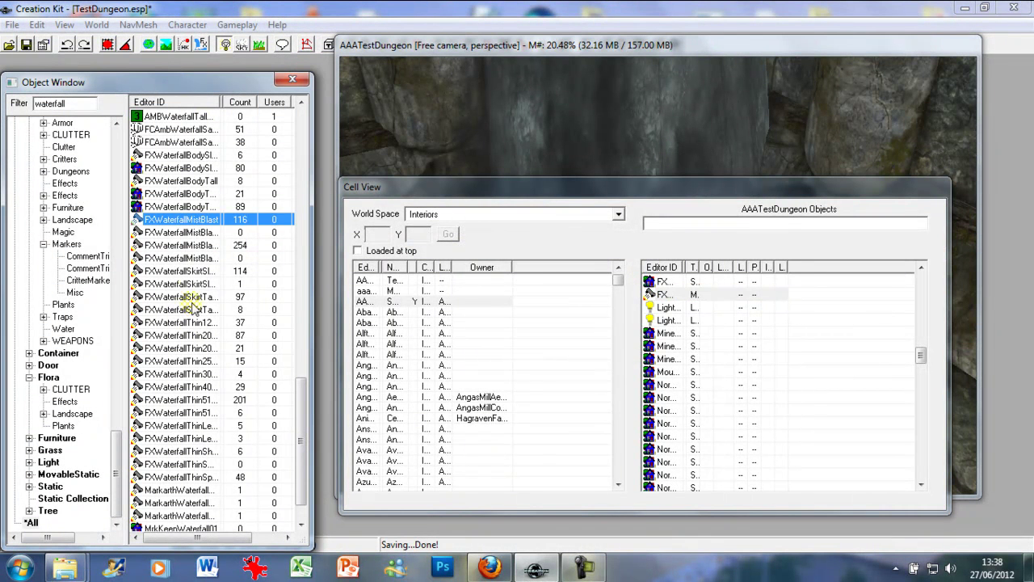
{"action": "left_click", "coordinate": [180, 273]}
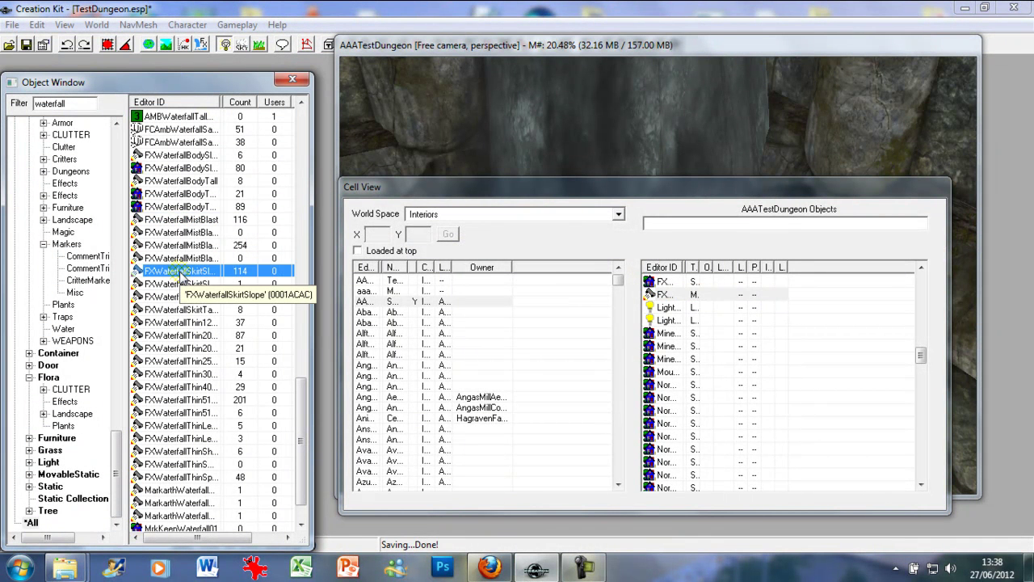
{"action": "right_click", "coordinate": [180, 273]}
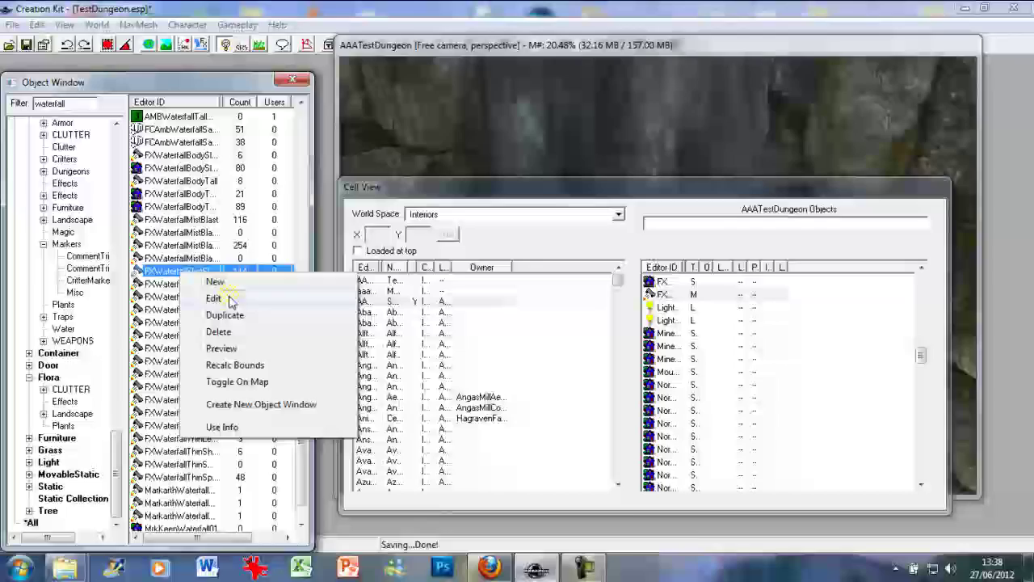
{"action": "left_click", "coordinate": [219, 349]}
{"action": "left_click", "coordinate": [485, 74]}
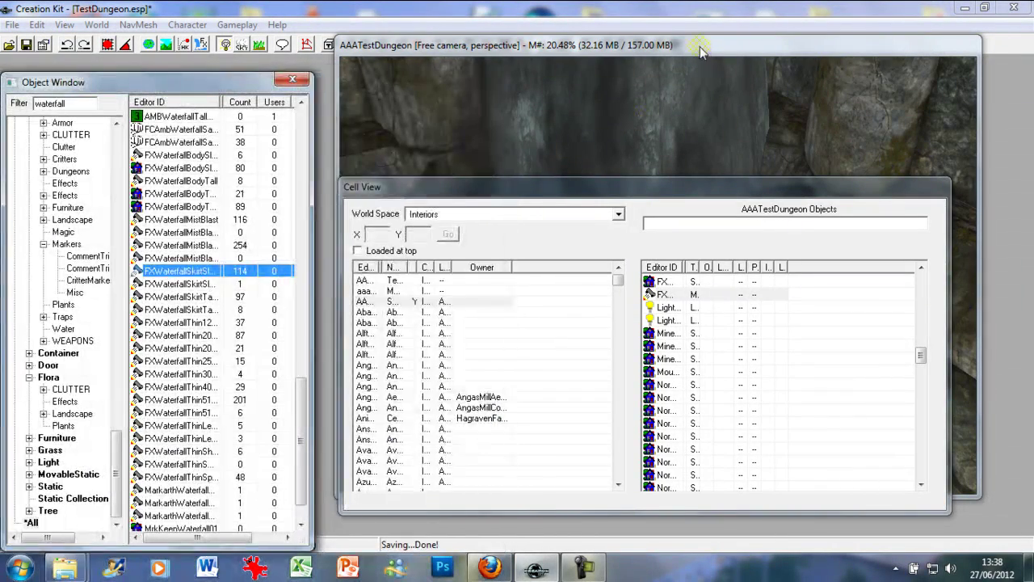
Place an FXWaterfallSkirtSlope effect at the tall waterfall's foot, where the sloped piece begins
{"action": "left_click", "coordinate": [700, 46]}
{"action": "left_click_drag", "start_coordinate": [170, 277], "coordinate": [629, 319]}
{"action": "scroll", "coordinate": [637, 316], "scroll_direction": "down", "scroll_amount": 3}
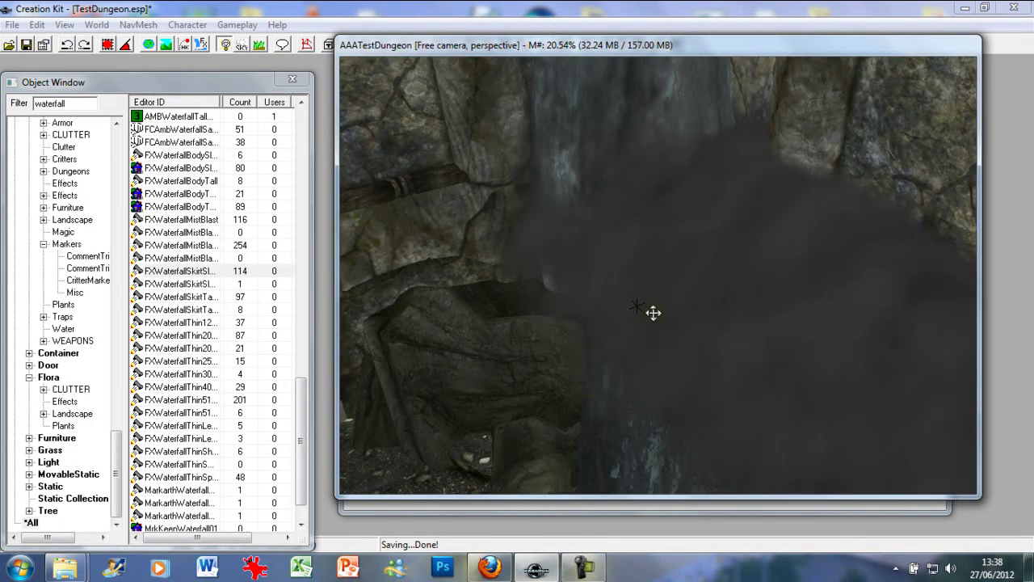
Switch on object animation and examine the placed skirt effect along the tall waterfall and its sloped lower piece
{"action": "scroll", "coordinate": [653, 313], "scroll_direction": "up", "scroll_amount": 2}
{"action": "middle_click_drag", "start_coordinate": [709, 308], "coordinate": [716, 282], "text": "shift"}
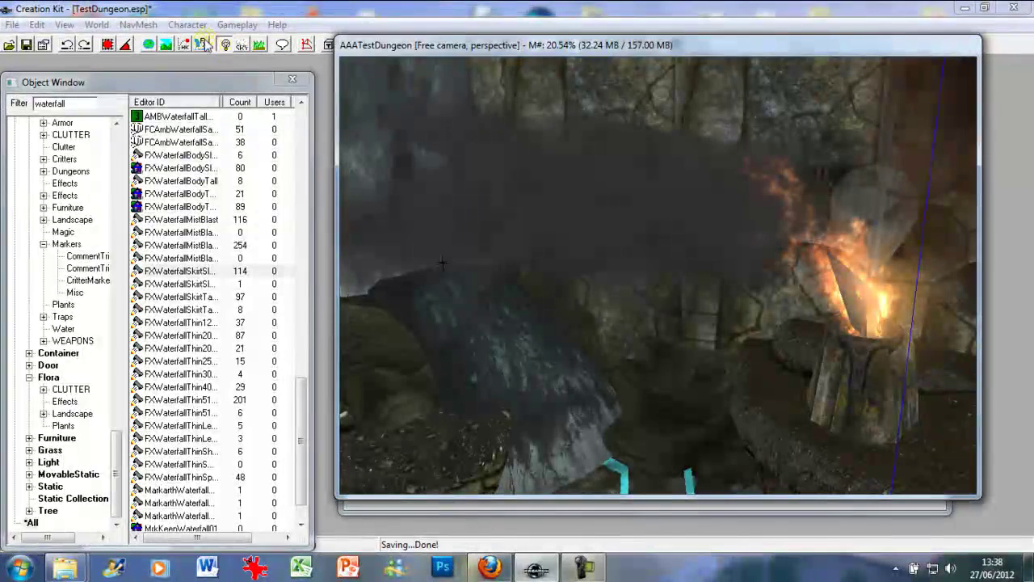
{"action": "left_click", "coordinate": [199, 45]}
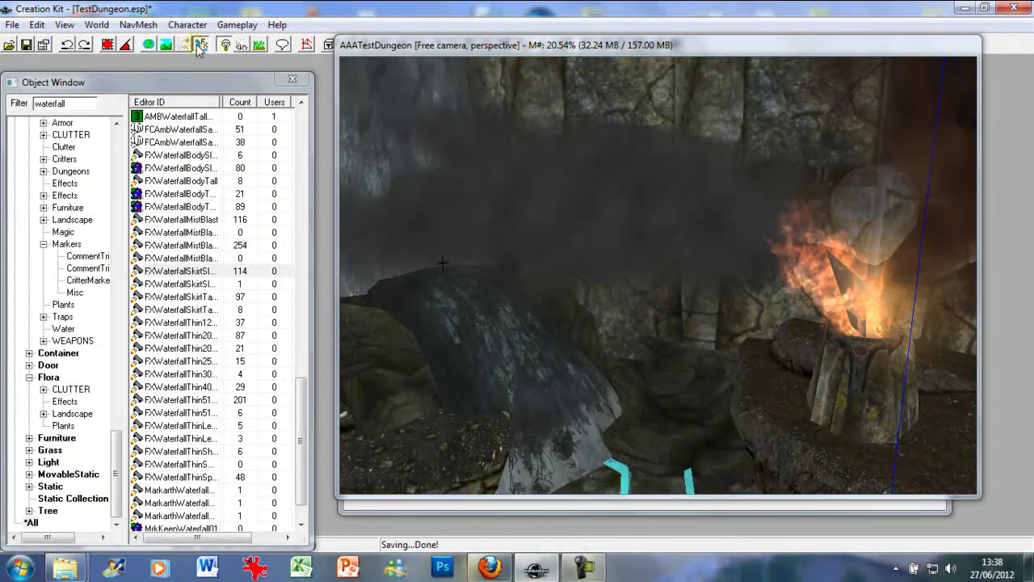
{"action": "middle_click_drag", "start_coordinate": [543, 171], "coordinate": [573, 220]}
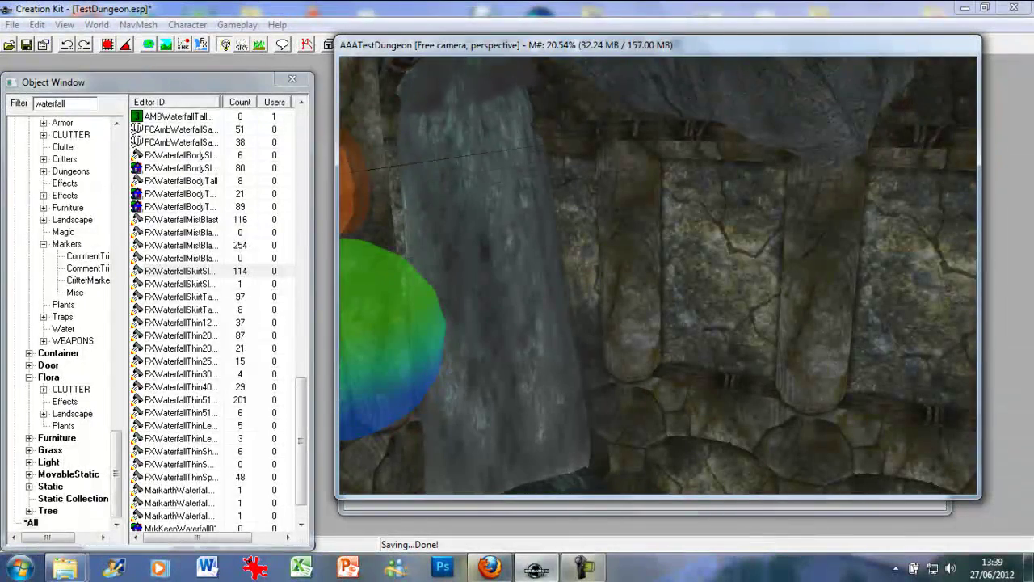
{"action": "middle_click_drag", "start_coordinate": [658, 267], "coordinate": [669, 287], "text": "shift"}
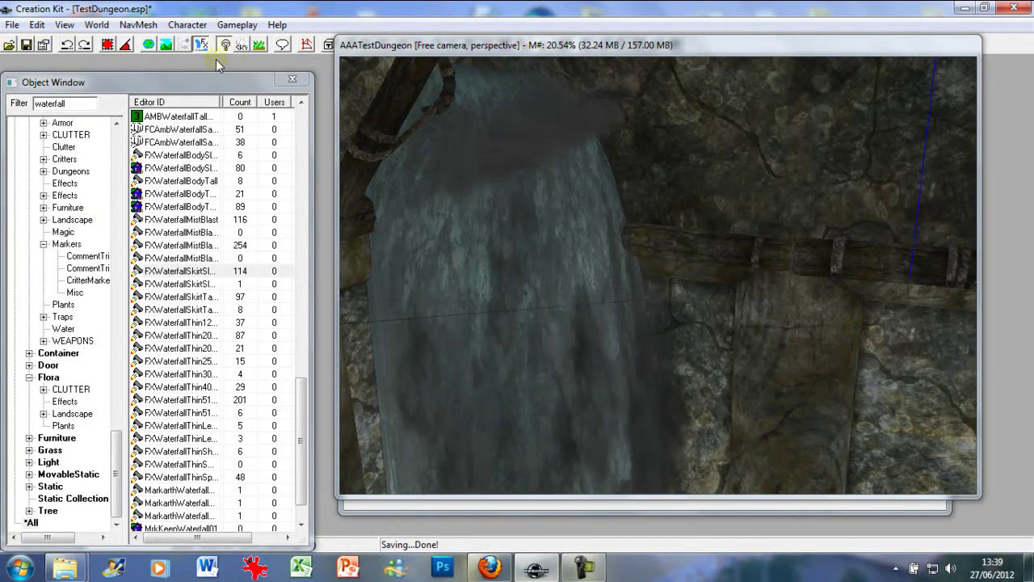
Rotate the FXWaterfallSkirtSlope effect at the top of the tall waterfall, where the water spills over the edge
{"action": "left_click", "coordinate": [385, 54]}
{"action": "middle_click_drag", "start_coordinate": [400, 97], "coordinate": [467, 209]}
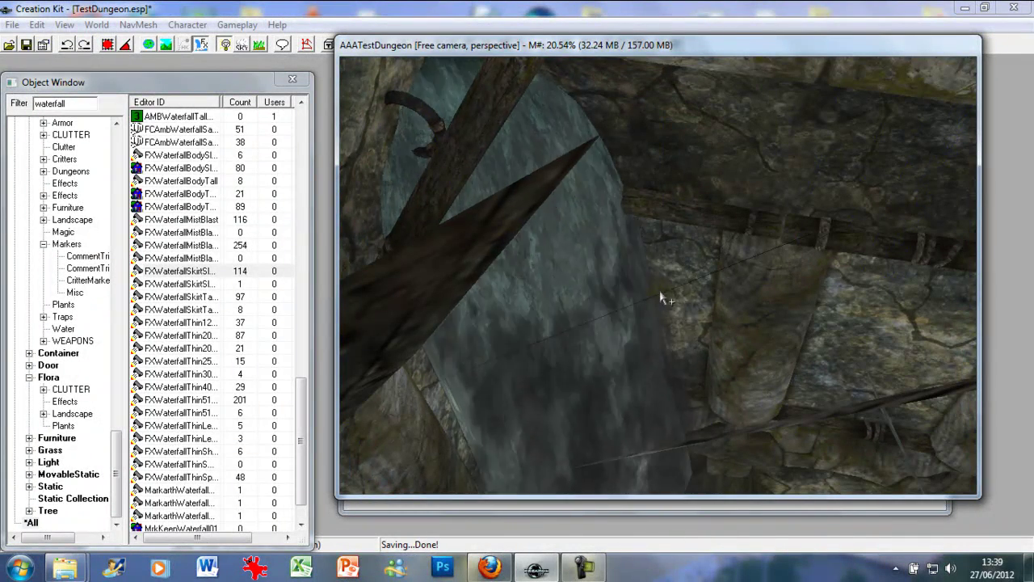
{"action": "scroll", "coordinate": [672, 298], "scroll_direction": "down", "scroll_amount": 10}
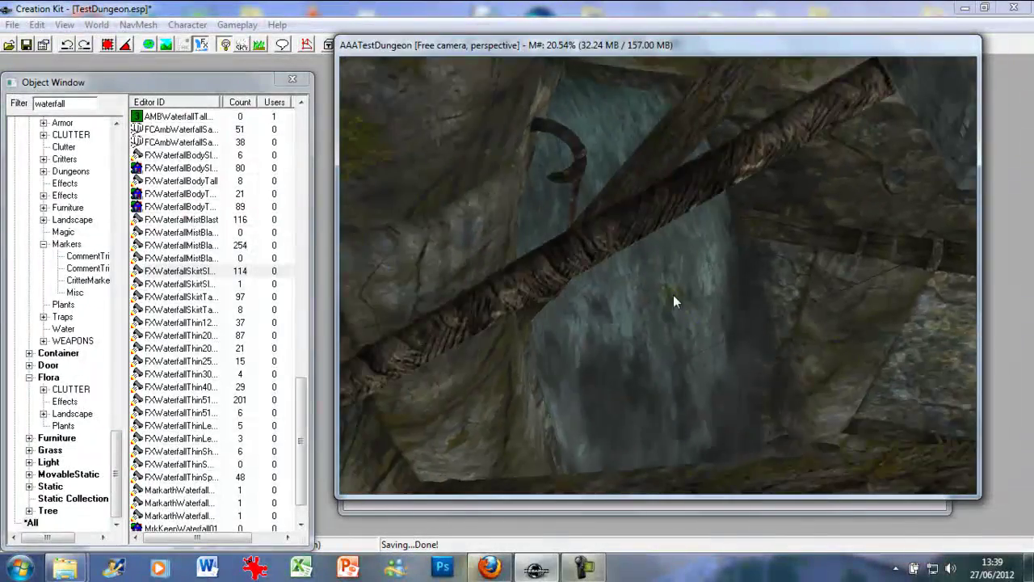
{"action": "scroll", "coordinate": [673, 300], "scroll_direction": "down", "scroll_amount": 2}
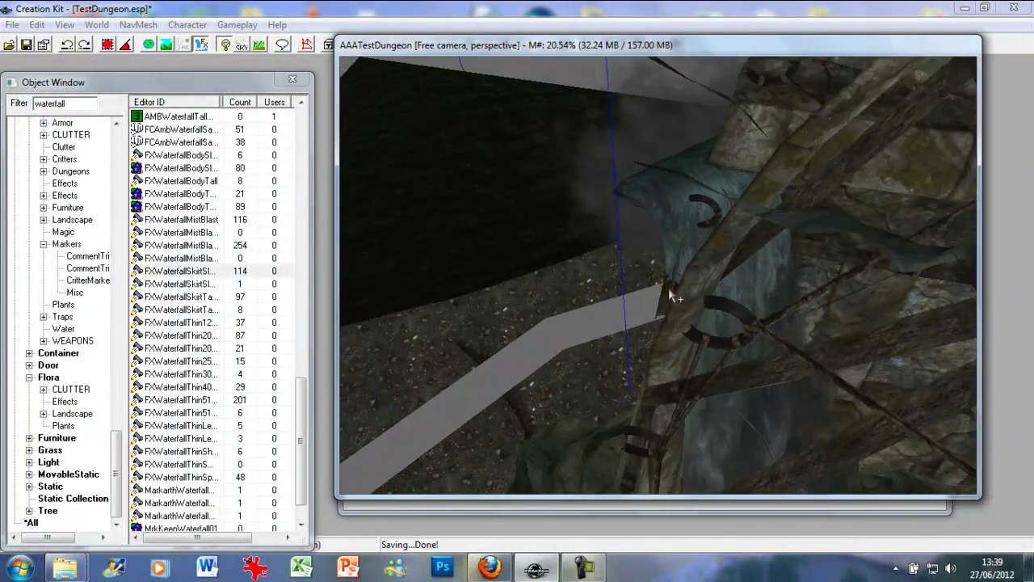
{"action": "middle_click_drag", "start_coordinate": [670, 293], "coordinate": [677, 317]}
{"action": "scroll", "coordinate": [661, 275], "scroll_direction": "down", "scroll_amount": 2}
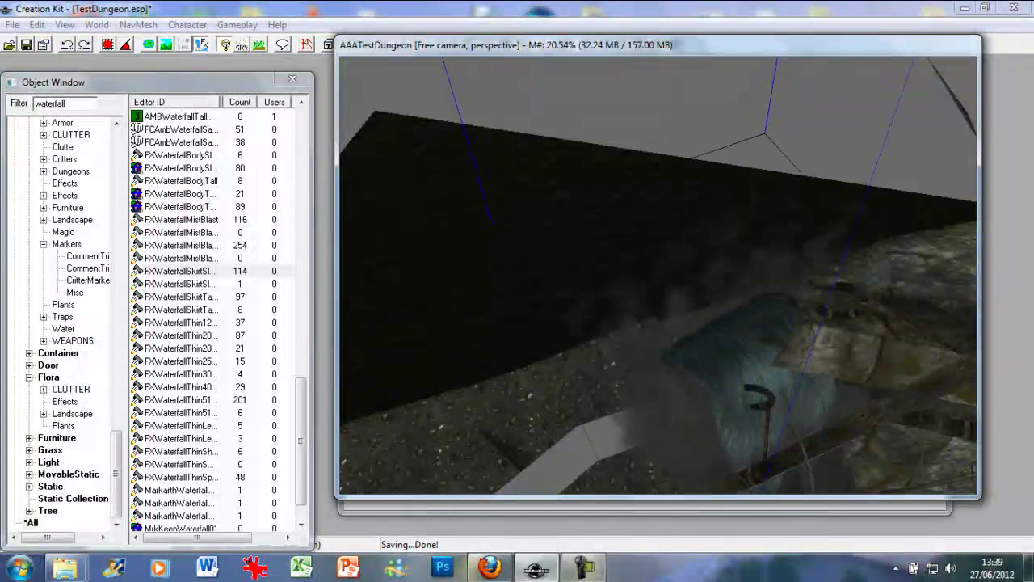
{"action": "right_click_drag", "start_coordinate": [663, 279], "coordinate": [704, 279]}
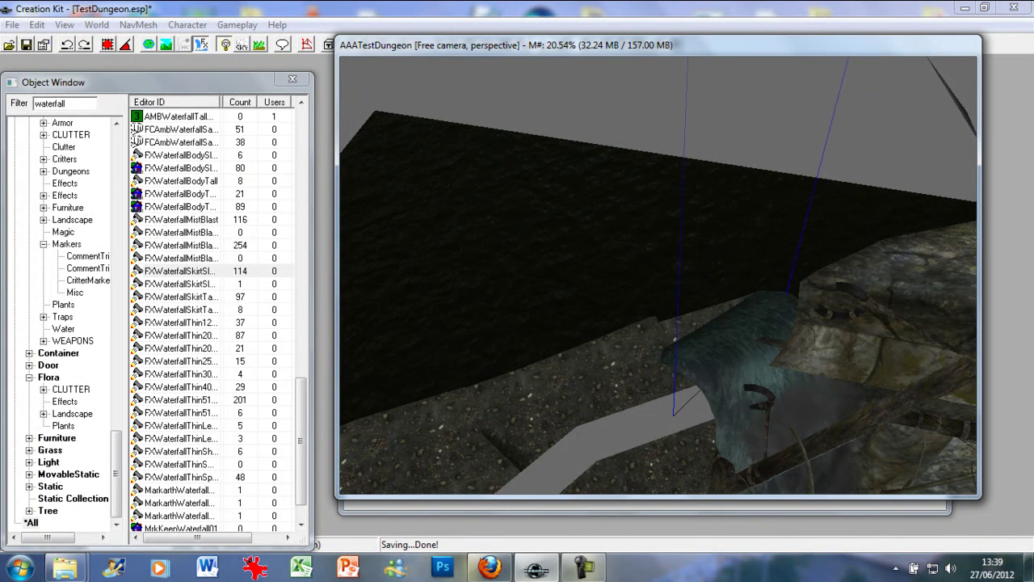
Reposition the FXWaterfallSkirtSlope effect so it sits over the upper lip of the tall waterfall, checking it from several angles
{"action": "middle_click_drag", "start_coordinate": [859, 440], "coordinate": [798, 380], "text": "shift"}
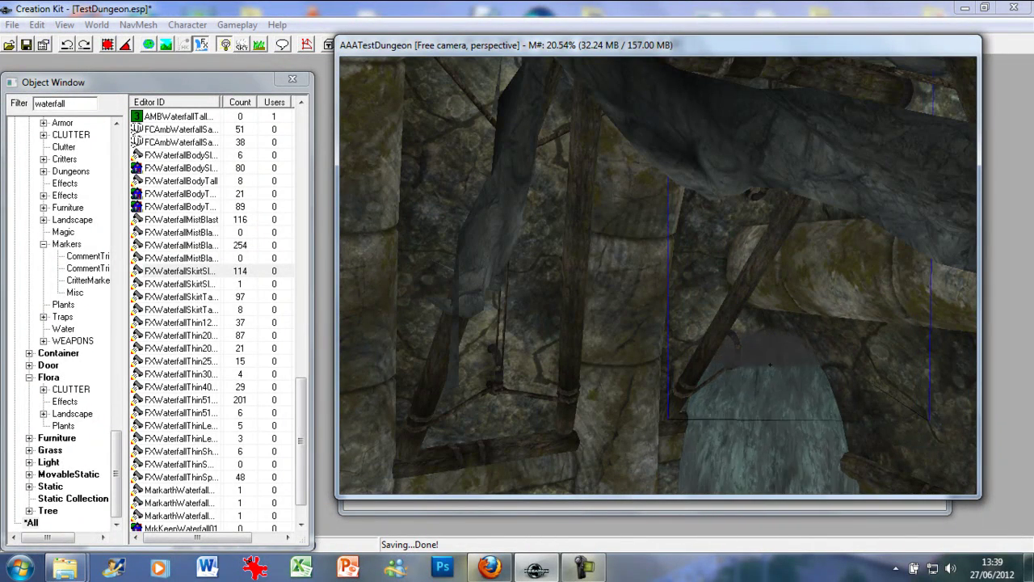
{"action": "left_click_drag", "start_coordinate": [767, 369], "coordinate": [763, 376]}
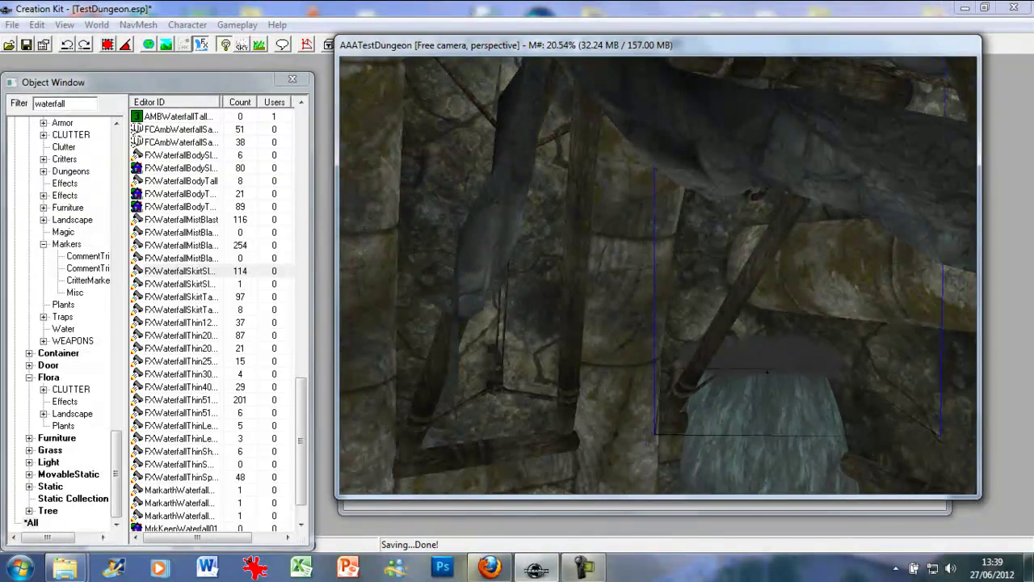
{"action": "middle_click_drag", "start_coordinate": [766, 349], "coordinate": [765, 305], "text": "shift"}
{"action": "left_click_drag", "start_coordinate": [765, 323], "coordinate": [760, 342]}
{"action": "mouse_move", "coordinate": [759, 330]}
{"action": "middle_mouse_down"}
{"action": "mouse_move", "coordinate": [754, 356]}
{"action": "mouse_move", "coordinate": [754, 329]}
{"action": "middle_mouse_up"}
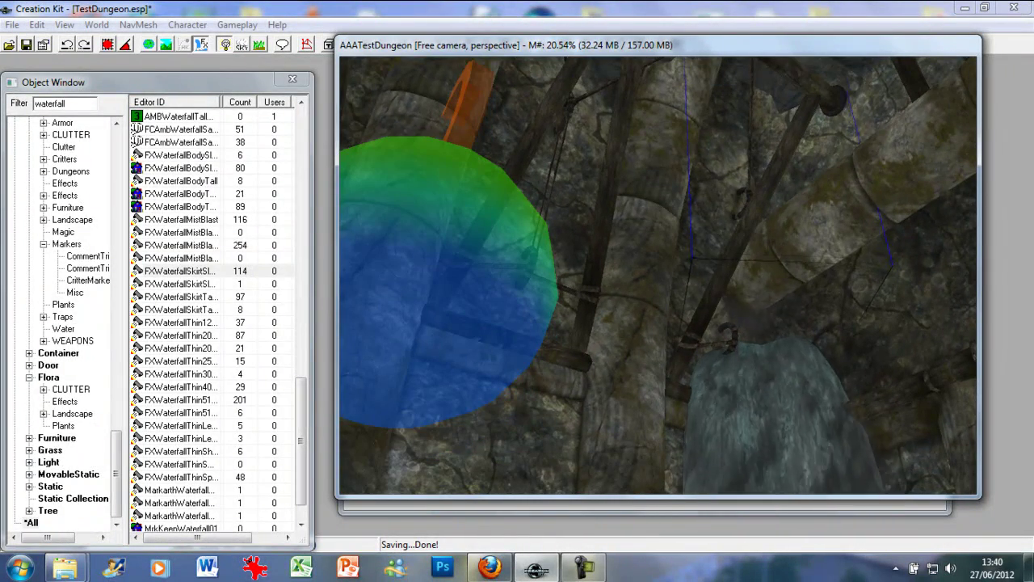
{"action": "left_click_drag", "start_coordinate": [754, 329], "coordinate": [757, 321]}
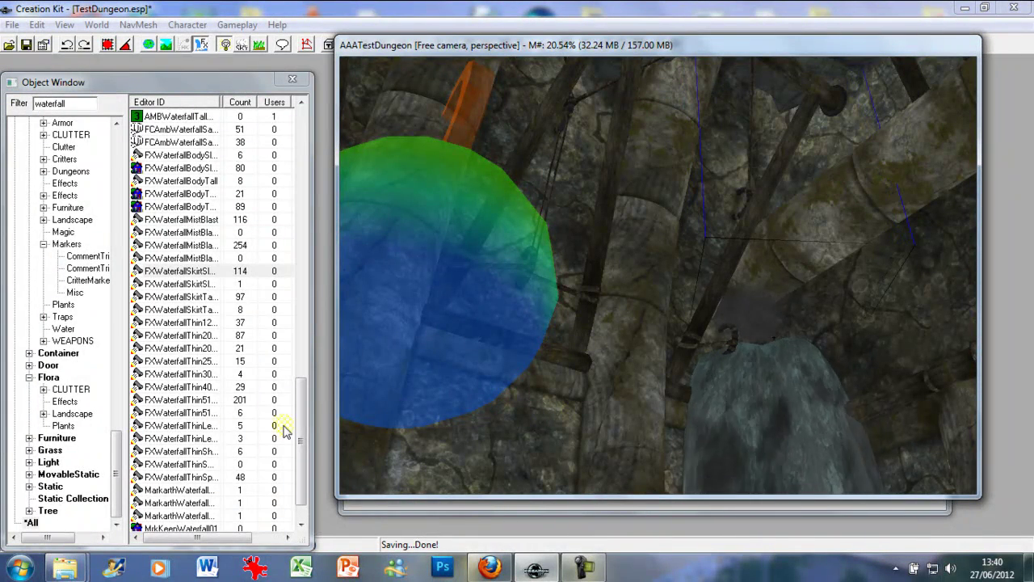
Find the FXWaterfallThinSpray2048 effect among the waterfall objects and place one at the foot of the sloped waterfall piece
{"action": "left_click", "coordinate": [193, 350]}
{"action": "scroll", "coordinate": [206, 404], "scroll_direction": "up", "scroll_amount": 4}
{"action": "scroll", "coordinate": [208, 404], "scroll_direction": "up", "scroll_amount": 1}
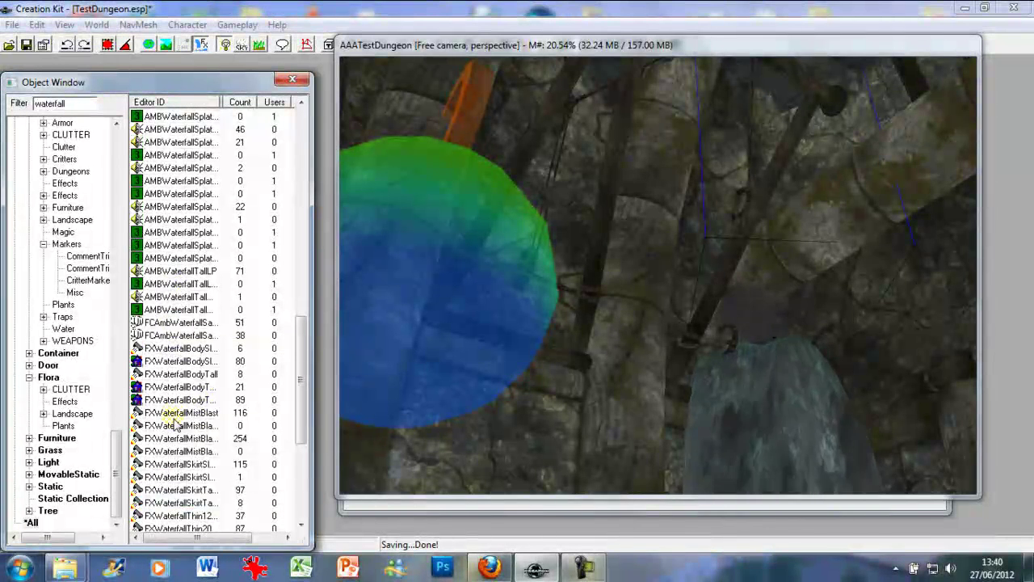
{"action": "scroll", "coordinate": [172, 421], "scroll_direction": "down", "scroll_amount": 5}
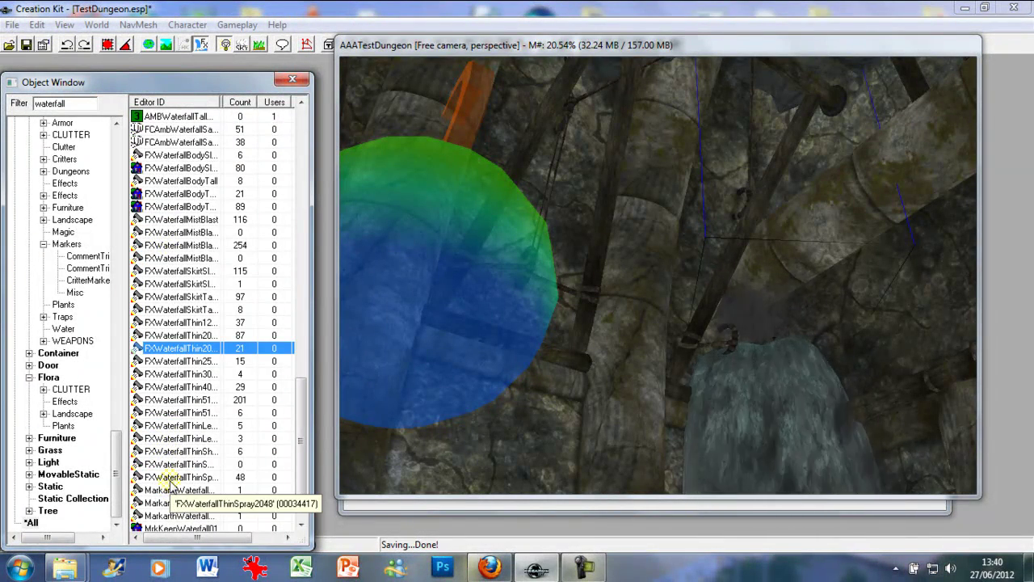
{"action": "right_click", "coordinate": [170, 477]}
{"action": "left_click", "coordinate": [457, 316]}
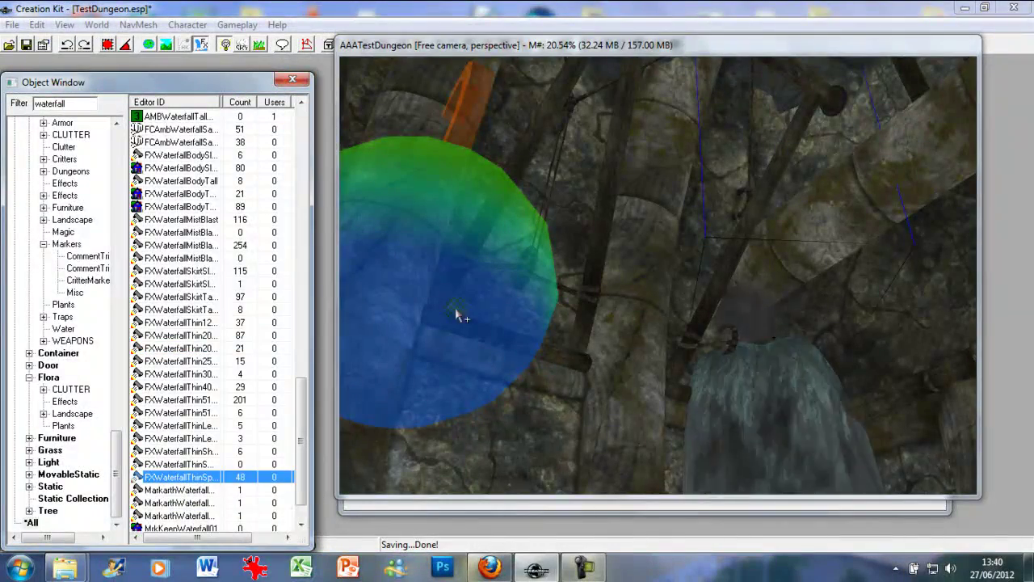
{"action": "left_click", "coordinate": [626, 48]}
{"action": "mouse_move", "coordinate": [663, 250]}
{"action": "middle_mouse_down", "text": "shift"}
{"action": "mouse_move", "coordinate": [687, 354]}
{"action": "mouse_move", "coordinate": [687, 317]}
{"action": "mouse_move", "coordinate": [642, 237]}
{"action": "middle_mouse_up", "text": "shift"}
{"action": "scroll", "coordinate": [642, 236], "scroll_direction": "down", "scroll_amount": 2}
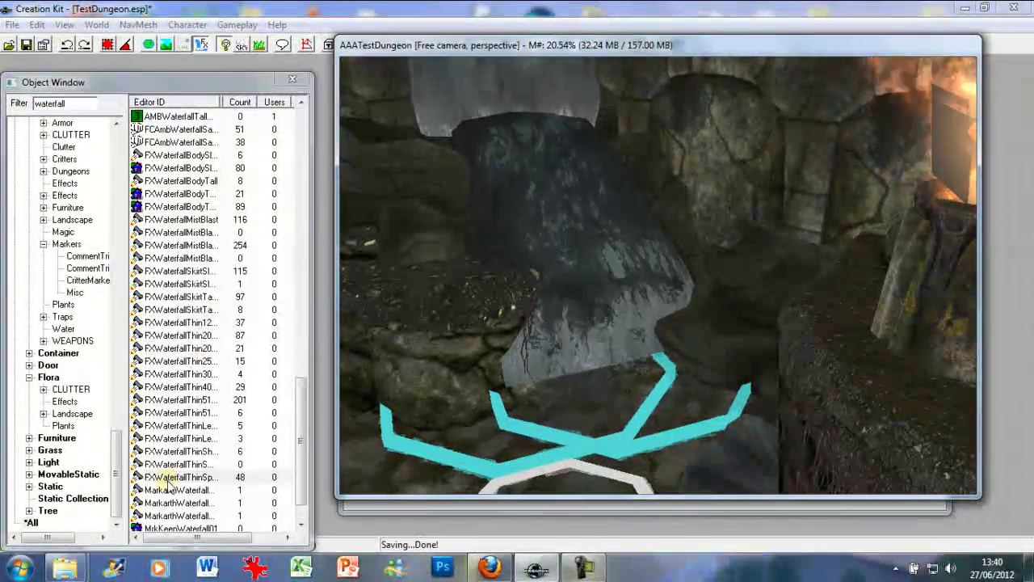
{"action": "left_click_drag", "start_coordinate": [176, 478], "coordinate": [581, 386]}
{"action": "scroll", "coordinate": [596, 388], "scroll_direction": "down", "scroll_amount": 2}
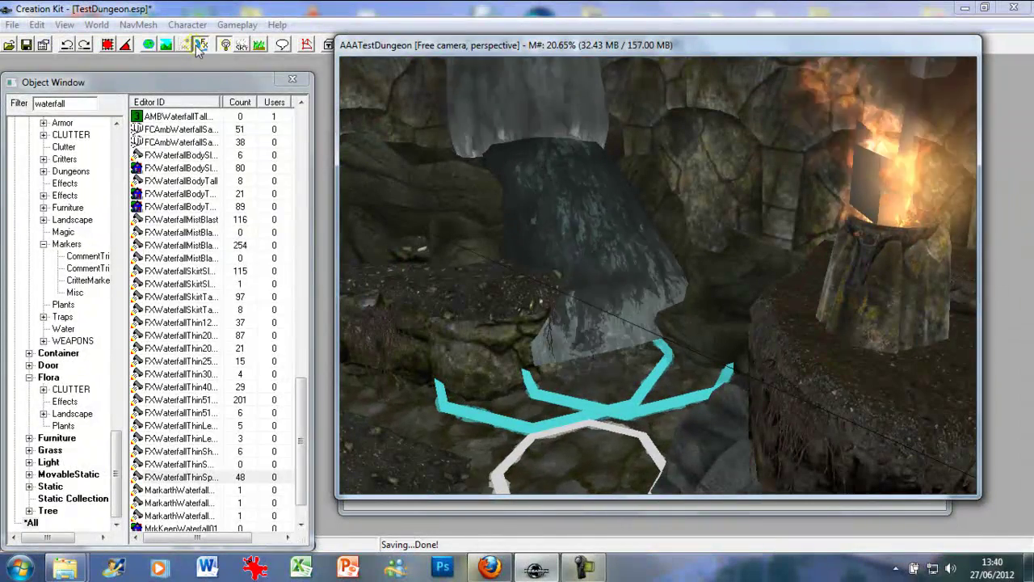
Look over the water surface and rock ledges beyond the waterfall in the cell
{"action": "left_click", "coordinate": [486, 47]}
{"action": "scroll", "coordinate": [624, 289], "scroll_direction": "down", "scroll_amount": 4}
{"action": "middle_click_drag", "start_coordinate": [626, 291], "coordinate": [446, 295]}
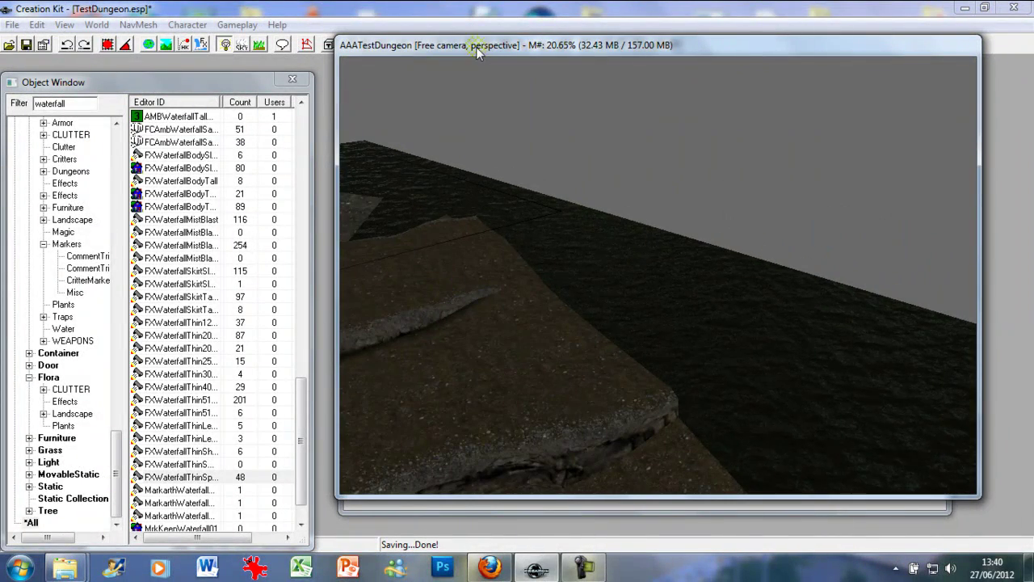